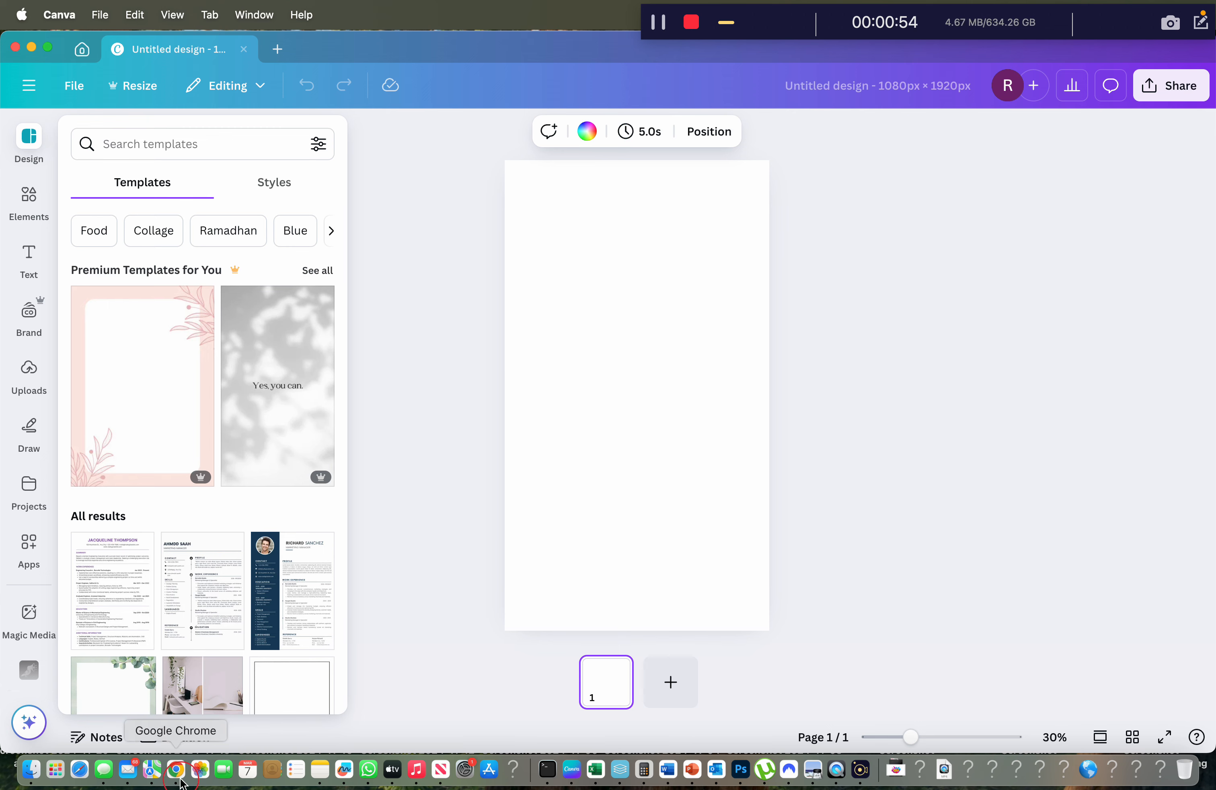
# Upload the Nottingham Holi Festival logo image file to the design's image library
pyautogui.click(28, 367)
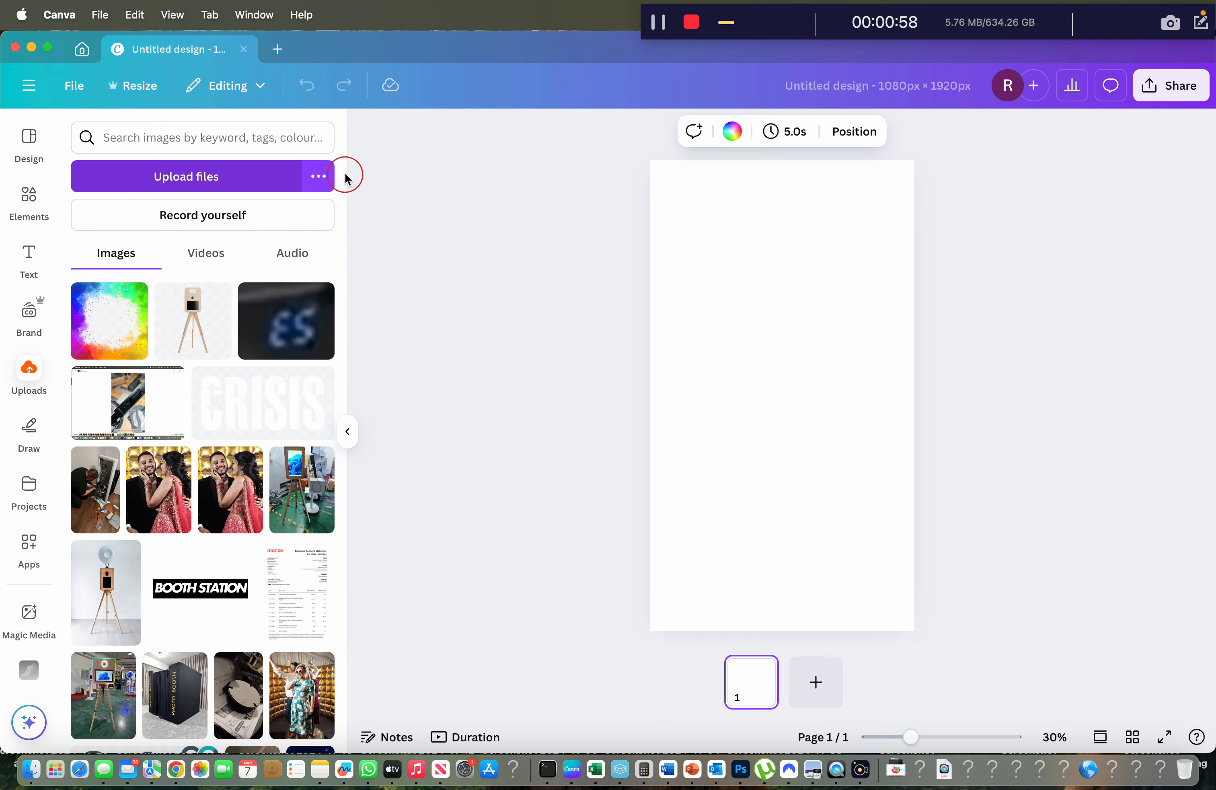
pyautogui.click(266, 175)
pyautogui.doubleClick(464, 293)
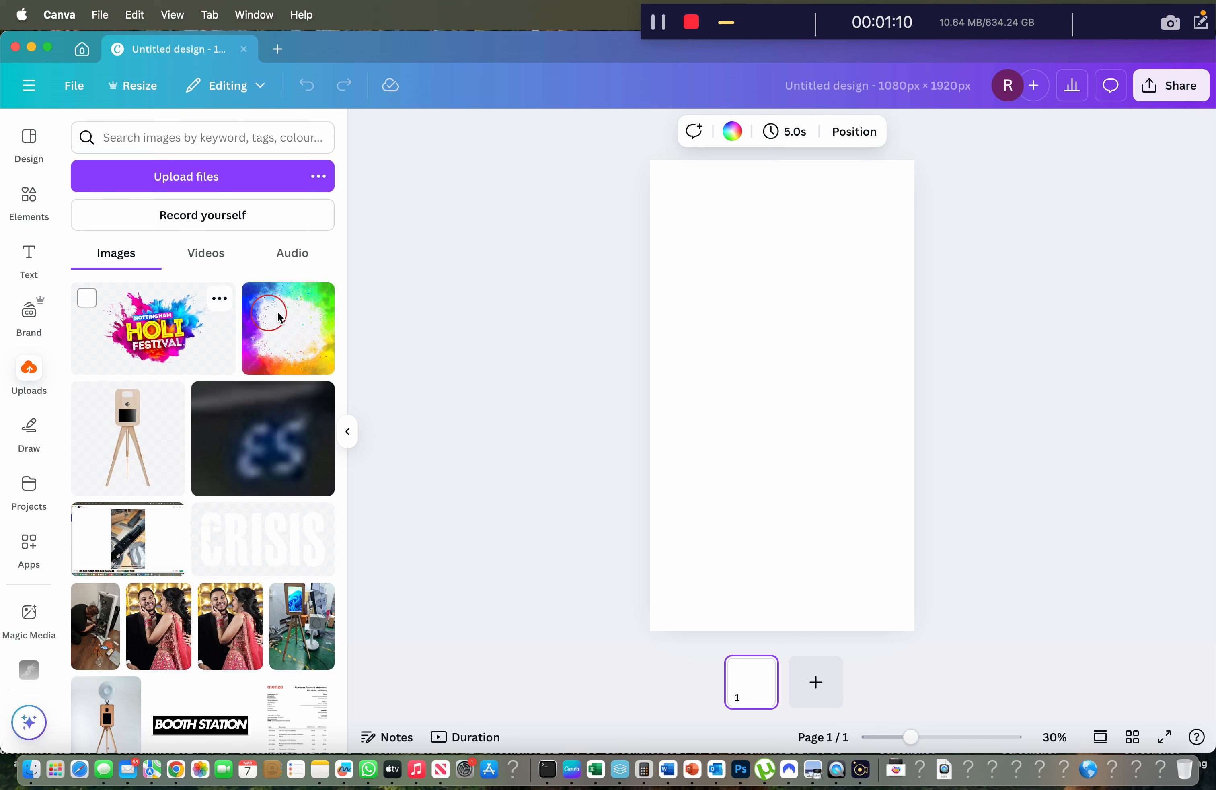
# Place the rainbow powder-splash image on the blank page and enlarge it until it covers the whole page
pyautogui.moveTo(291, 328); pyautogui.dragTo(693, 273)
pyautogui.moveTo(718, 330); pyautogui.dragTo(700, 255)
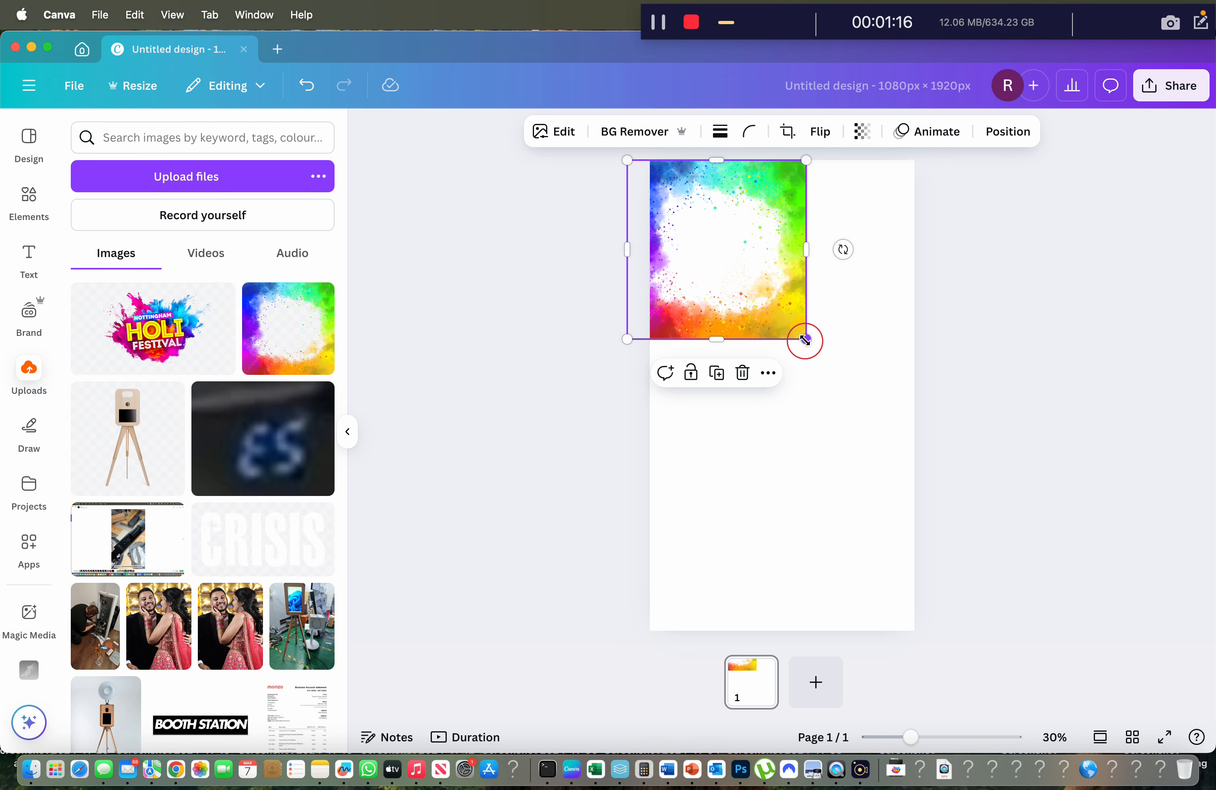
pyautogui.moveTo(805, 339); pyautogui.dragTo(986, 519)
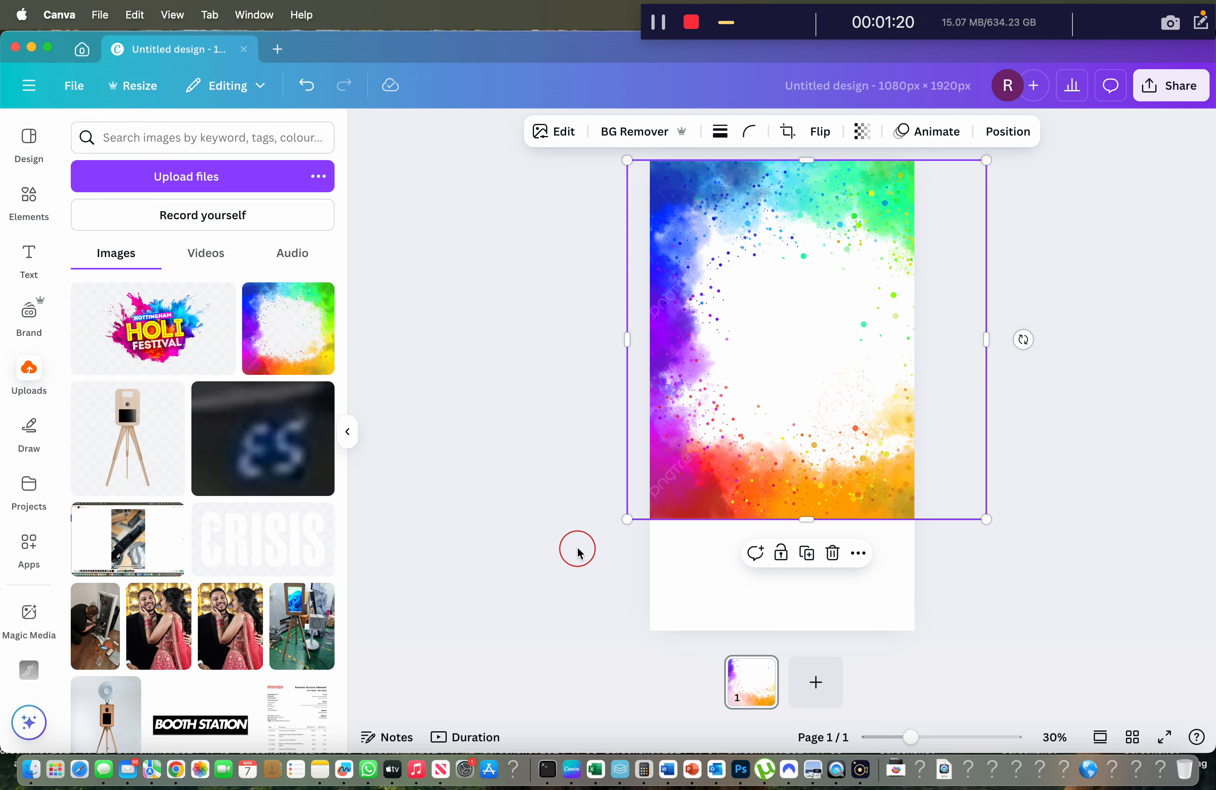
pyautogui.moveTo(832, 473); pyautogui.dragTo(796, 477)
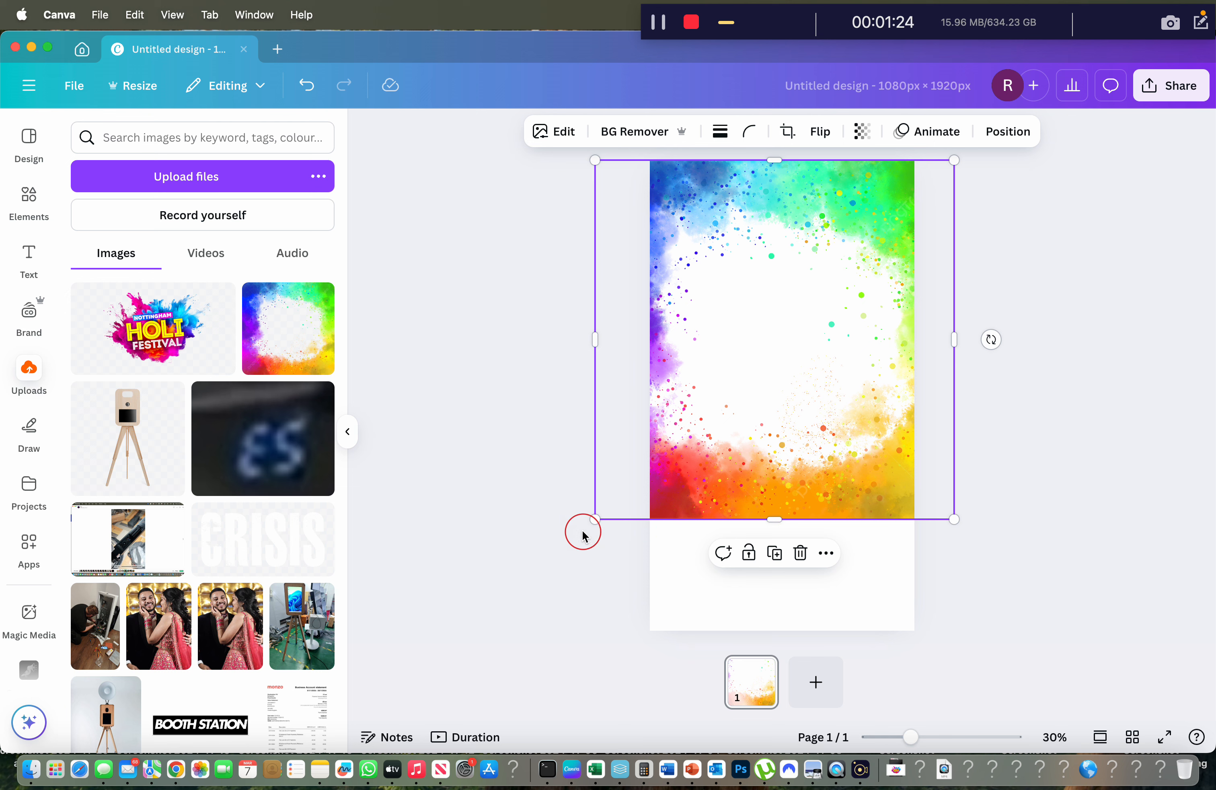
pyautogui.moveTo(594, 519); pyautogui.dragTo(359, 786)
pyautogui.moveTo(860, 345); pyautogui.dragTo(913, 241)
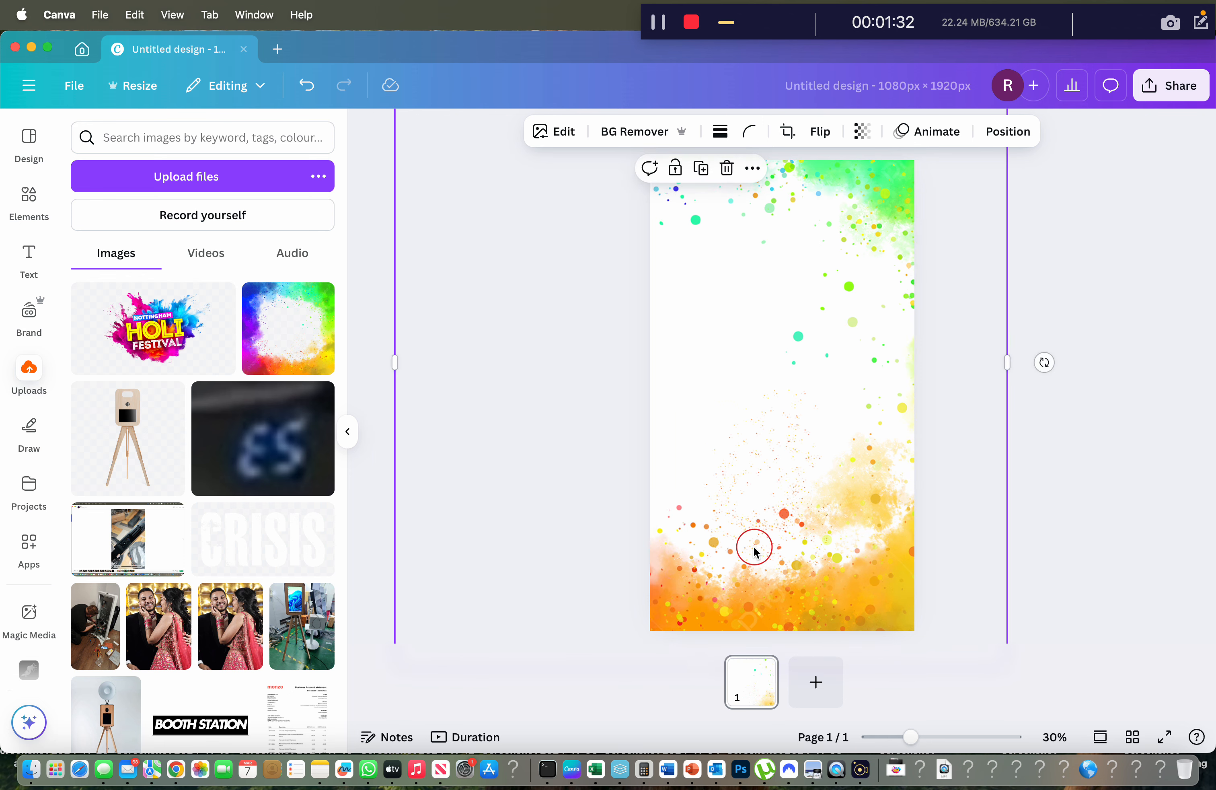
# Scale down and shift the splash image so its blue and purple edge frames the left side of the page
pyautogui.moveTo(811, 393); pyautogui.dragTo(927, 521)
pyautogui.moveTo(510, 186); pyautogui.dragTo(562, 237)
pyautogui.moveTo(717, 304); pyautogui.dragTo(725, 193)
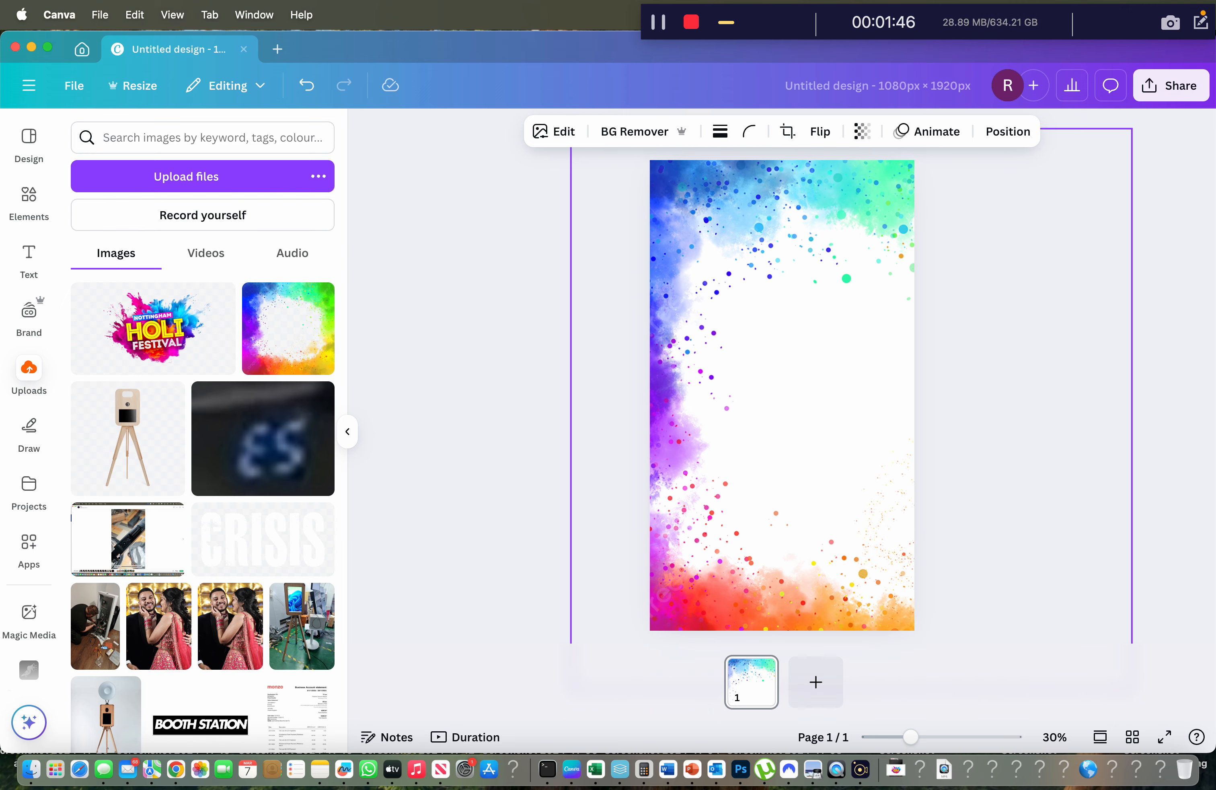
pyautogui.hotkey('shift', 'Left')
pyautogui.hotkey('shift', 'Left')
pyautogui.hotkey('shift', 'Left')
pyautogui.hotkey('shift', 'Left')
pyautogui.hotkey('shift', 'Left')
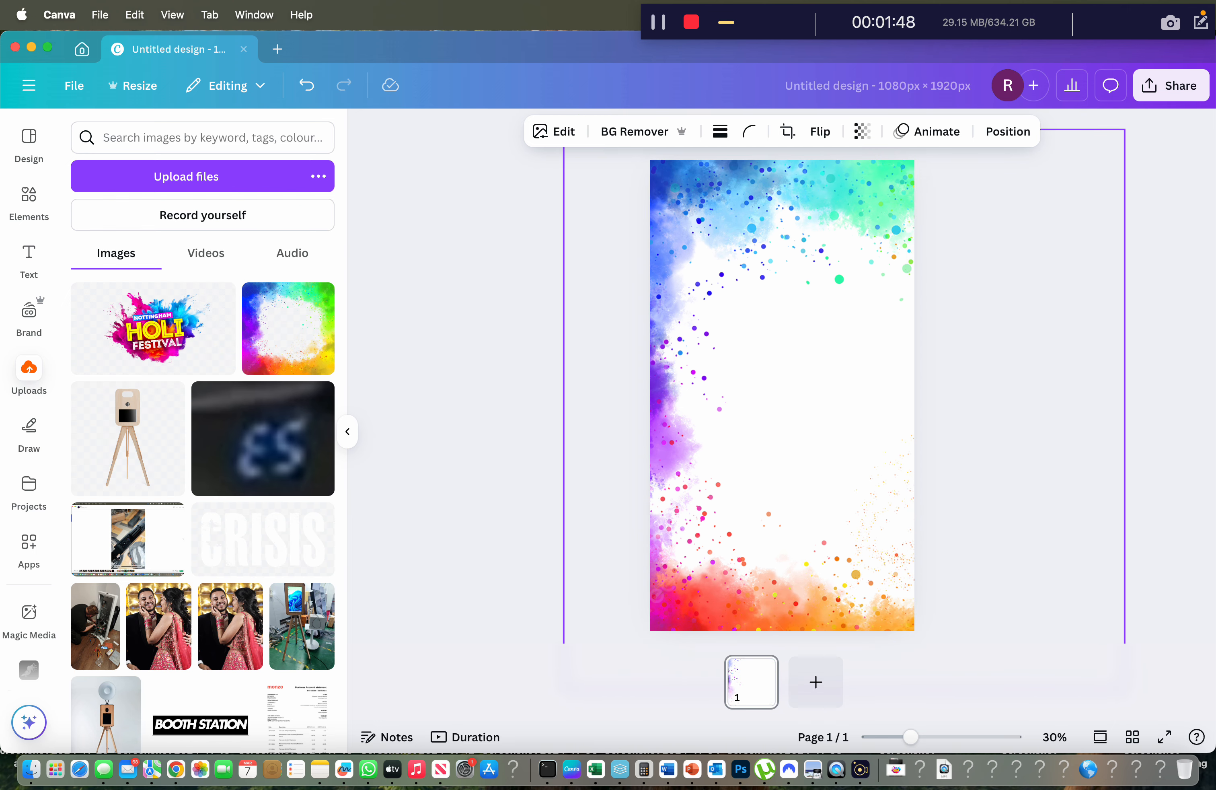
# Fine-tune the splash image's position so the colours frame the page's top, left and bottom edges more thinly
pyautogui.moveTo(758, 194); pyautogui.dragTo(764, 252)
pyautogui.moveTo(548, 179); pyautogui.dragTo(525, 130)
pyautogui.moveTo(693, 574); pyautogui.dragTo(693, 564)
pyautogui.click(490, 523)
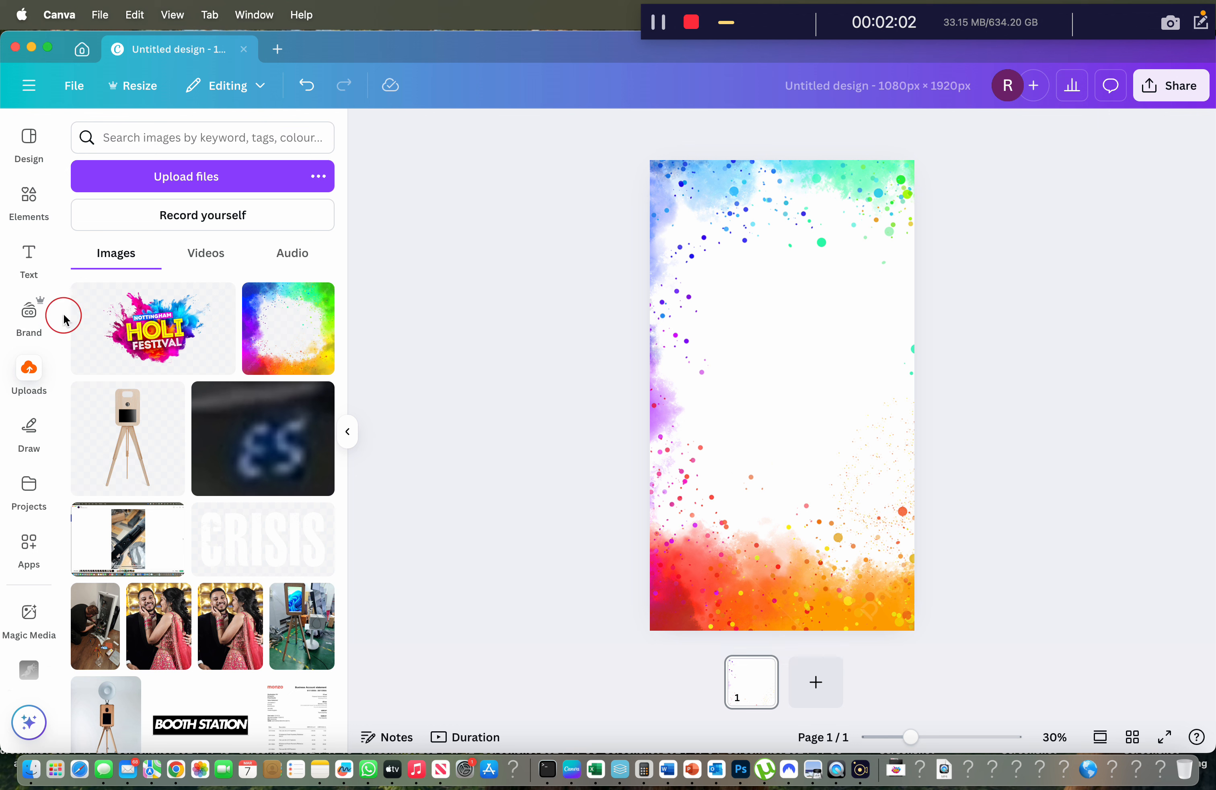
# Add the Nottingham Holi Festival logo and position it at the bottom centre of the page
pyautogui.click(153, 328)
pyautogui.moveTo(714, 412); pyautogui.dragTo(714, 605)
pyautogui.click(1107, 382)
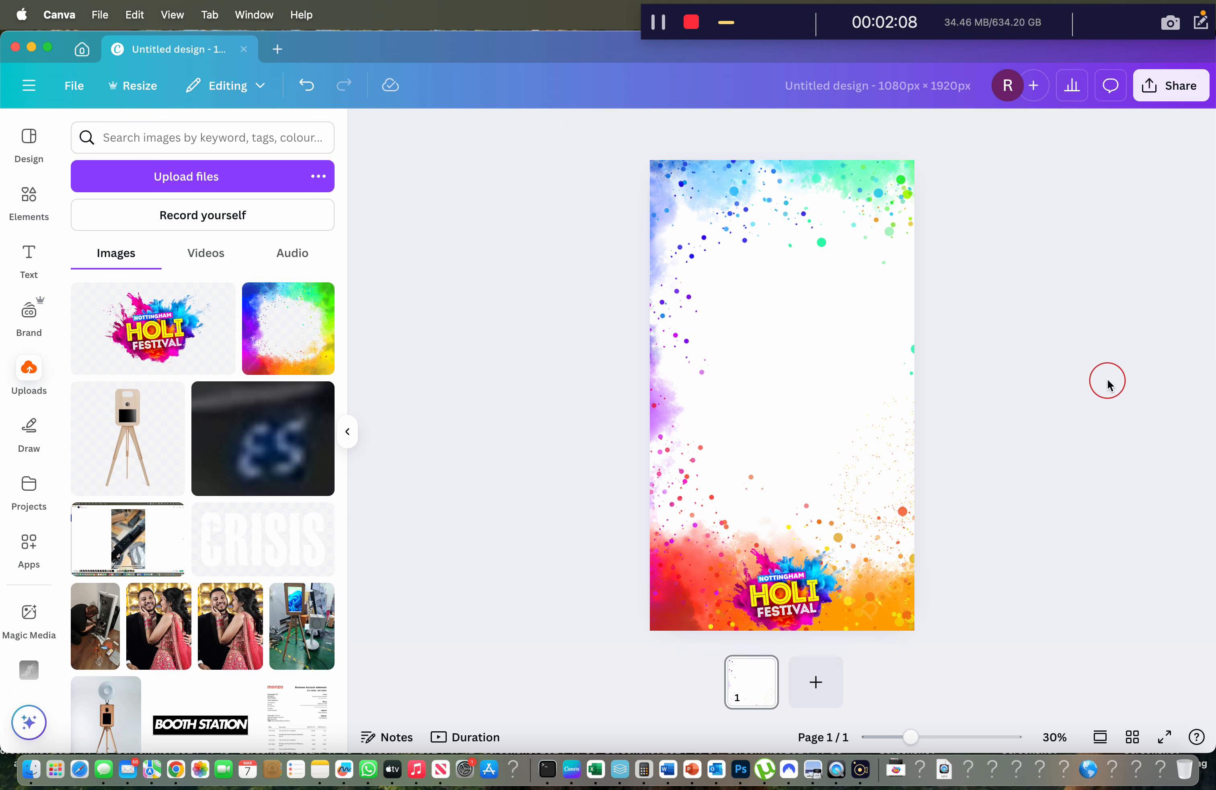
# Duplicate the splash image and shift the copy left so its green and yellow edge frames the page's right side
pyautogui.click(764, 246)
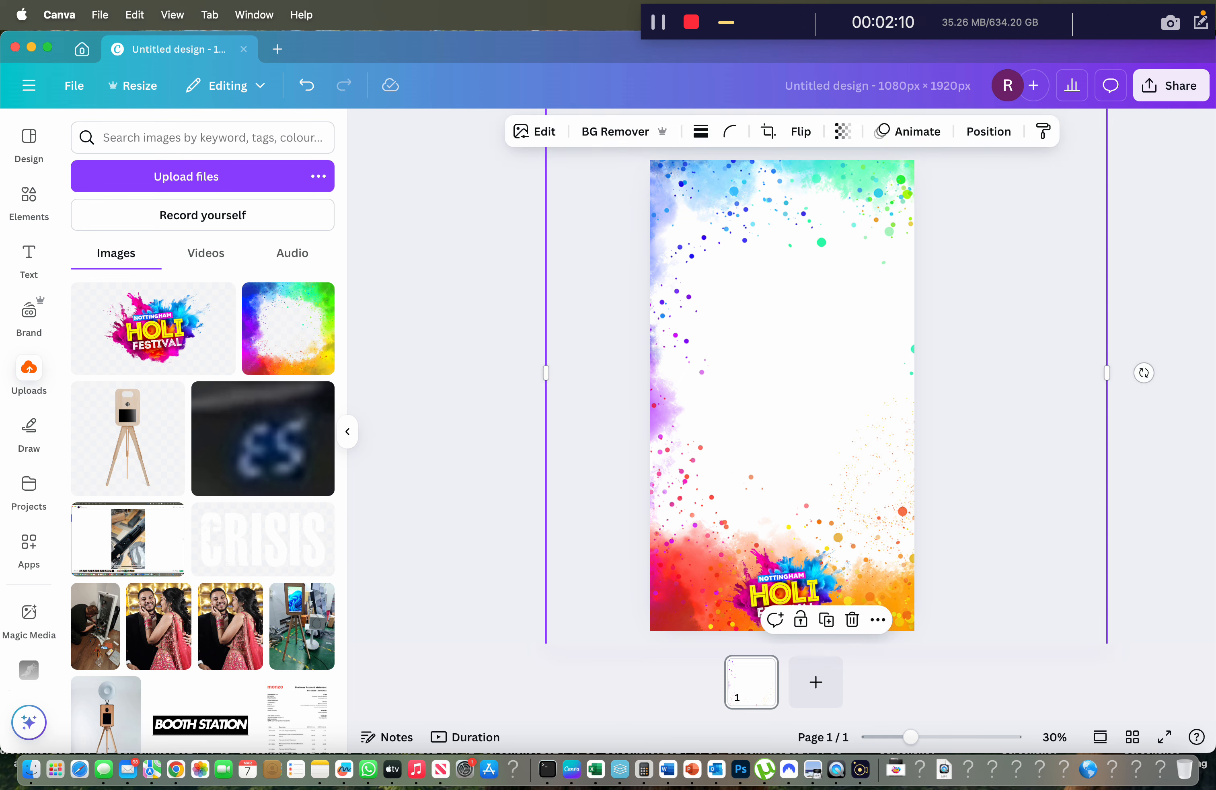
pyautogui.click(826, 621)
pyautogui.moveTo(789, 352); pyautogui.dragTo(658, 344)
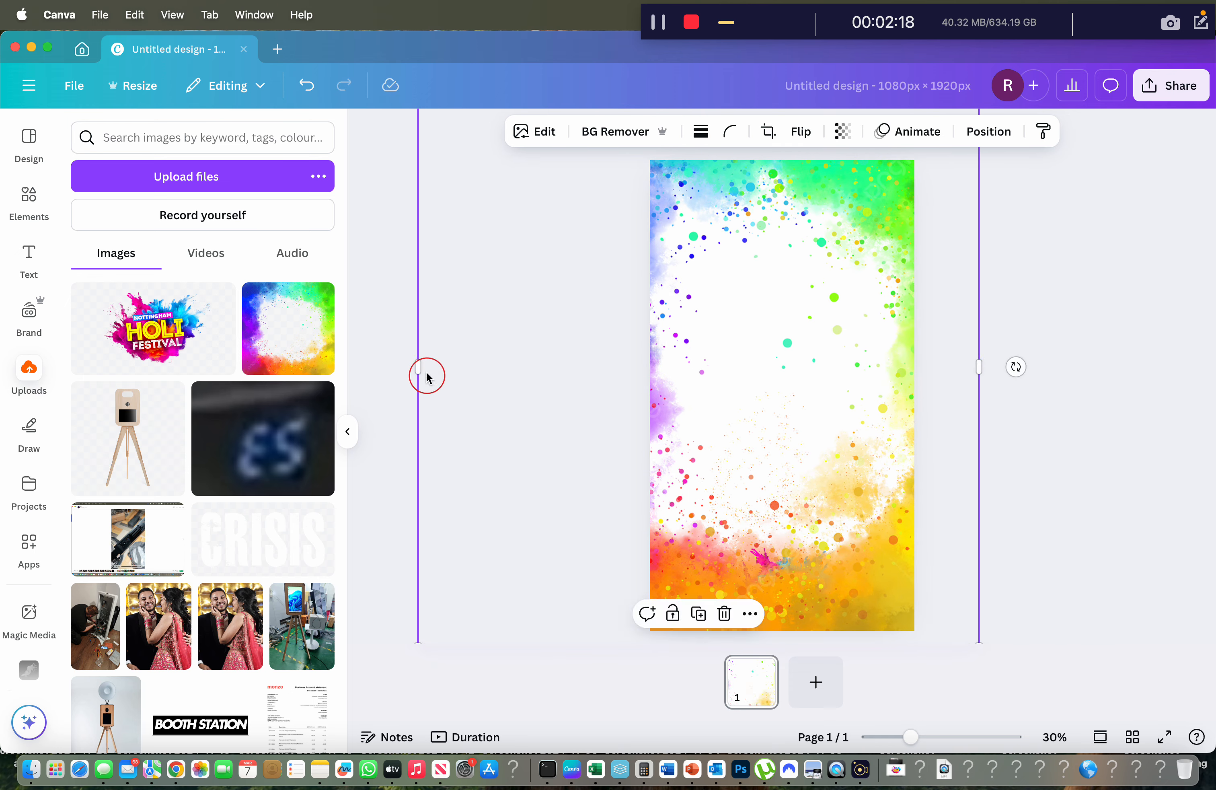
# Crop the duplicated splash image from its left edge to about the page's vertical centre line
pyautogui.moveTo(419, 367); pyautogui.dragTo(859, 367)
pyautogui.click(769, 436)
pyautogui.click(869, 506)
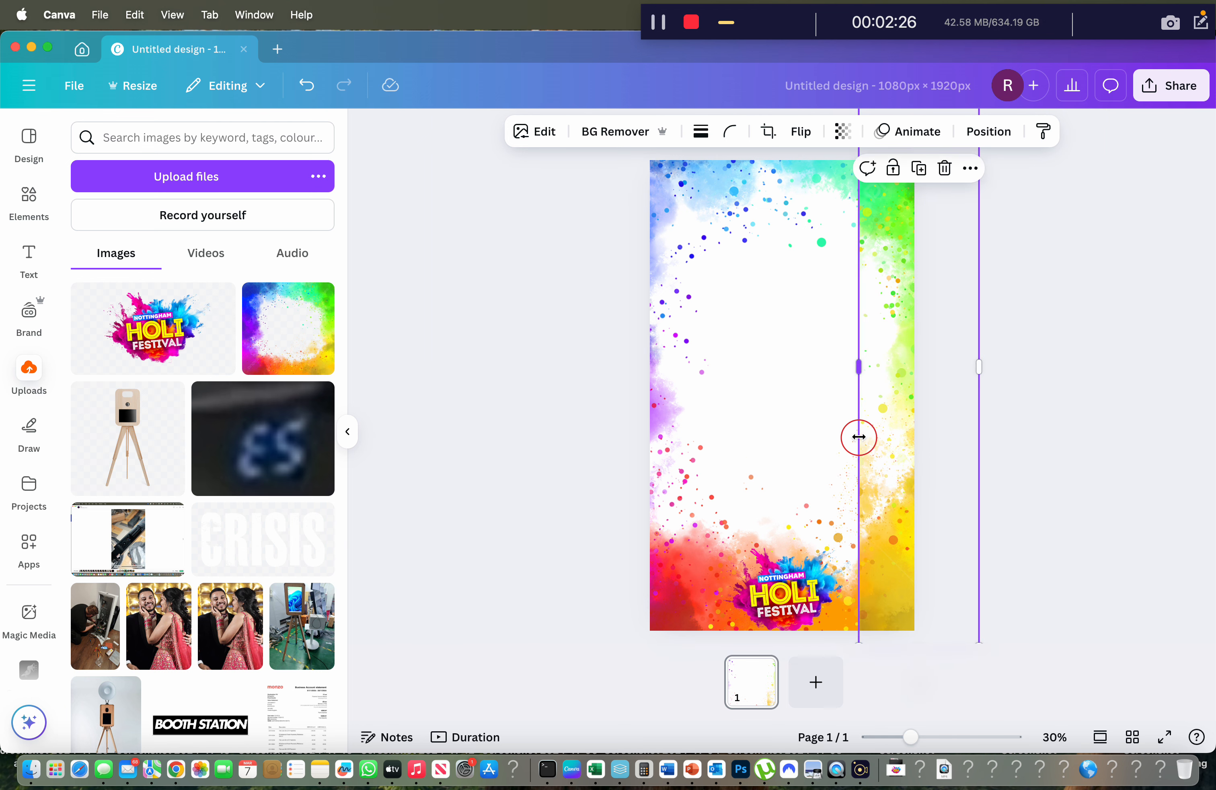
pyautogui.moveTo(858, 367); pyautogui.dragTo(770, 367)
pyautogui.click(816, 416)
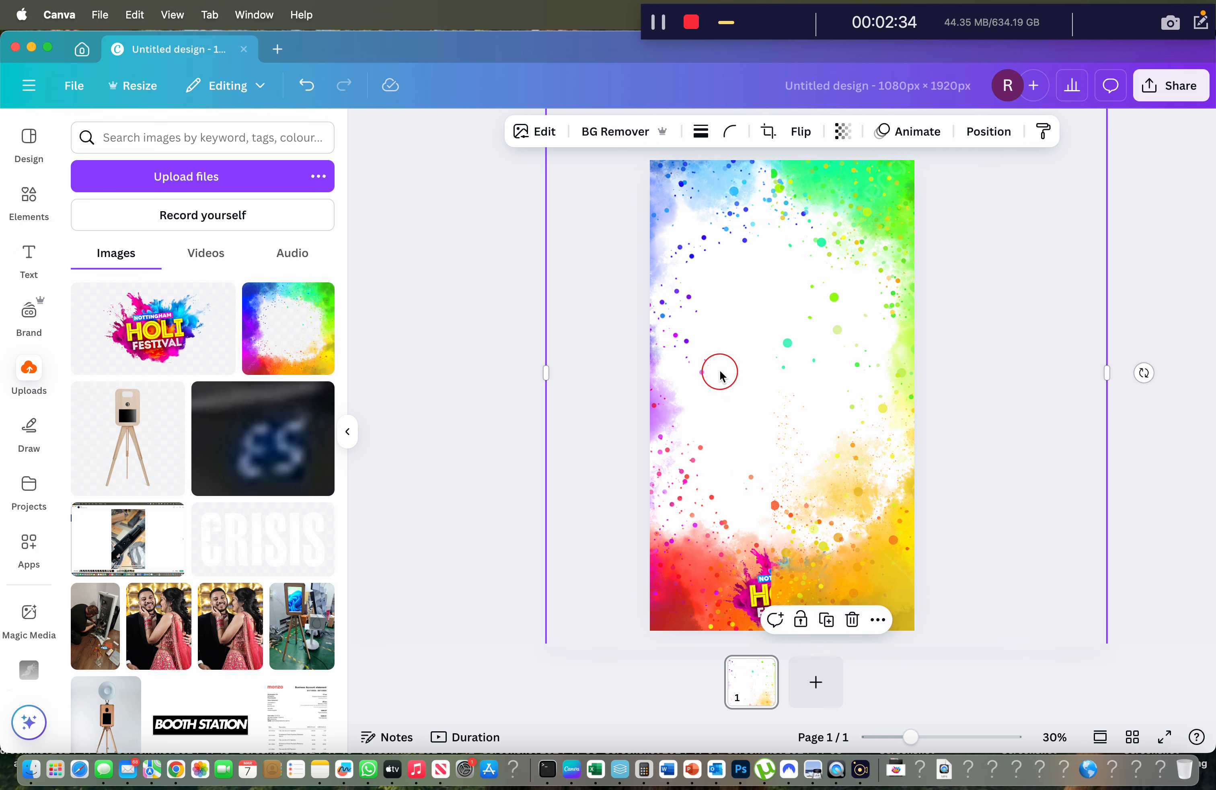
pyautogui.click(948, 370)
# Bring the Holi Festival logo to the front of the layers
pyautogui.click(759, 592)
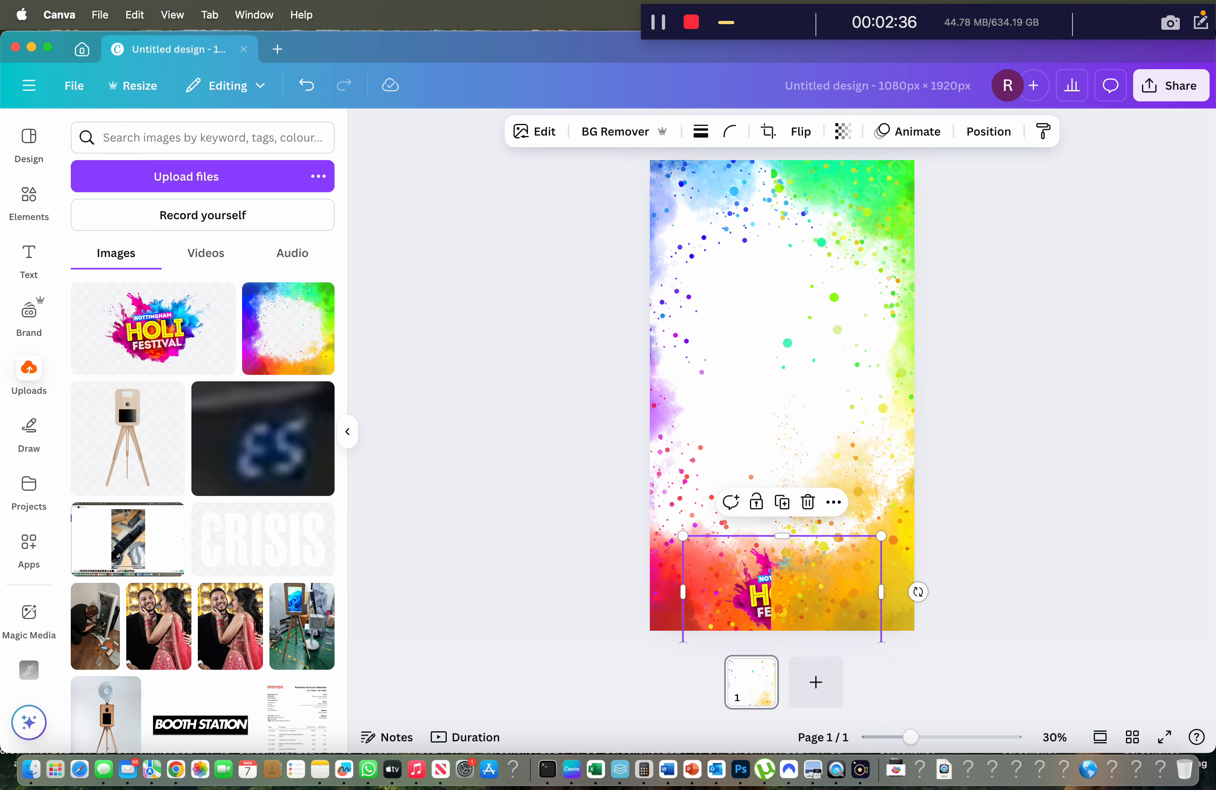
pyautogui.rightClick(753, 590)
pyautogui.moveTo(863, 408)
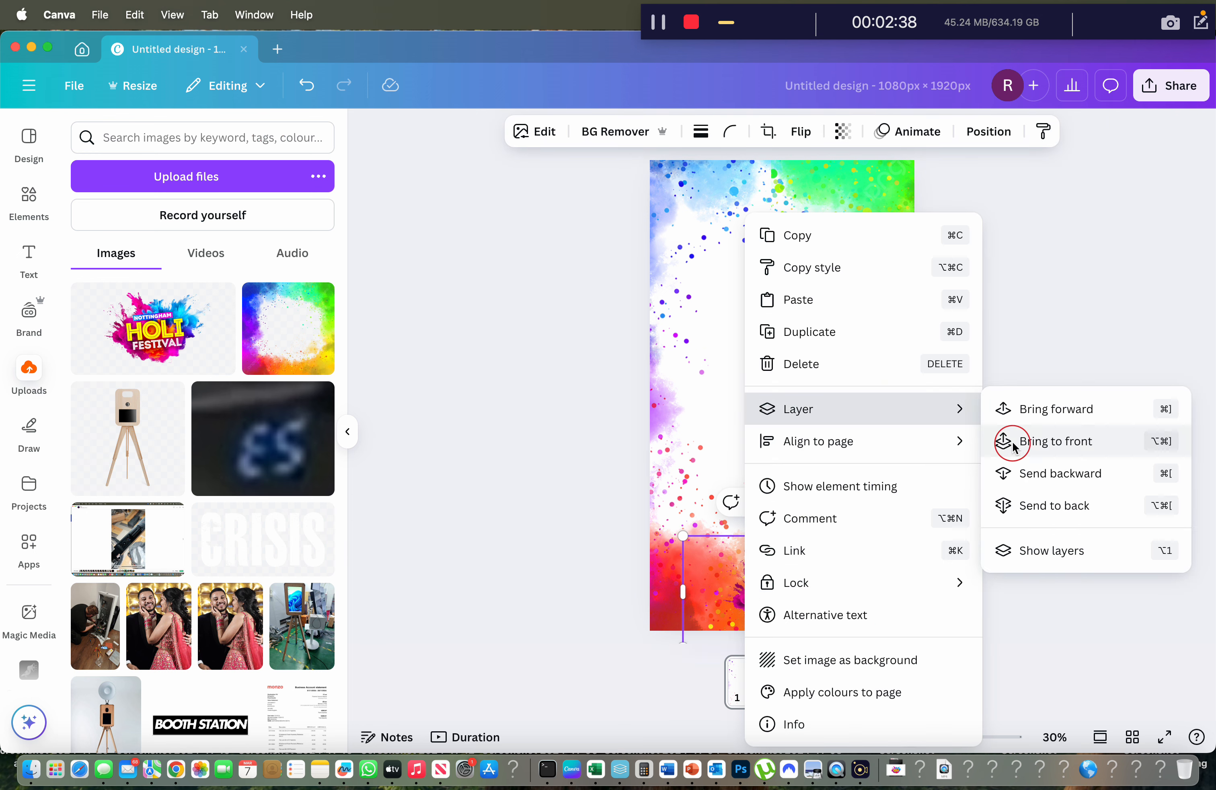
pyautogui.click(1052, 442)
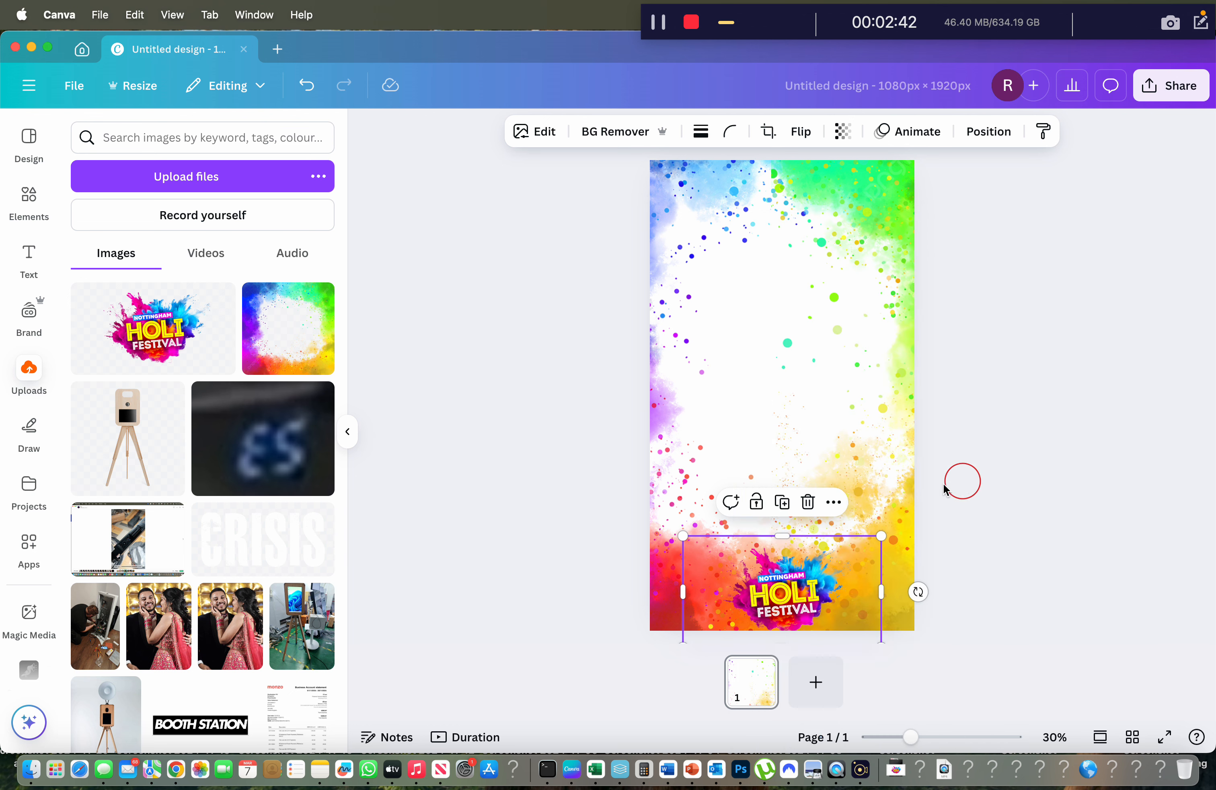
# Shift the cropped right-hand splash image slightly to the right to thin the green and yellow border
pyautogui.click(787, 375)
pyautogui.click(460, 455)
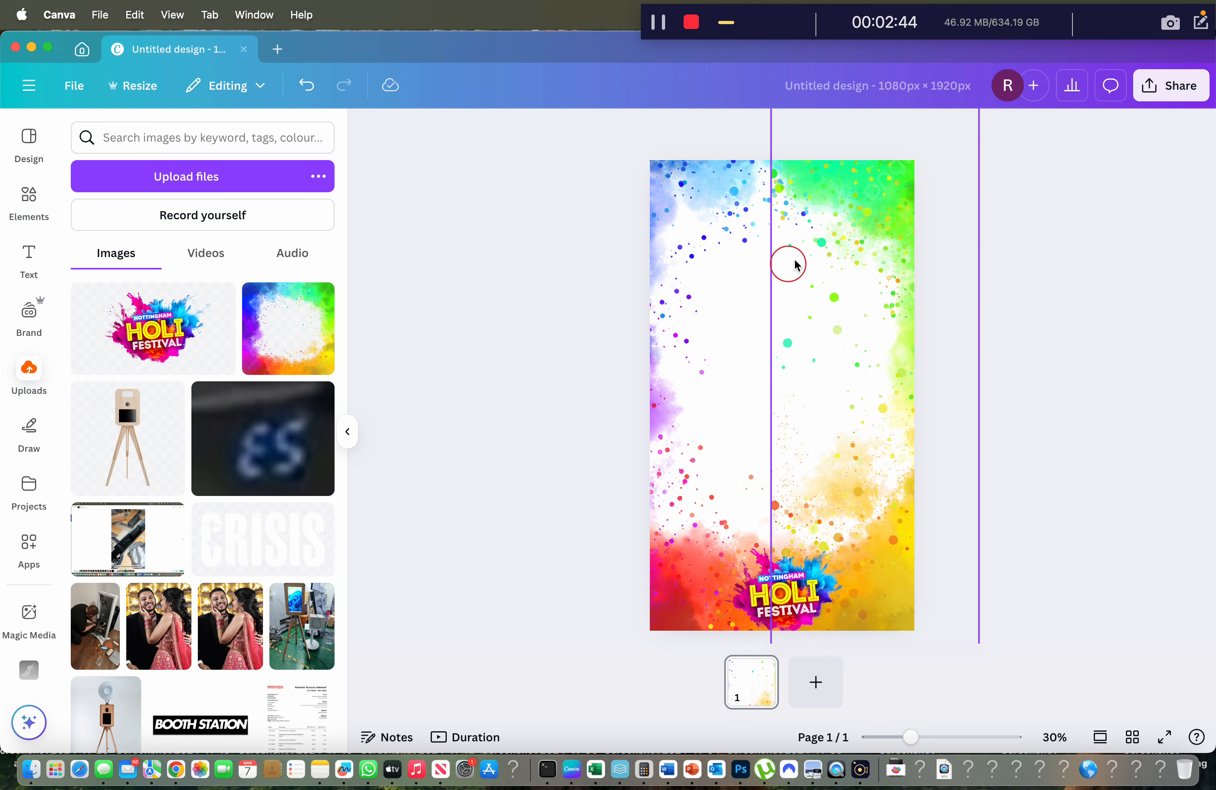
pyautogui.moveTo(890, 186)
pyautogui.mouseDown()
pyautogui.moveTo(930, 179)
pyautogui.moveTo(893, 187)
pyautogui.mouseUp()
pyautogui.click(515, 328)
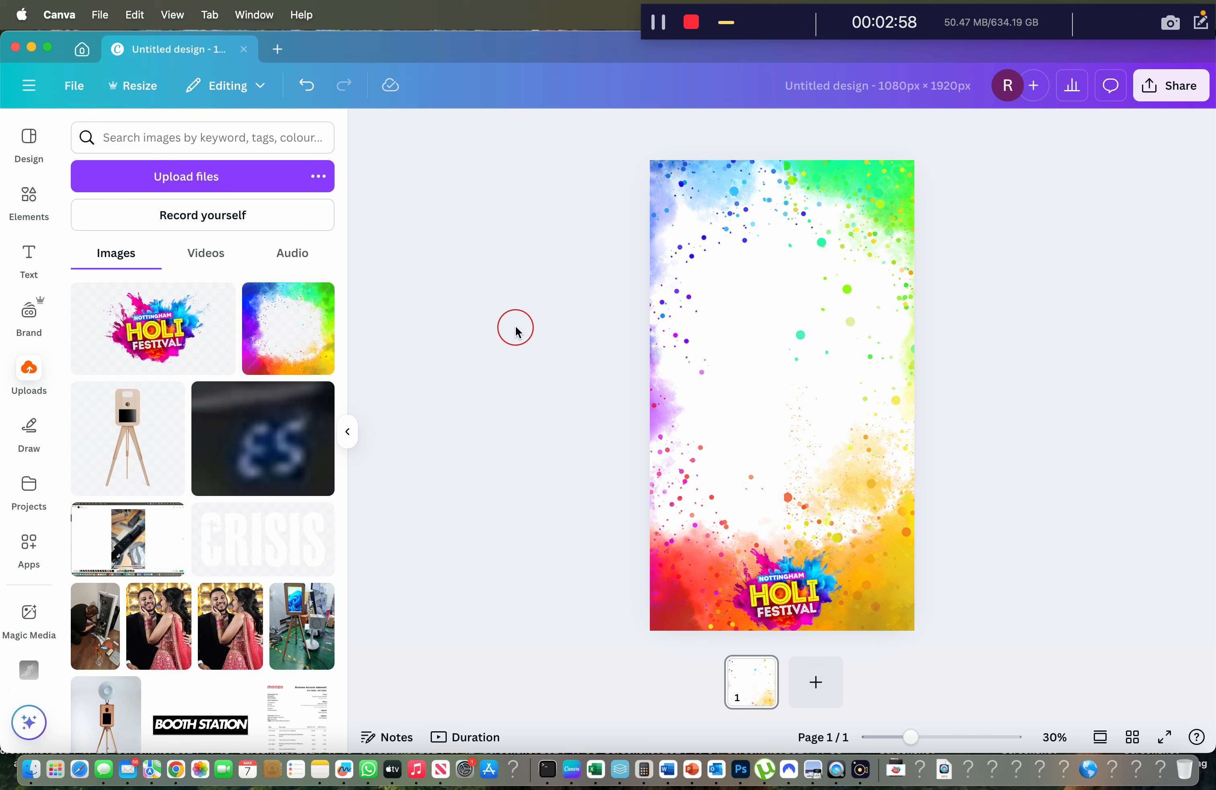
# Enlarge the Holi Festival logo slightly from its upper-left corner
pyautogui.click(817, 610)
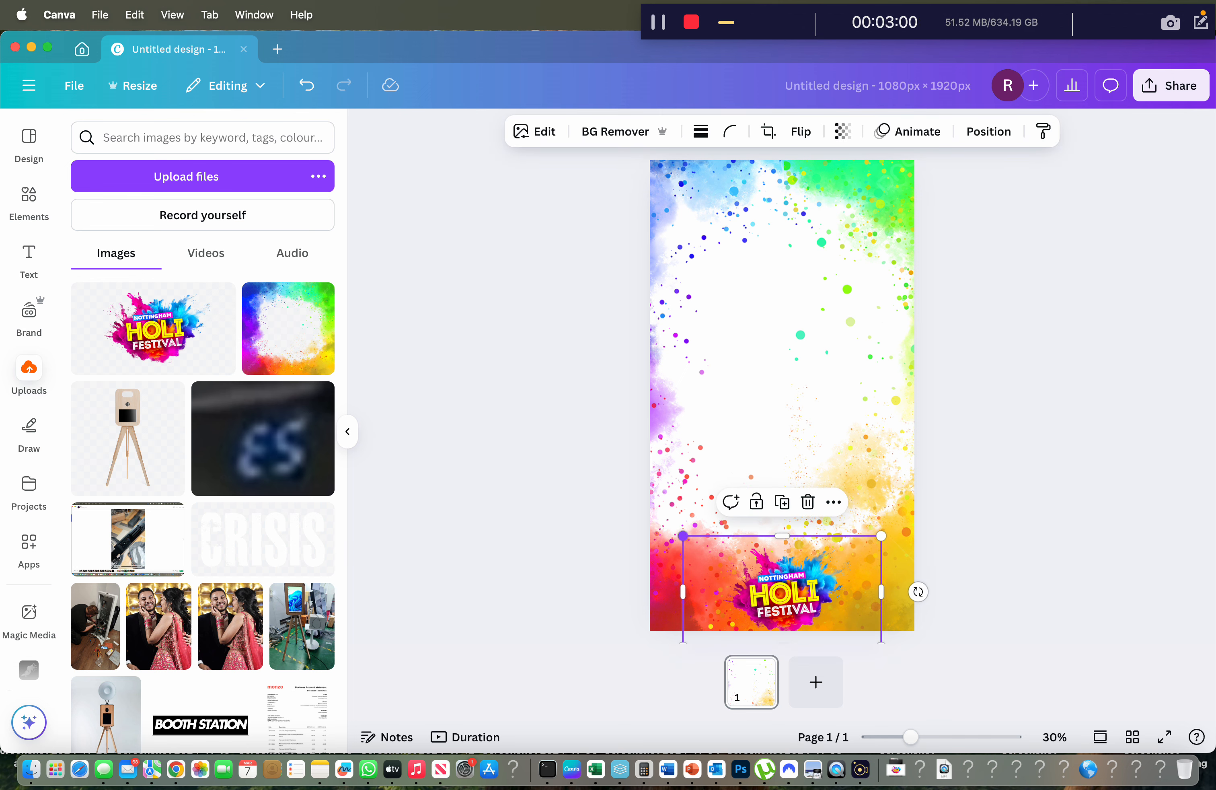
pyautogui.moveTo(682, 536); pyautogui.dragTo(676, 532)
pyautogui.click(858, 626)
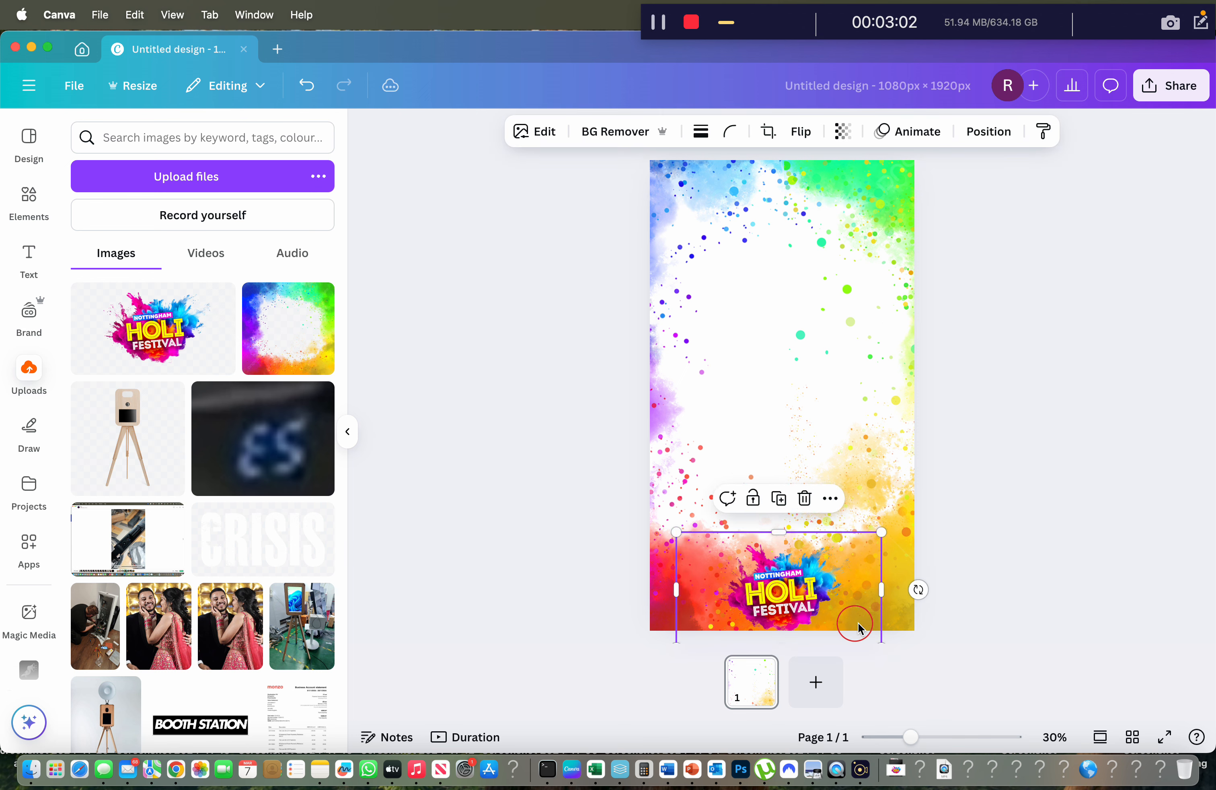
pyautogui.click(529, 524)
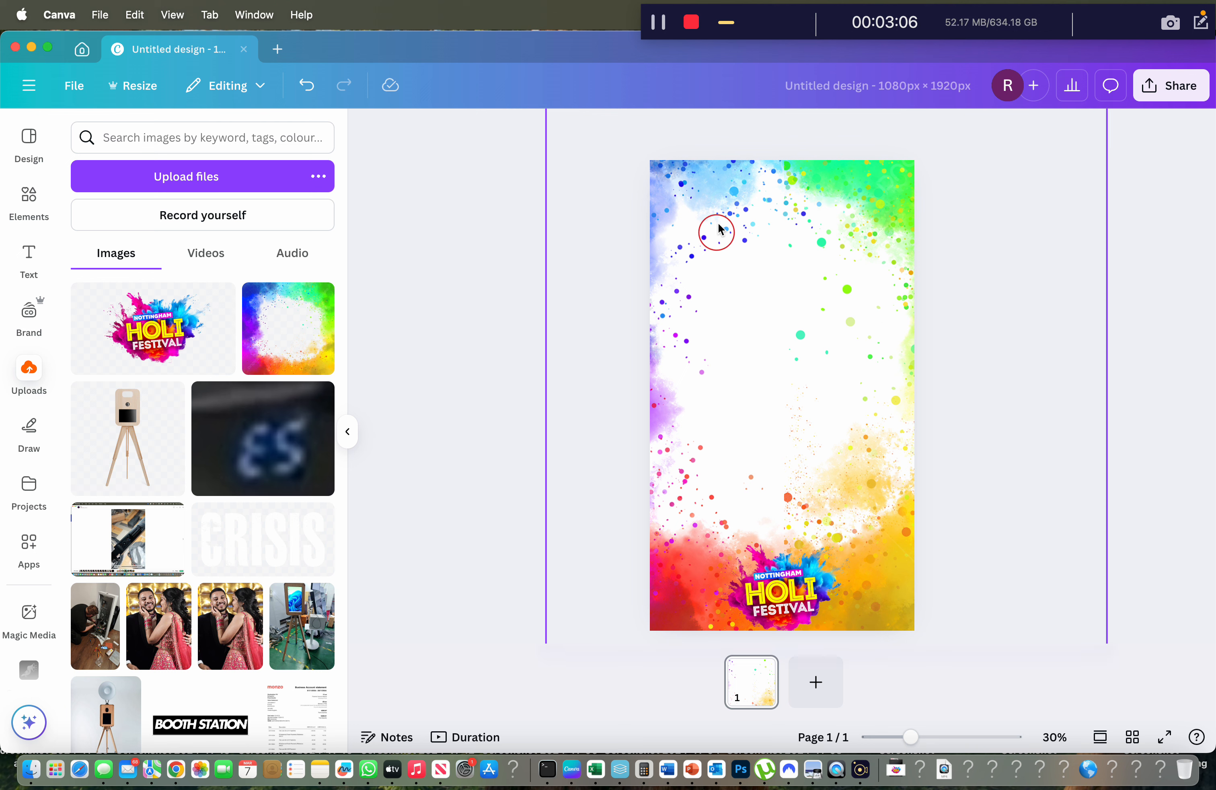
# Move the left-hand splash image up and enlarge it so less of its colour intrudes on the page
pyautogui.click(727, 196)
pyautogui.moveTo(727, 196); pyautogui.dragTo(728, 174)
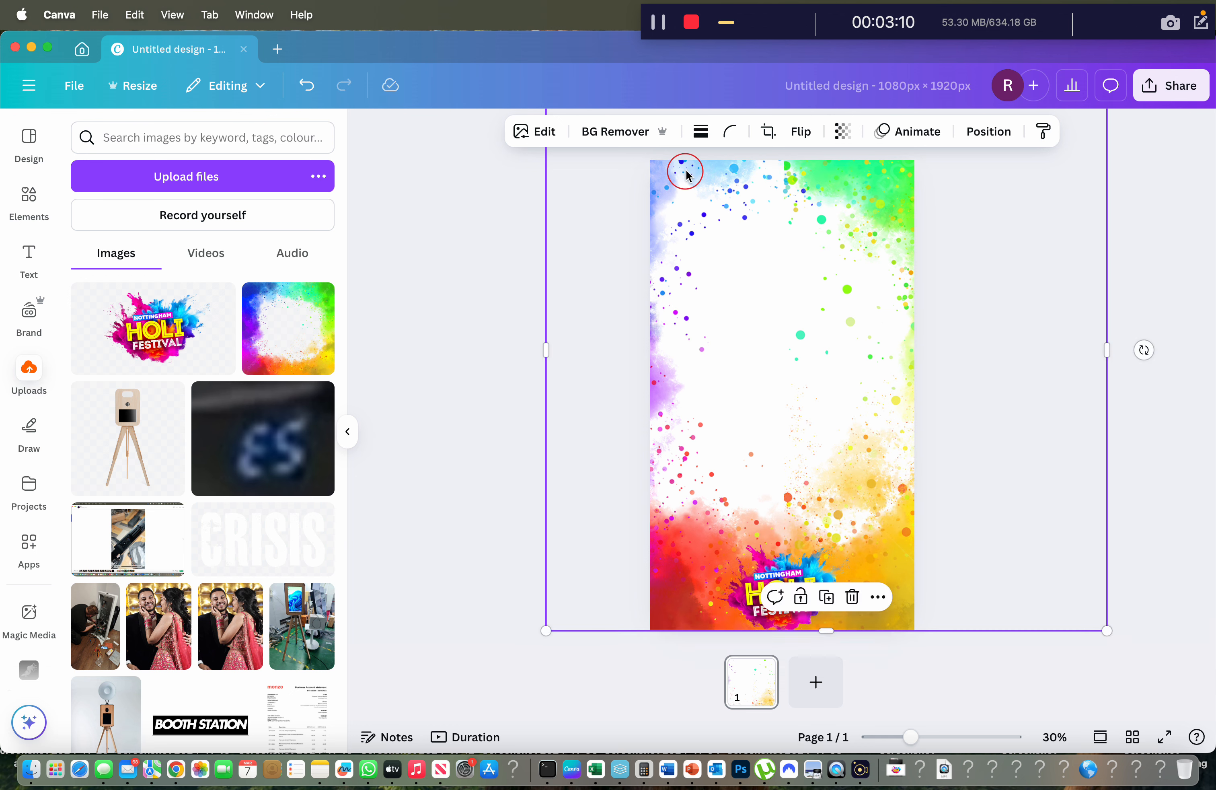
pyautogui.moveTo(545, 630); pyautogui.dragTo(490, 643)
pyautogui.moveTo(526, 721)
pyautogui.mouseDown()
pyautogui.moveTo(528, 737)
pyautogui.moveTo(530, 726)
pyautogui.mouseUp()
# Enlarge the cropped right-hand splash image and move it so its border matches the left half
pyautogui.click(899, 597)
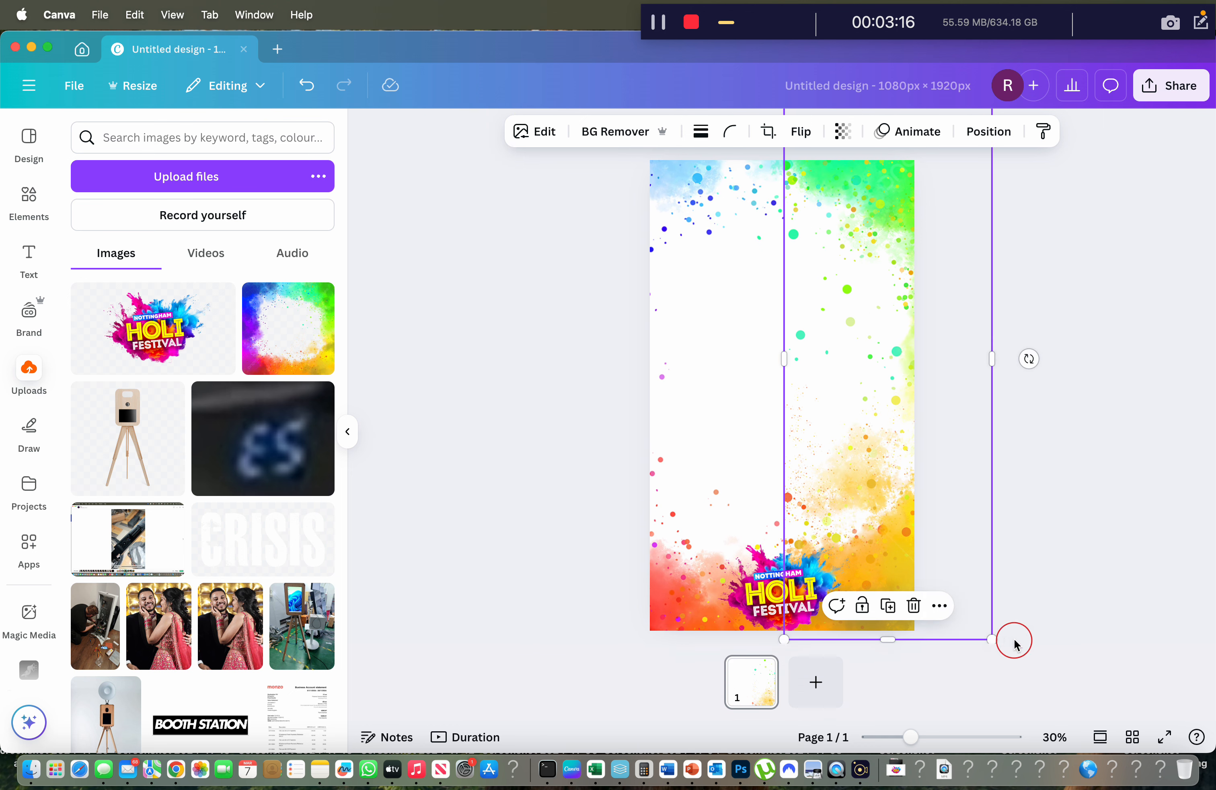
pyautogui.moveTo(994, 638); pyautogui.dragTo(1065, 752)
pyautogui.moveTo(803, 276); pyautogui.dragTo(806, 221)
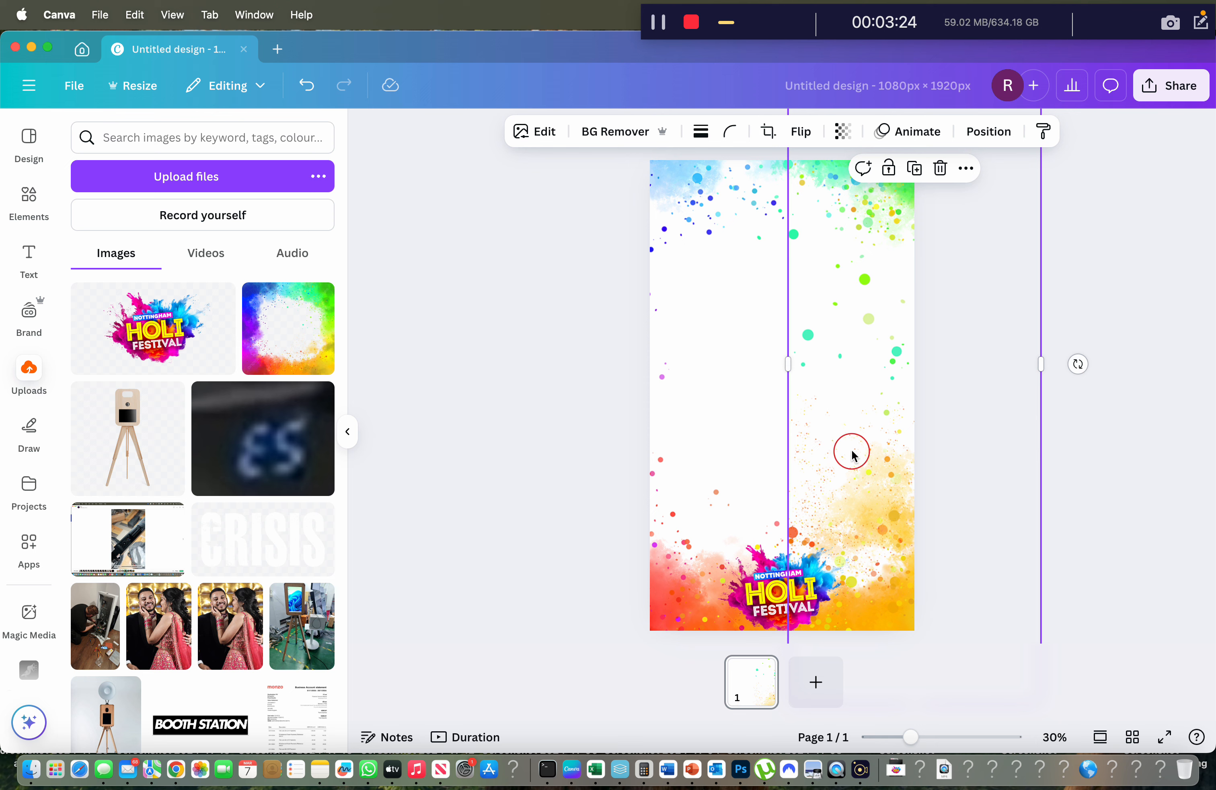
# Erase the pale yellow cloud at the lower right of the right-hand splash image with Magic Eraser, brush size 20
pyautogui.click(539, 132)
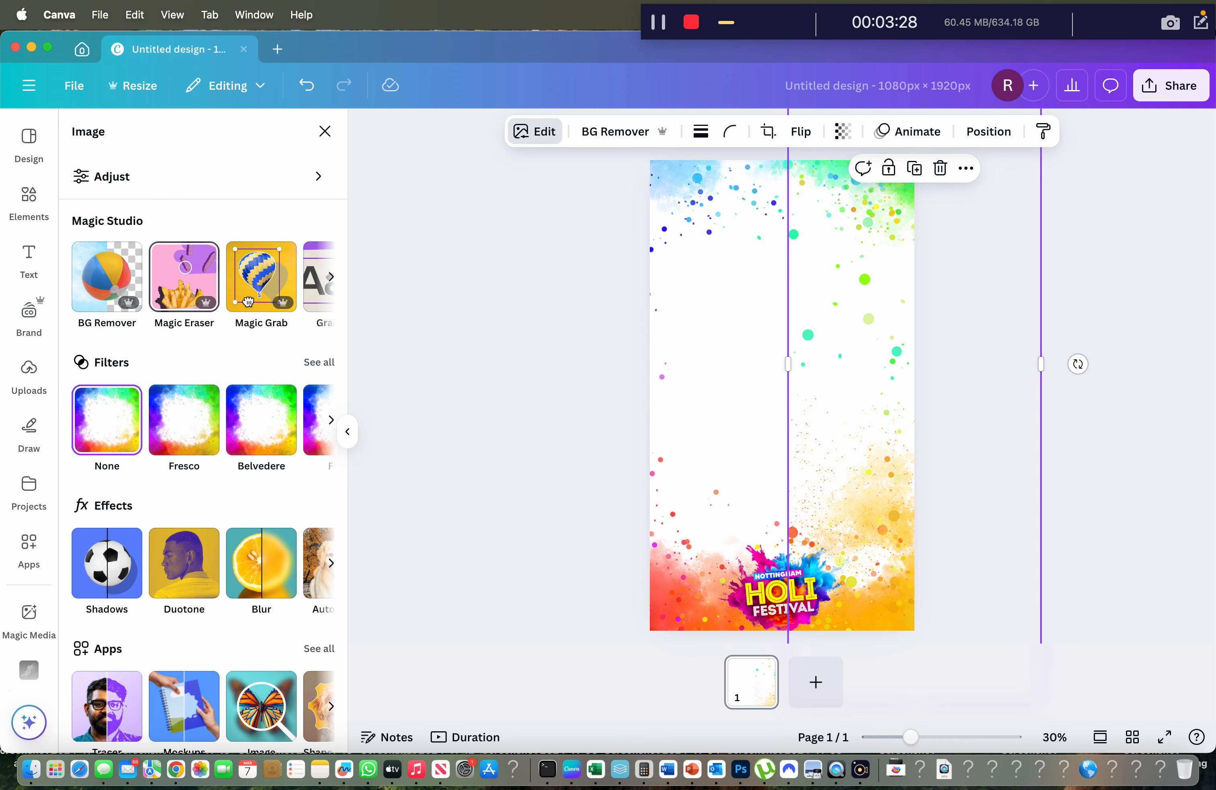
pyautogui.click(184, 277)
pyautogui.moveTo(934, 507)
pyautogui.mouseDown()
pyautogui.moveTo(922, 545)
pyautogui.moveTo(892, 566)
pyautogui.moveTo(960, 519)
pyautogui.mouseUp()
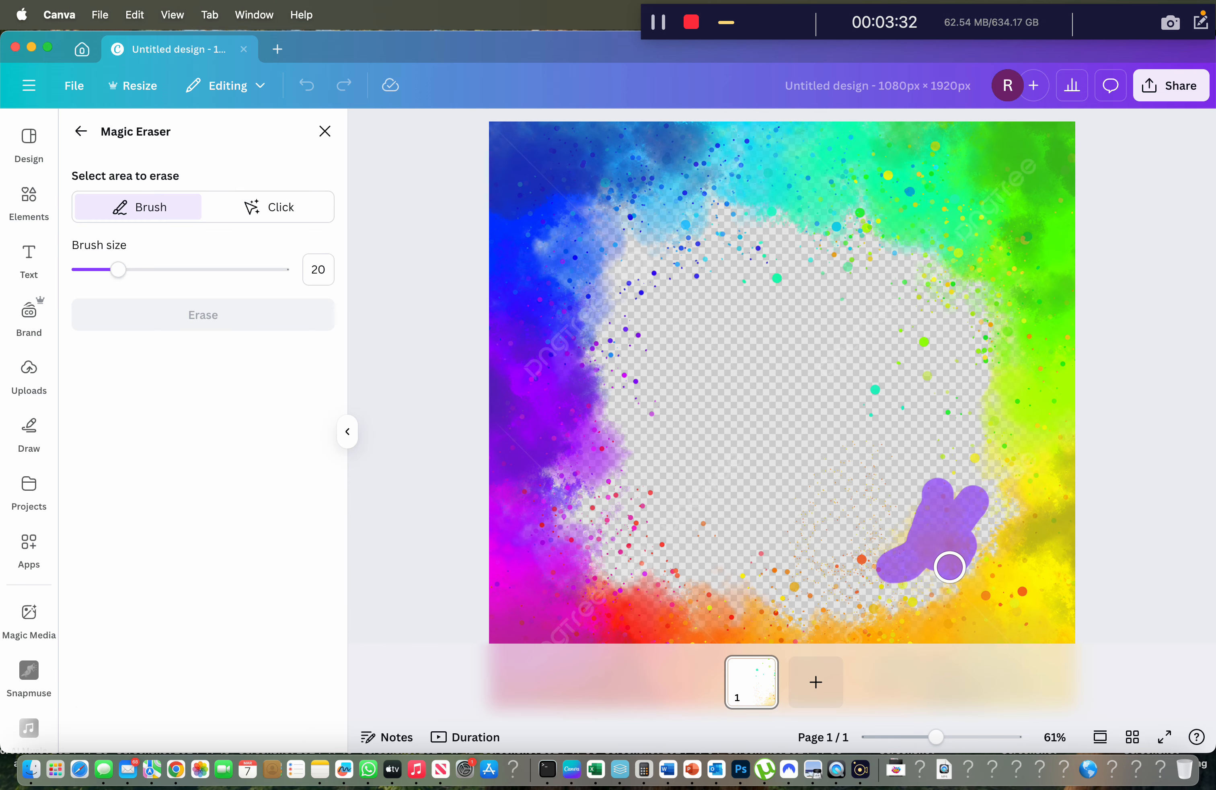
pyautogui.click(164, 320)
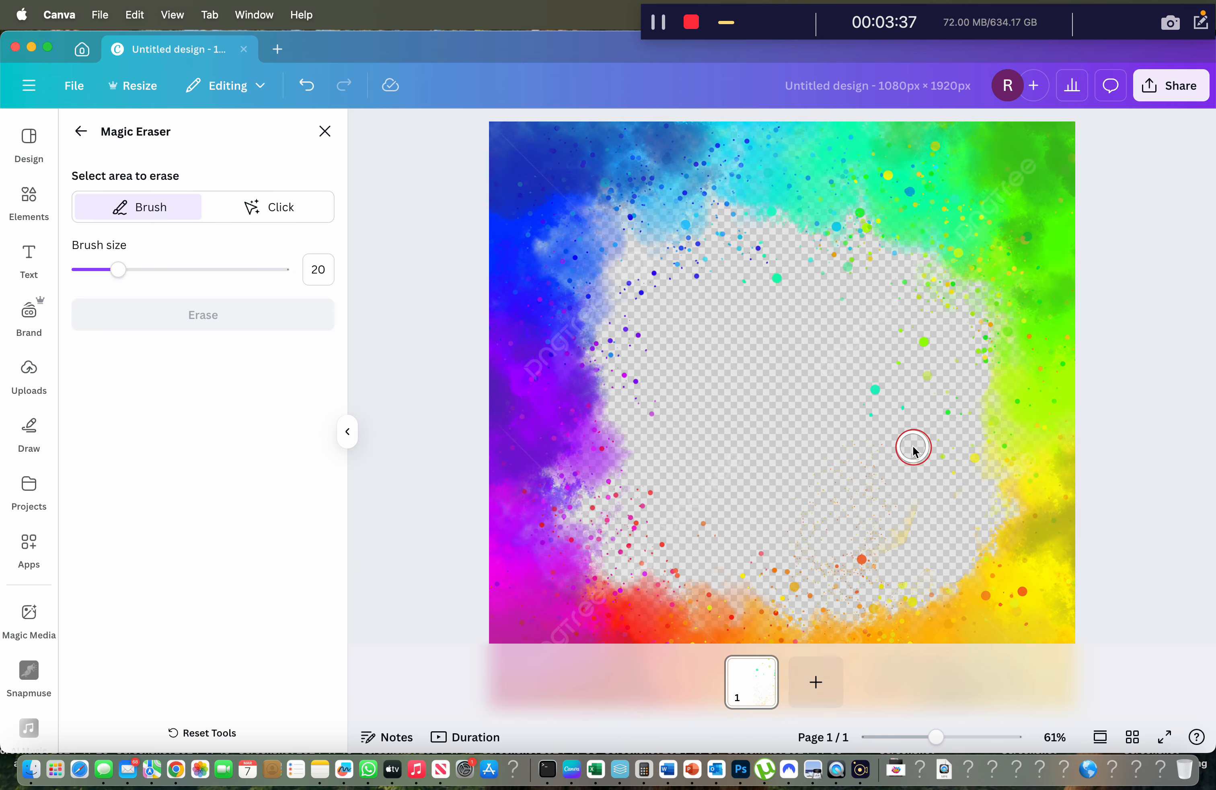
pyautogui.moveTo(894, 545); pyautogui.dragTo(906, 518)
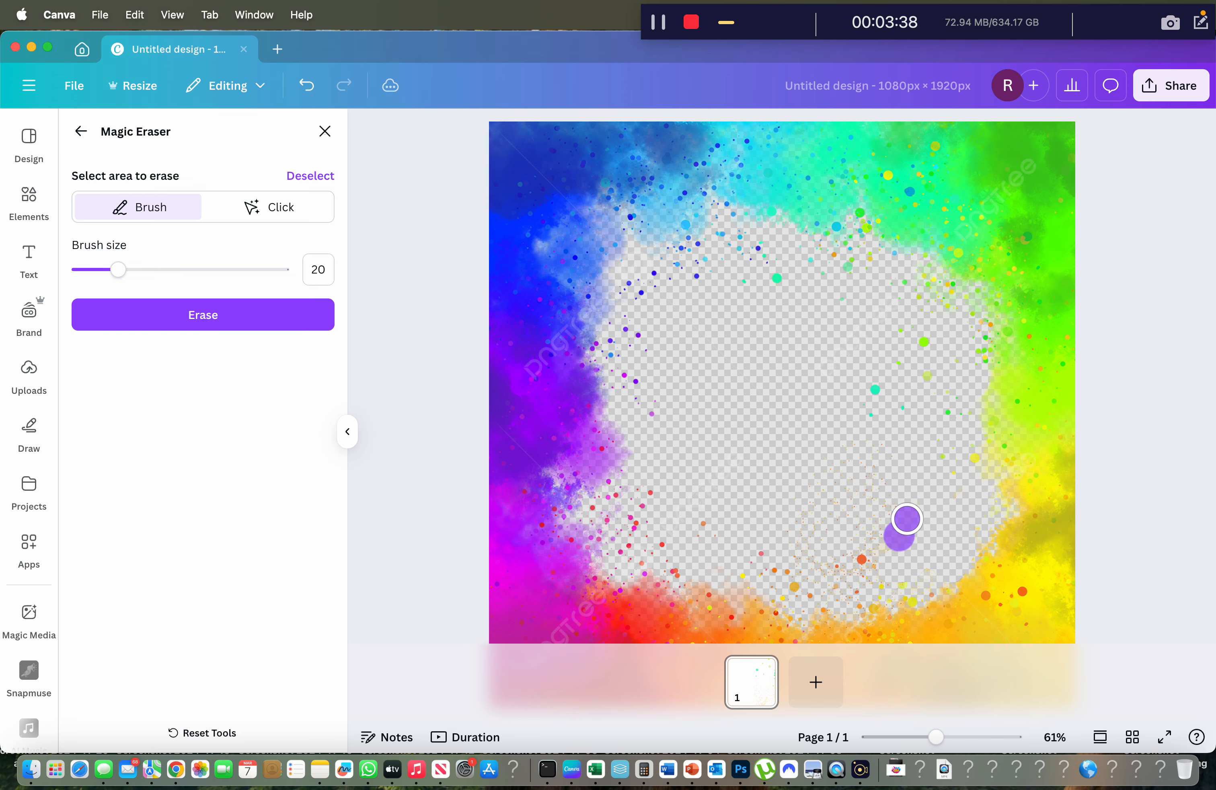
pyautogui.click(226, 315)
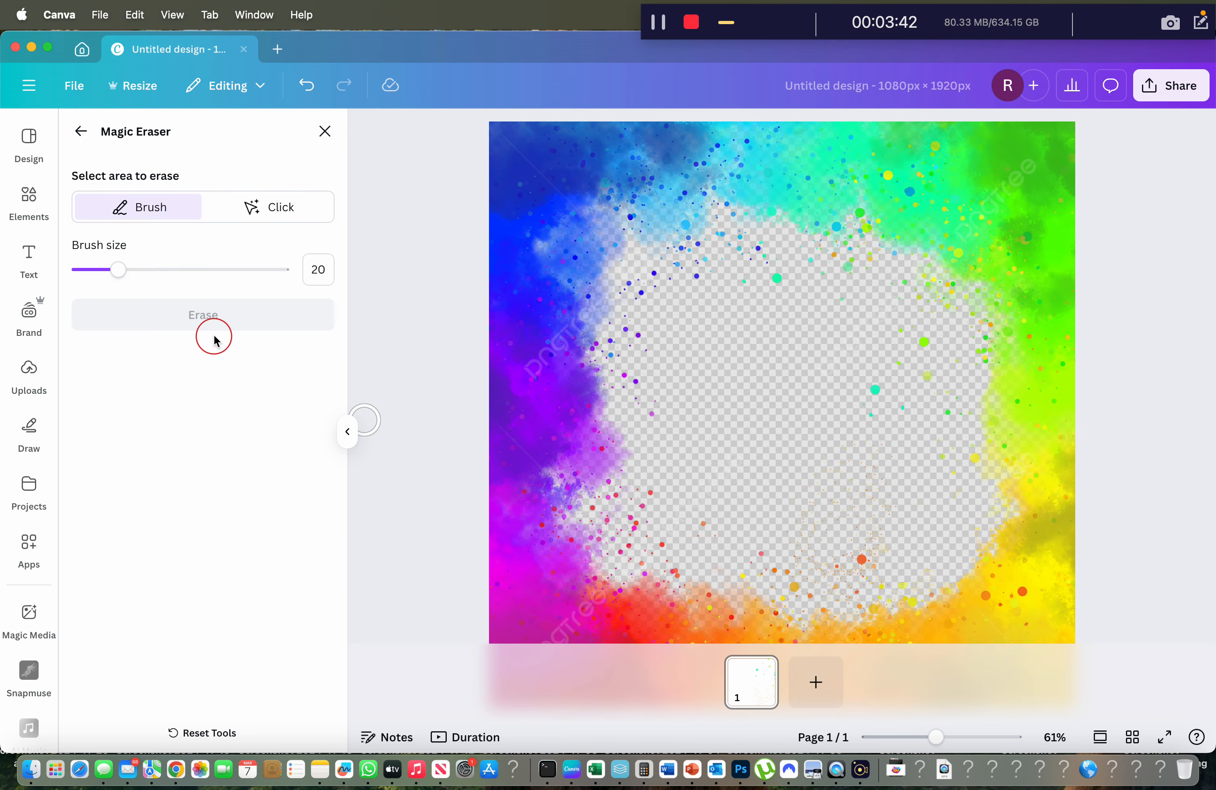
pyautogui.click(82, 131)
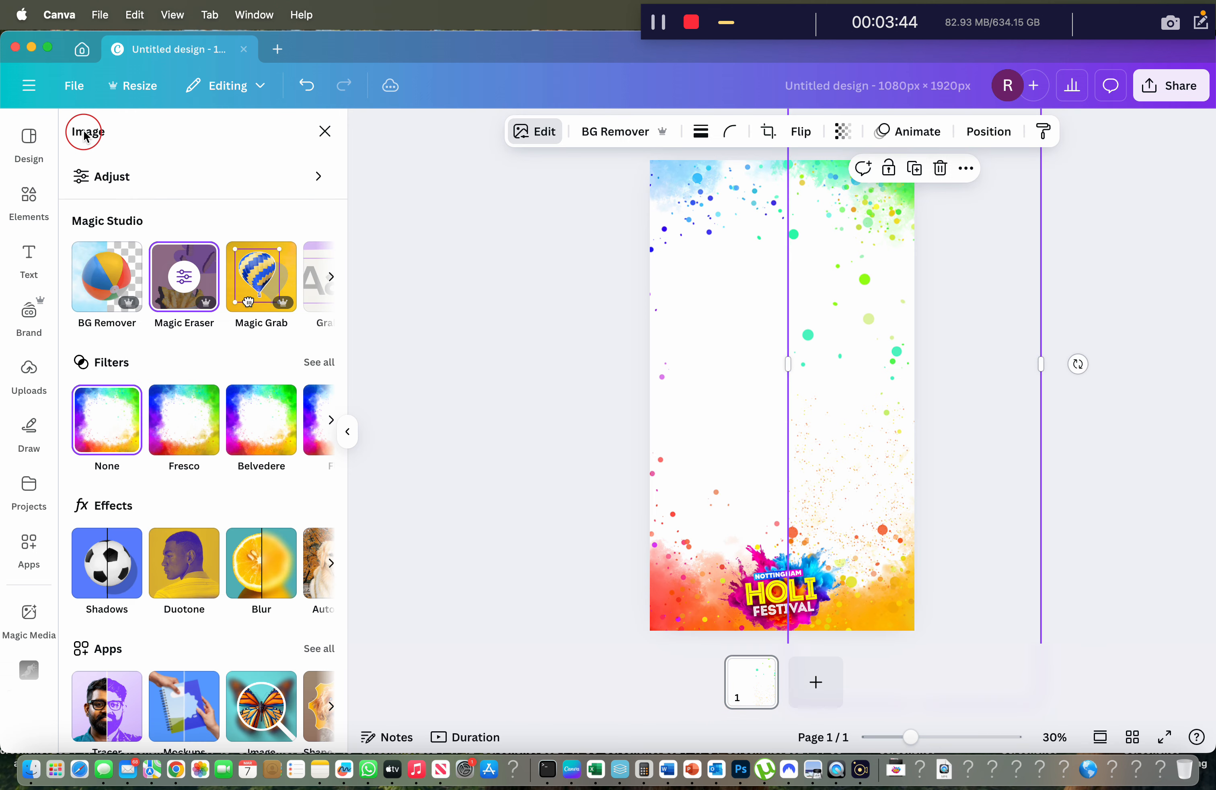
pyautogui.click(564, 538)
pyautogui.click(1105, 412)
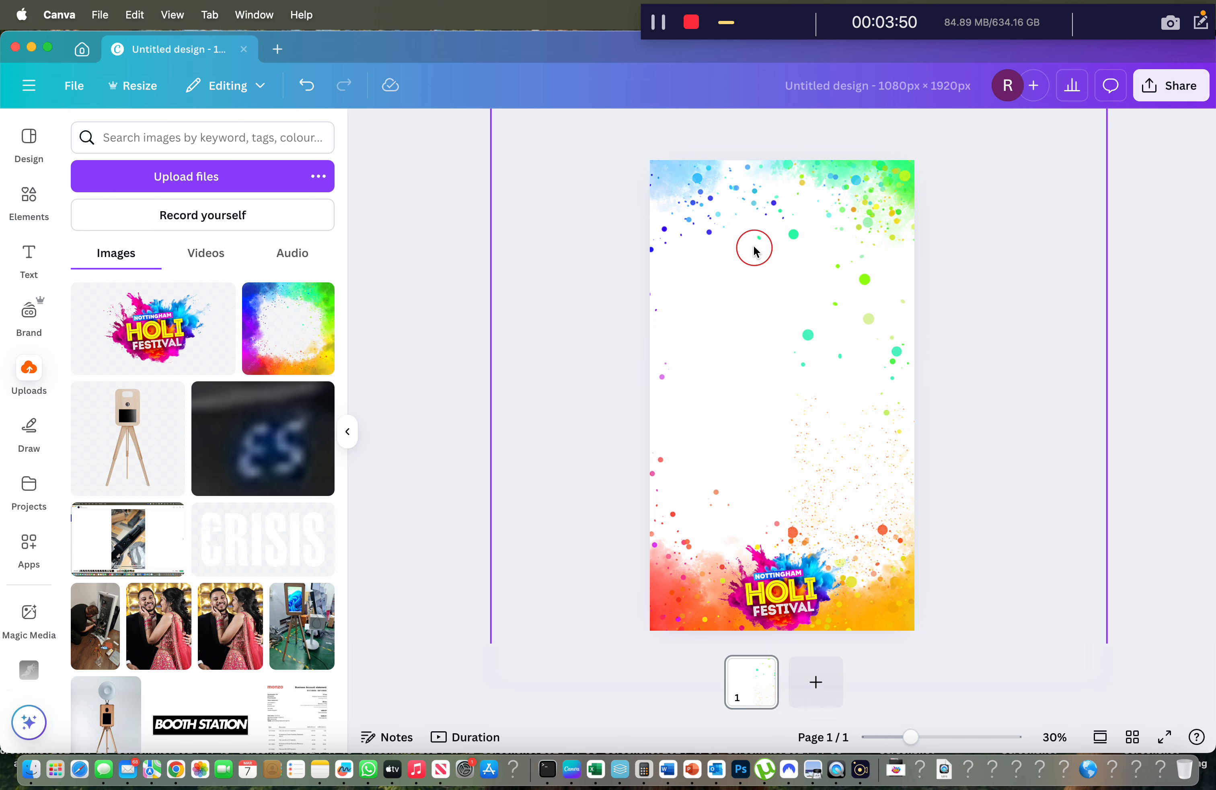
# Open Magic Eraser for the right-hand splash image and brush over the stray dots across the upper part of its clear centre
pyautogui.click(815, 321)
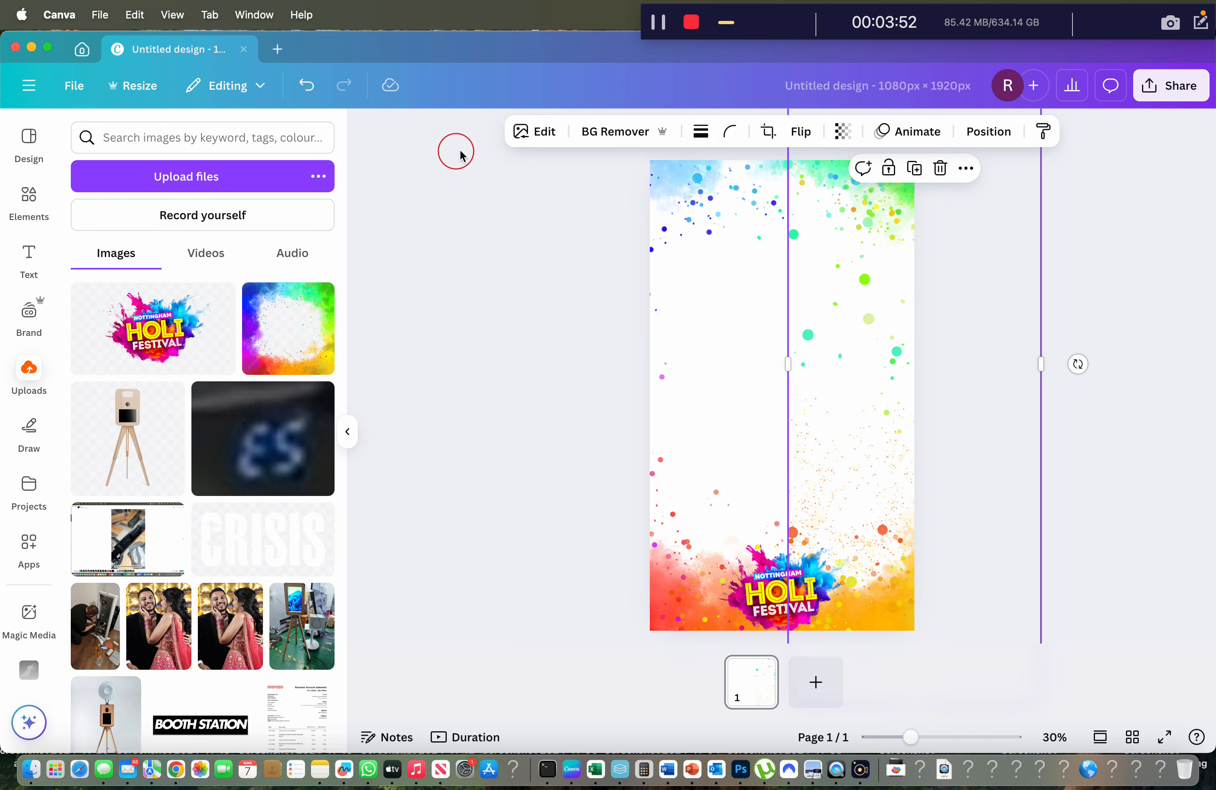
pyautogui.click(535, 132)
pyautogui.click(106, 277)
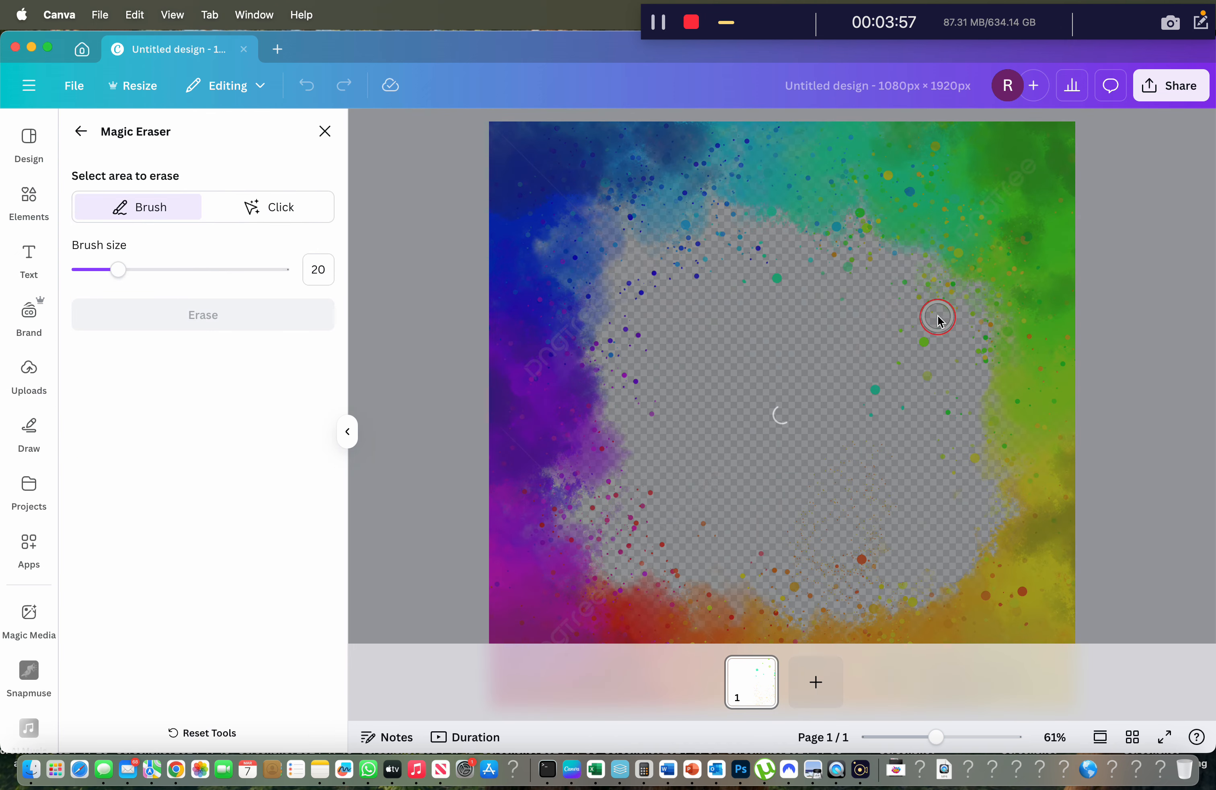
pyautogui.click(921, 326)
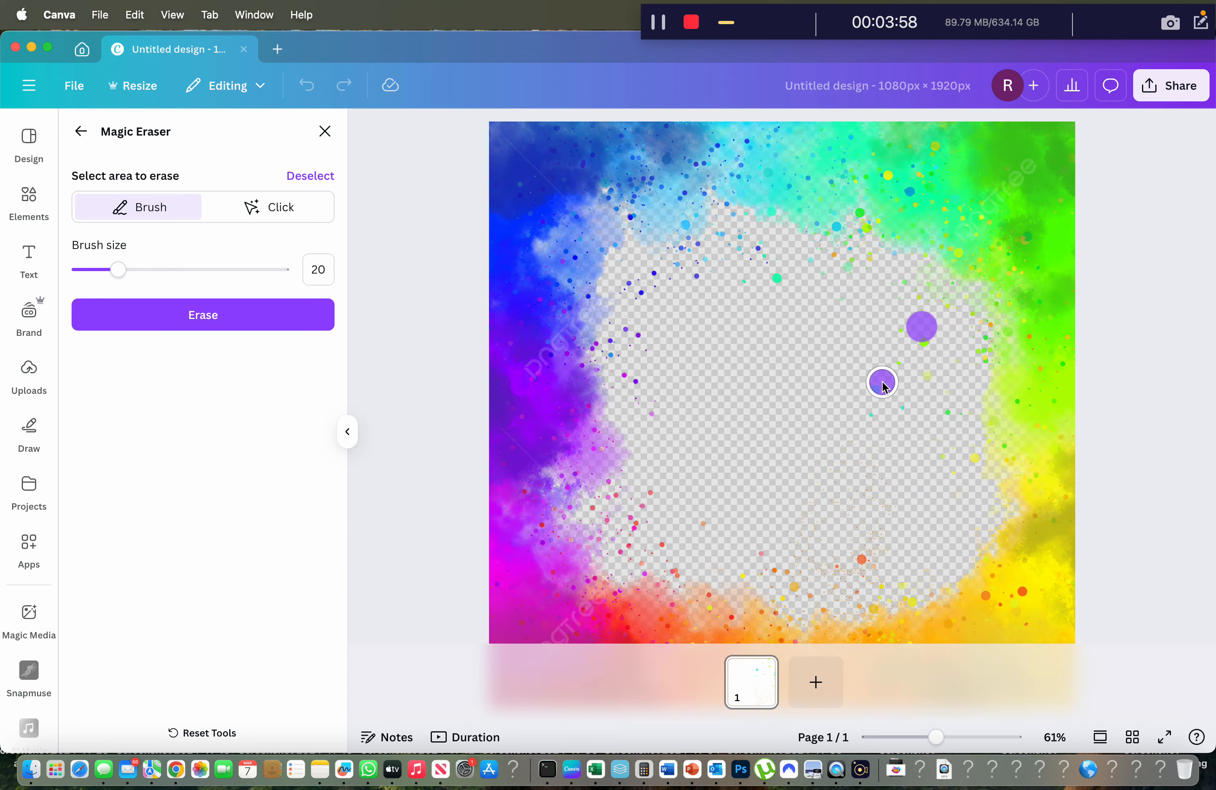
pyautogui.click(882, 383)
pyautogui.moveTo(950, 291)
pyautogui.mouseDown()
pyautogui.moveTo(783, 271)
pyautogui.moveTo(650, 280)
pyautogui.mouseUp()
pyautogui.click(835, 250)
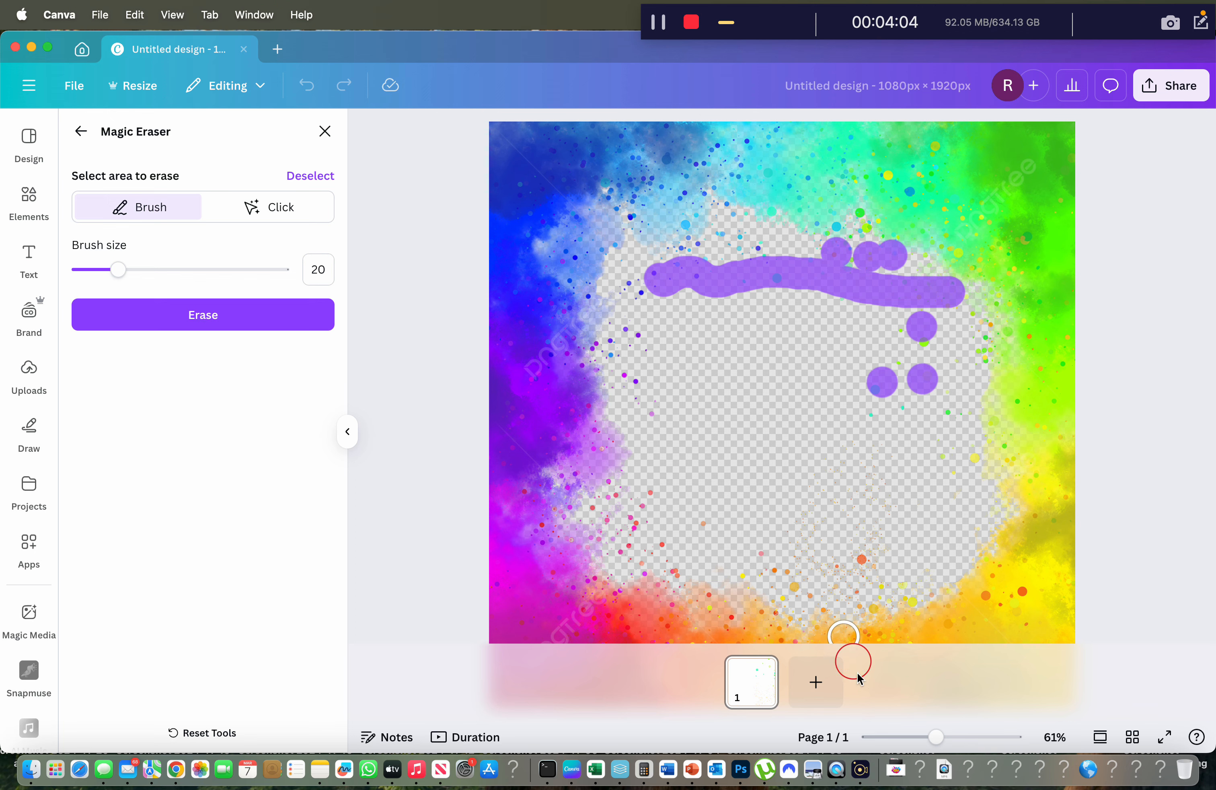
# Mark for erasing the specks along the lower edge, left side and upper-left rim of the splash image's clear centre
pyautogui.moveTo(936, 737)
pyautogui.mouseDown()
pyautogui.moveTo(955, 737)
pyautogui.moveTo(937, 737)
pyautogui.mouseUp()
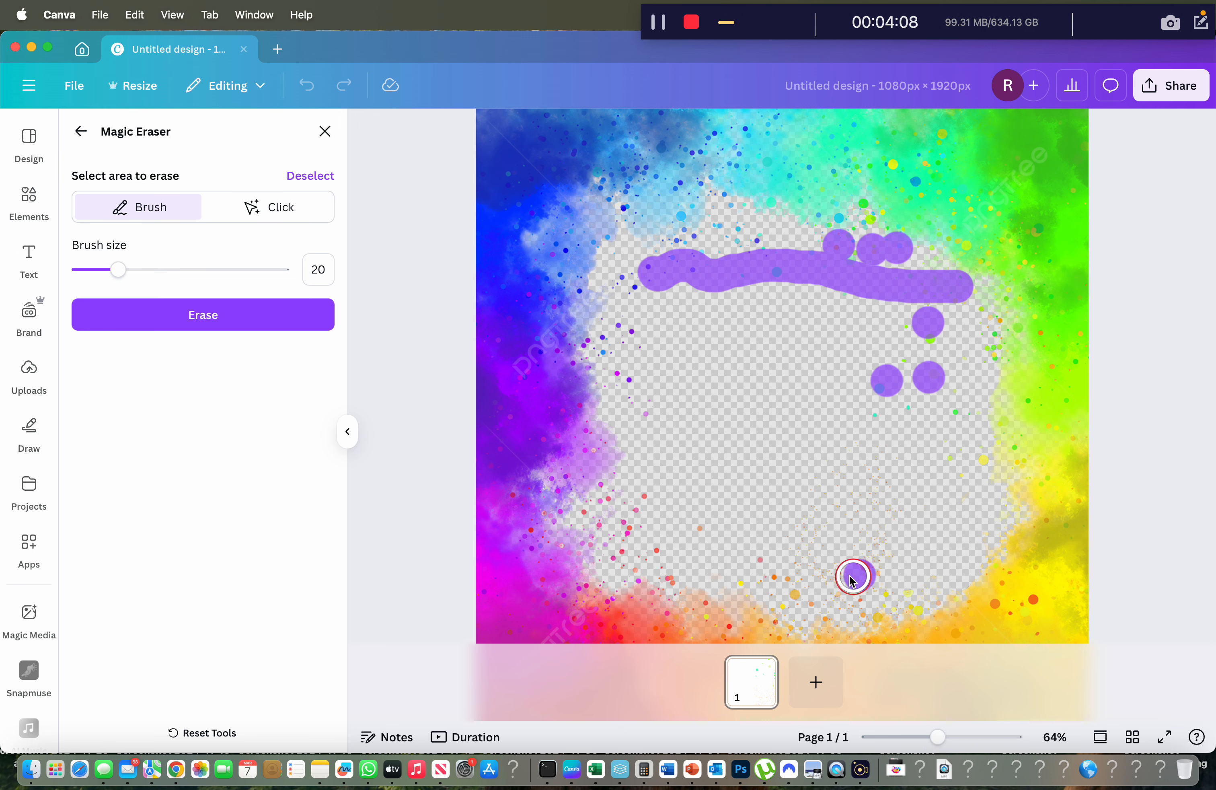
pyautogui.moveTo(764, 572)
pyautogui.mouseDown()
pyautogui.moveTo(817, 603)
pyautogui.moveTo(865, 575)
pyautogui.mouseUp()
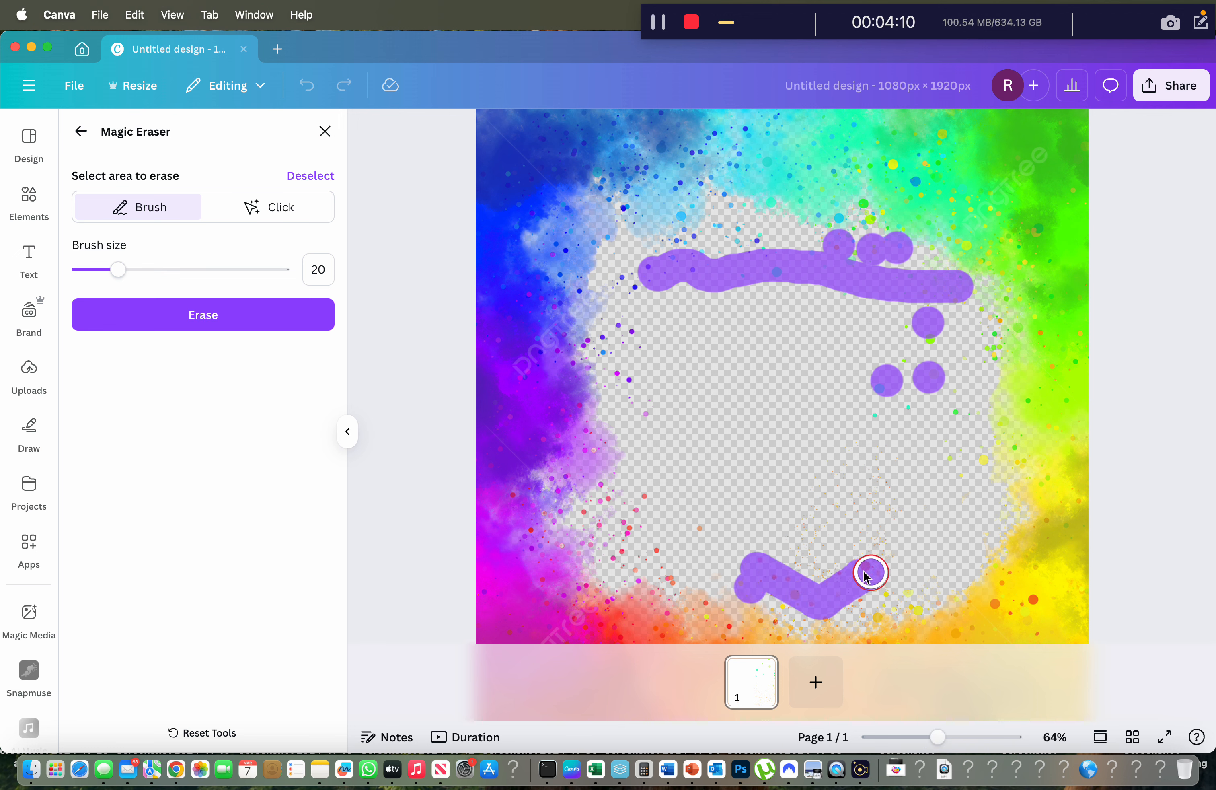
pyautogui.moveTo(621, 257)
pyautogui.mouseDown()
pyautogui.moveTo(641, 471)
pyautogui.moveTo(621, 558)
pyautogui.moveTo(718, 545)
pyautogui.moveTo(662, 567)
pyautogui.mouseUp()
pyautogui.click(749, 238)
pyautogui.click(725, 226)
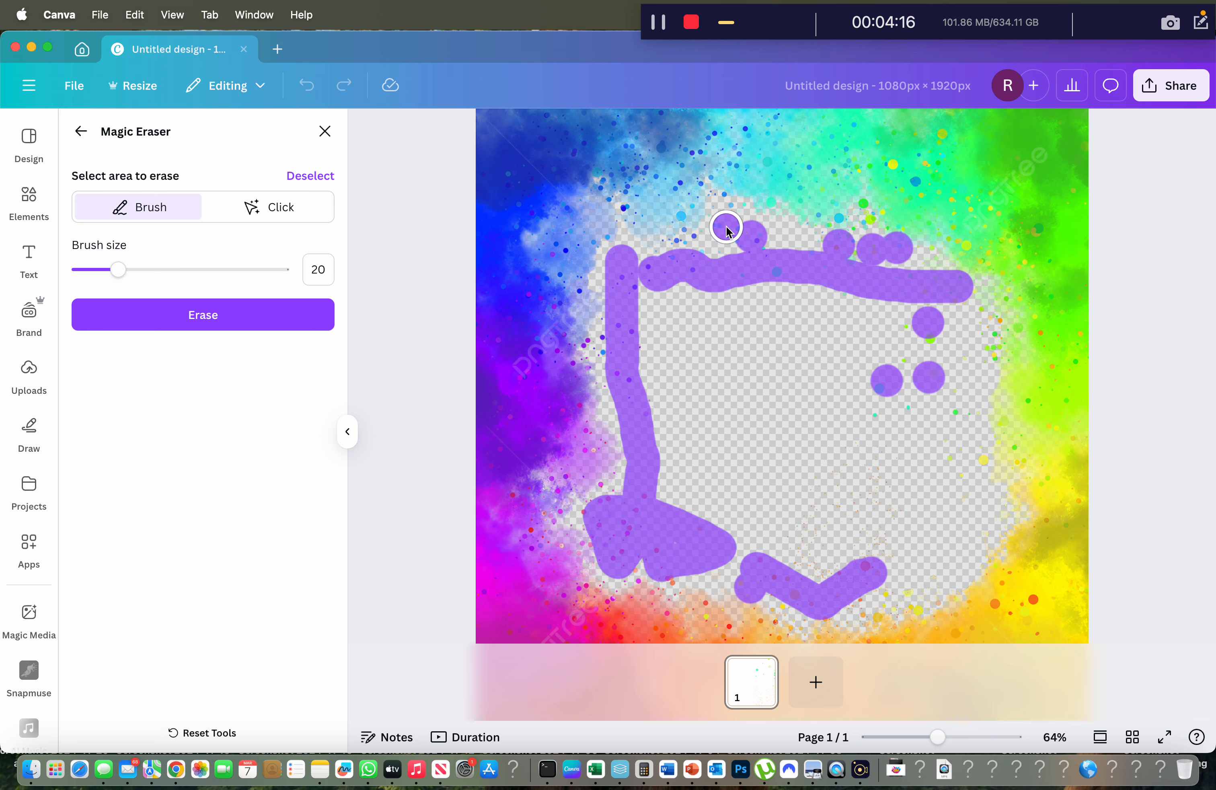
pyautogui.click(681, 239)
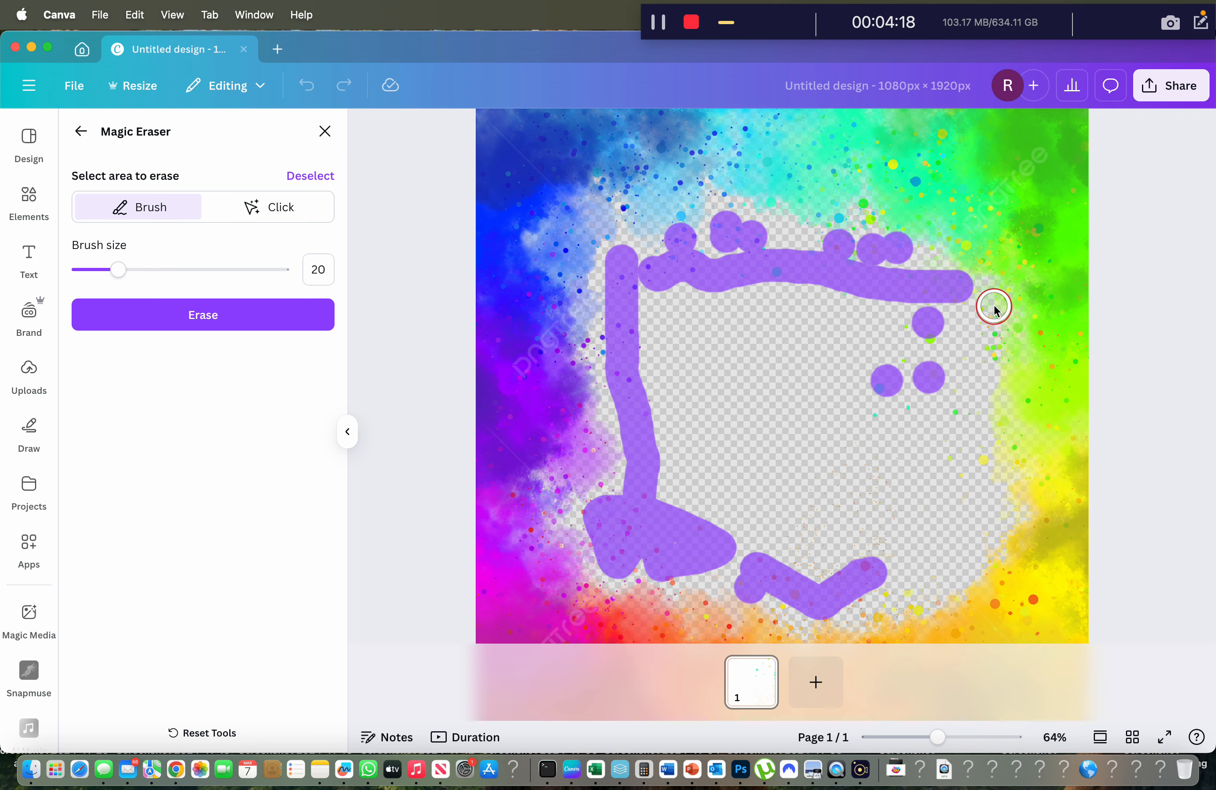
# Mark the remaining dots on the right side of the clear centre and erase all marked areas from the splash image
pyautogui.click(982, 334)
pyautogui.click(976, 460)
pyautogui.click(957, 412)
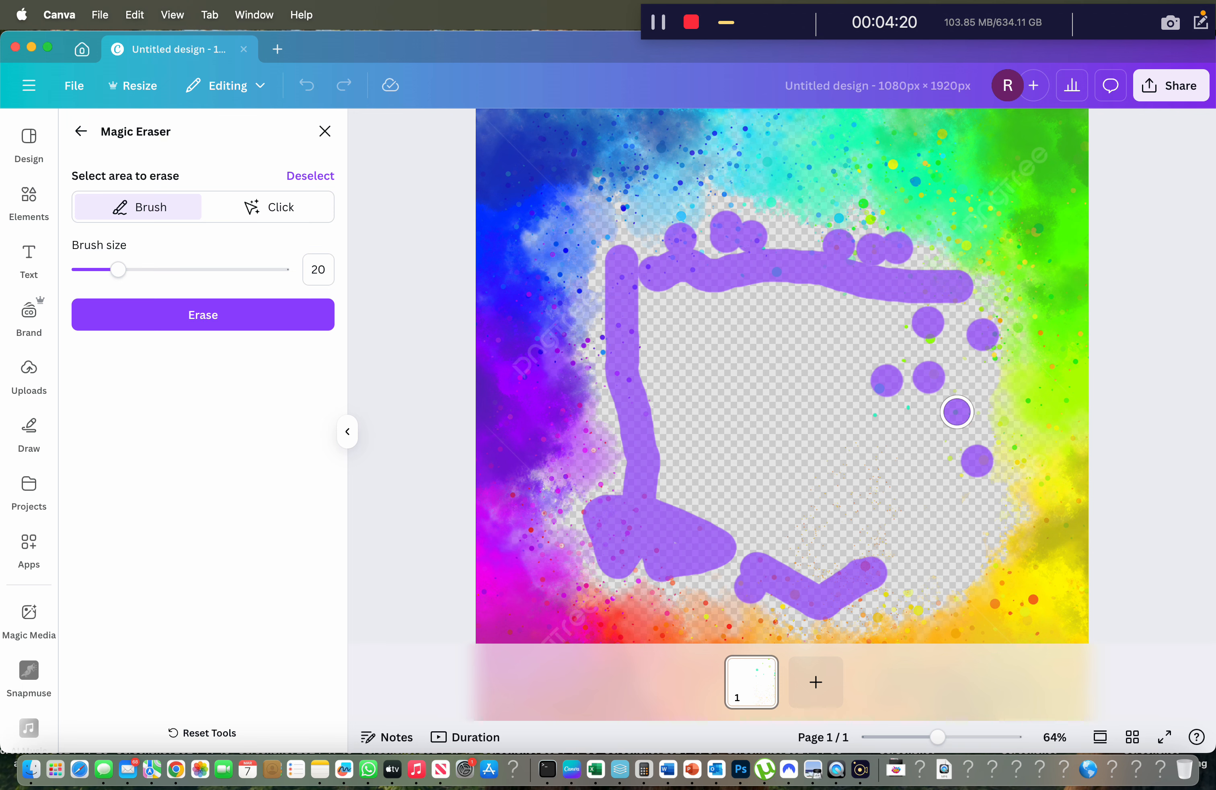
pyautogui.click(930, 343)
pyautogui.click(226, 313)
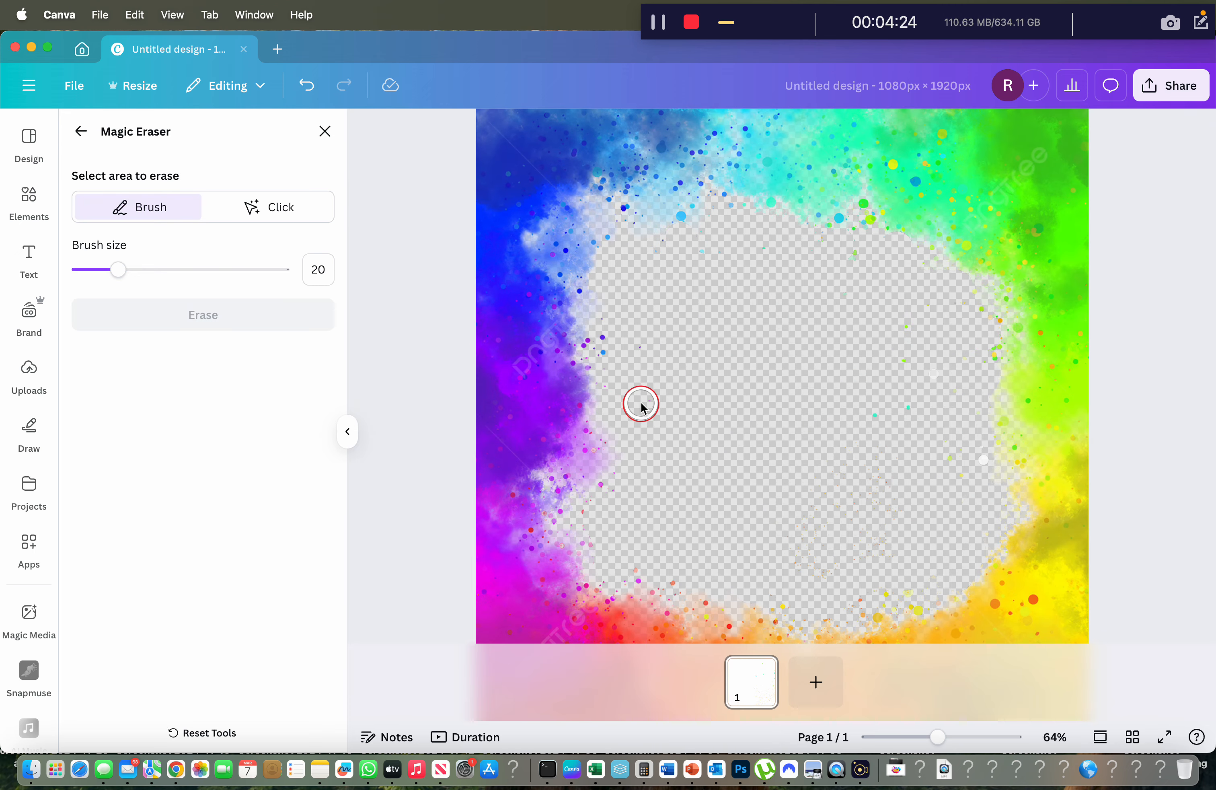
pyautogui.click(79, 134)
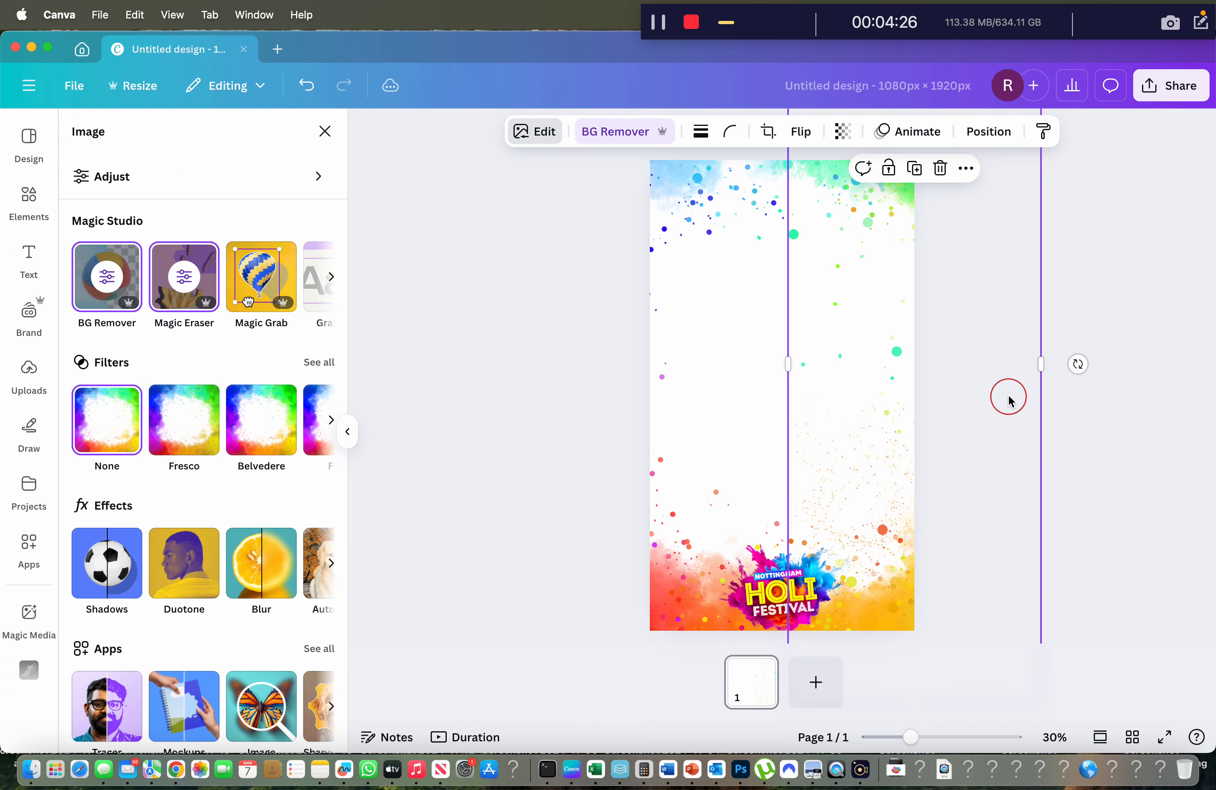
pyautogui.press('Escape')
pyautogui.click(1105, 403)
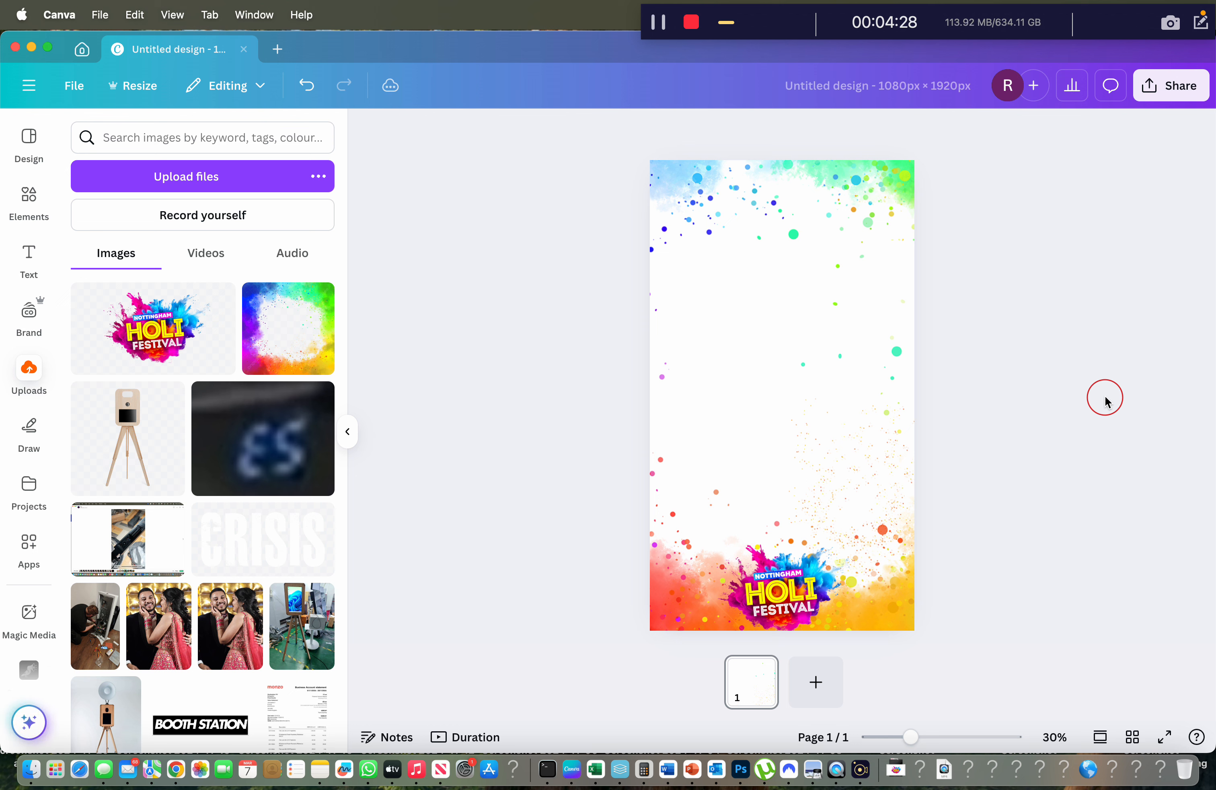
# Nudge the right-hand splash image slightly upward
pyautogui.click(917, 369)
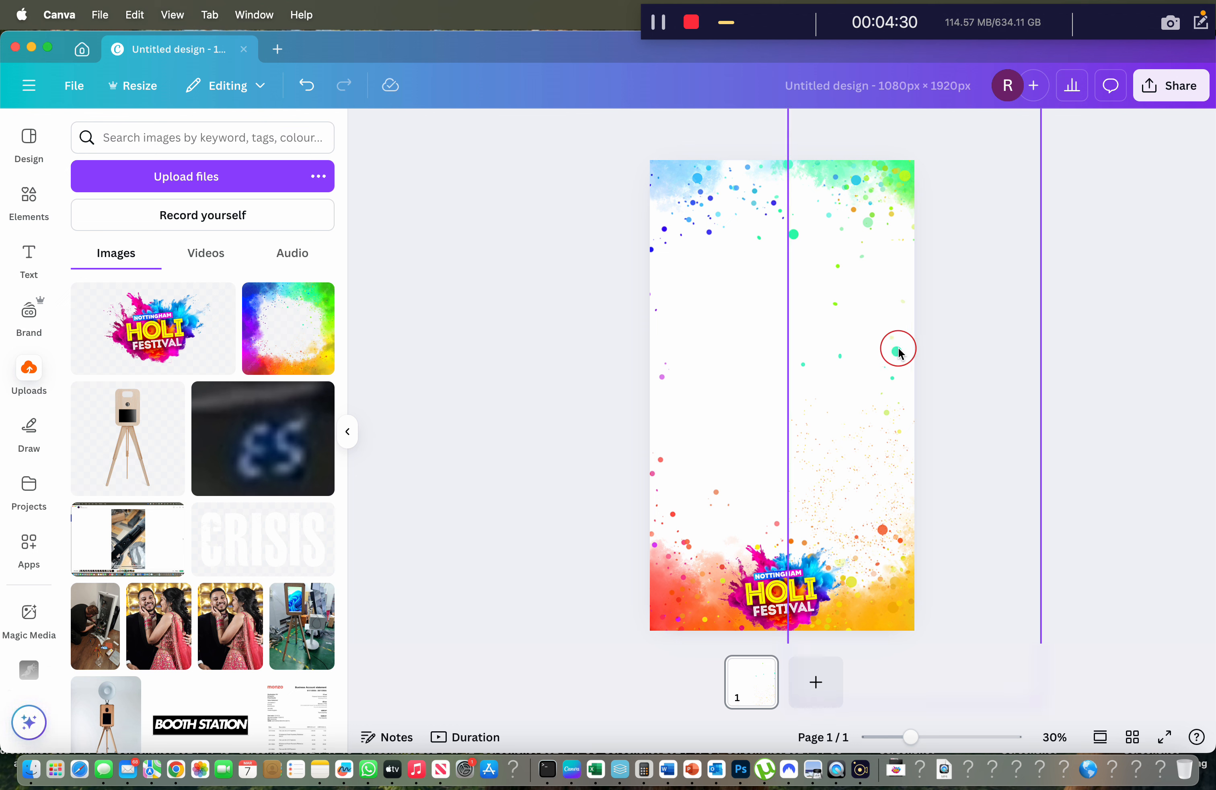
pyautogui.moveTo(914, 363)
pyautogui.mouseDown()
pyautogui.moveTo(914, 378)
pyautogui.moveTo(915, 361)
pyautogui.mouseUp()
pyautogui.click(482, 414)
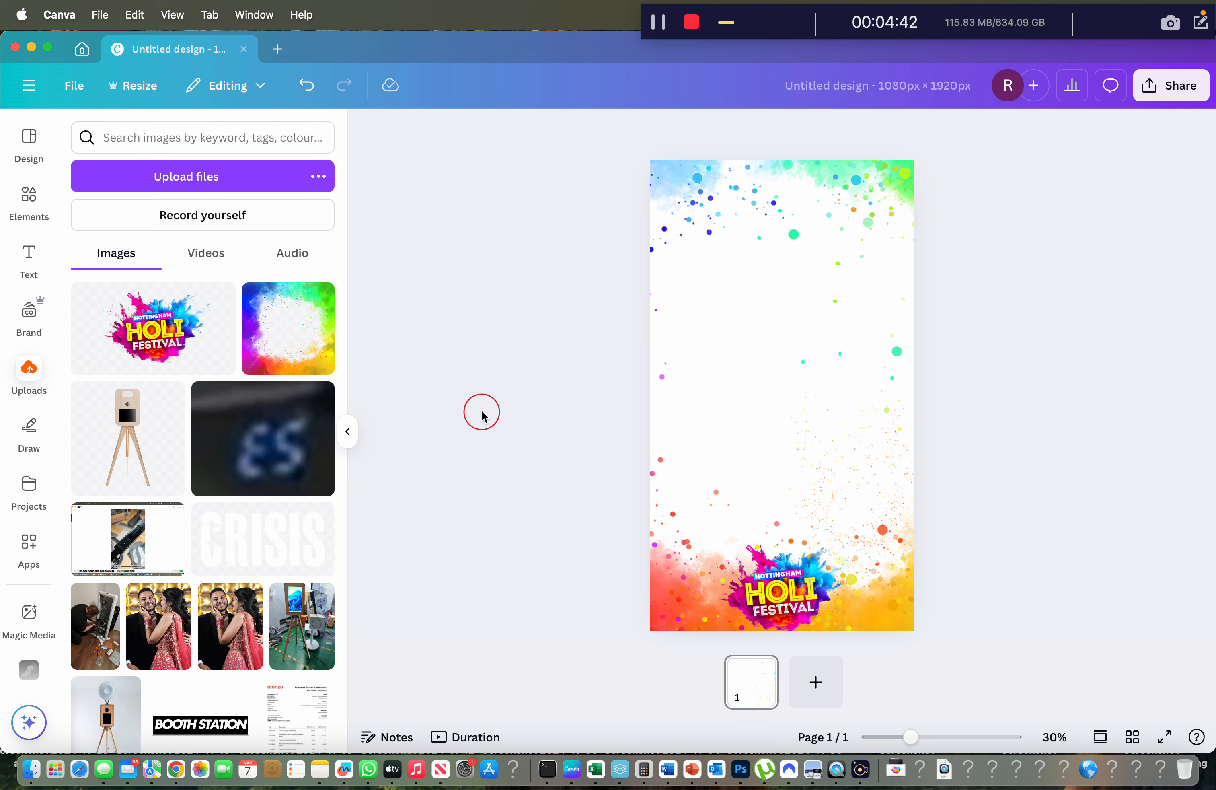
# Erase the stray splatter around the clear centre of the left-hand splash image with Magic Eraser, brush size 20
pyautogui.click(733, 416)
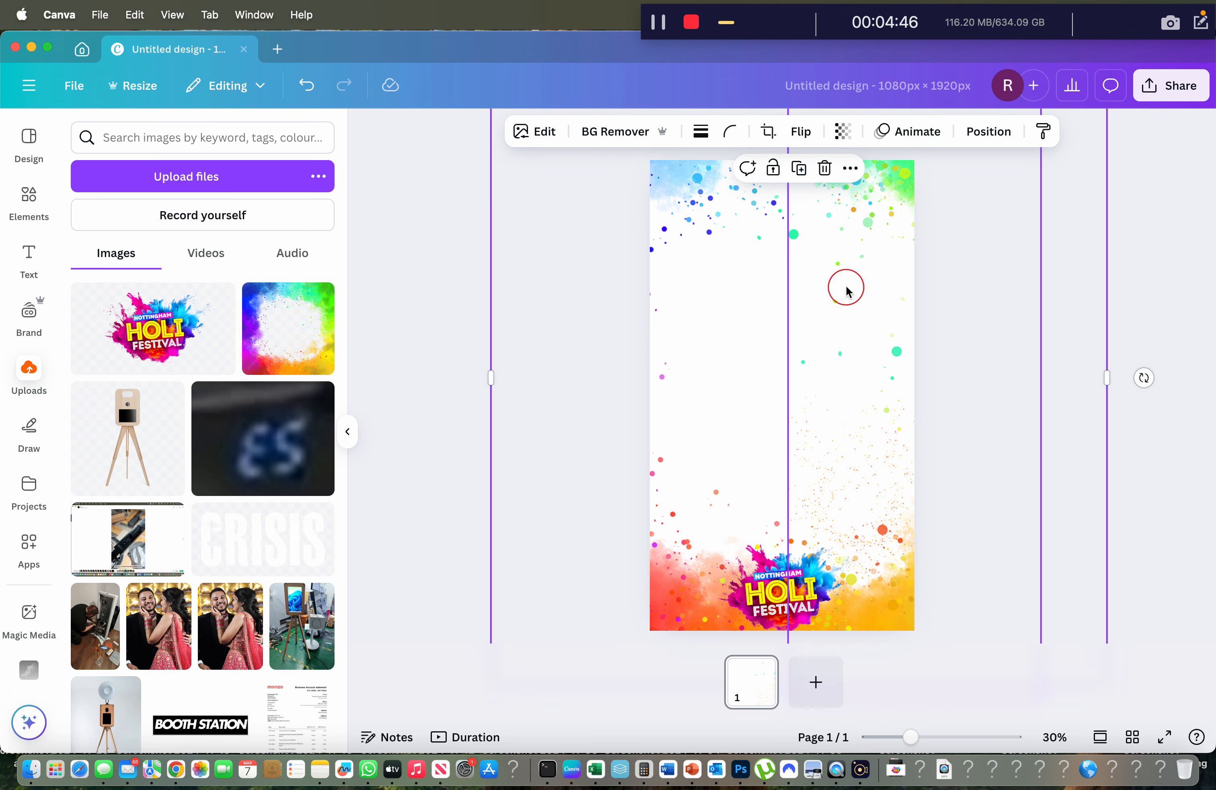
pyautogui.click(535, 131)
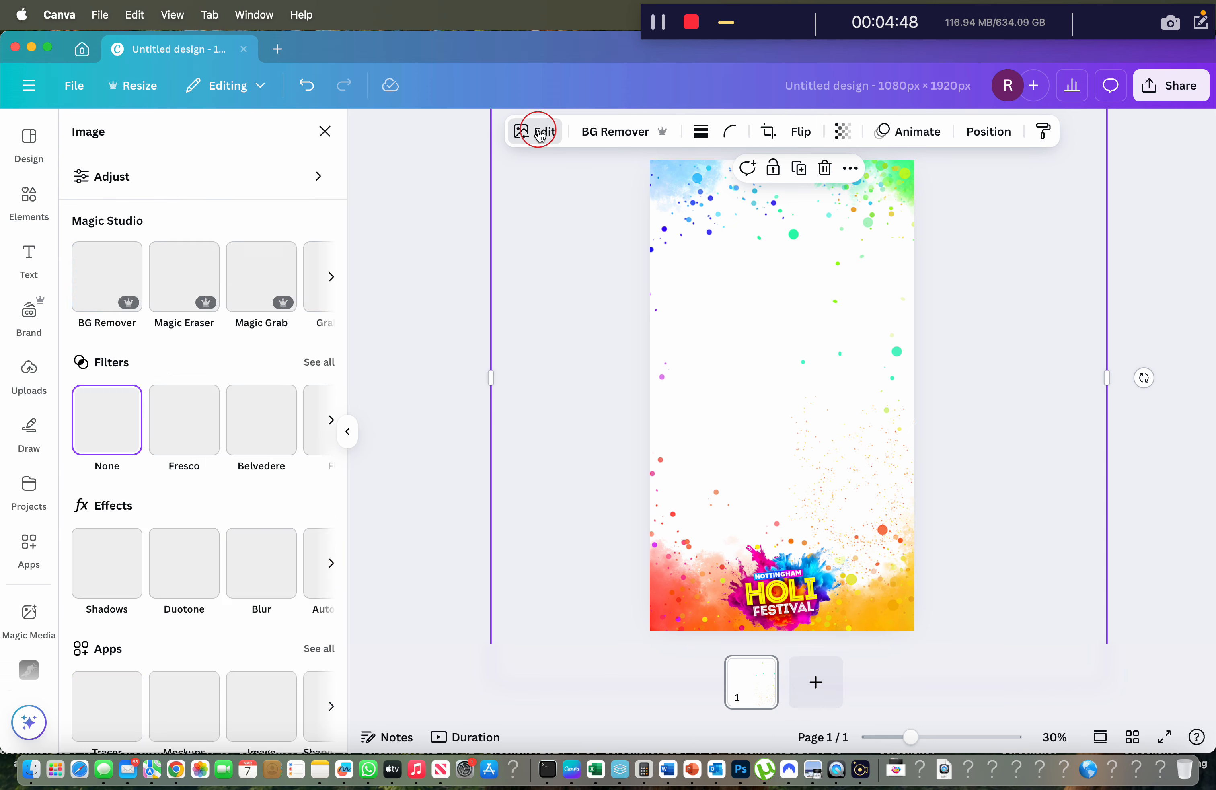
pyautogui.click(152, 293)
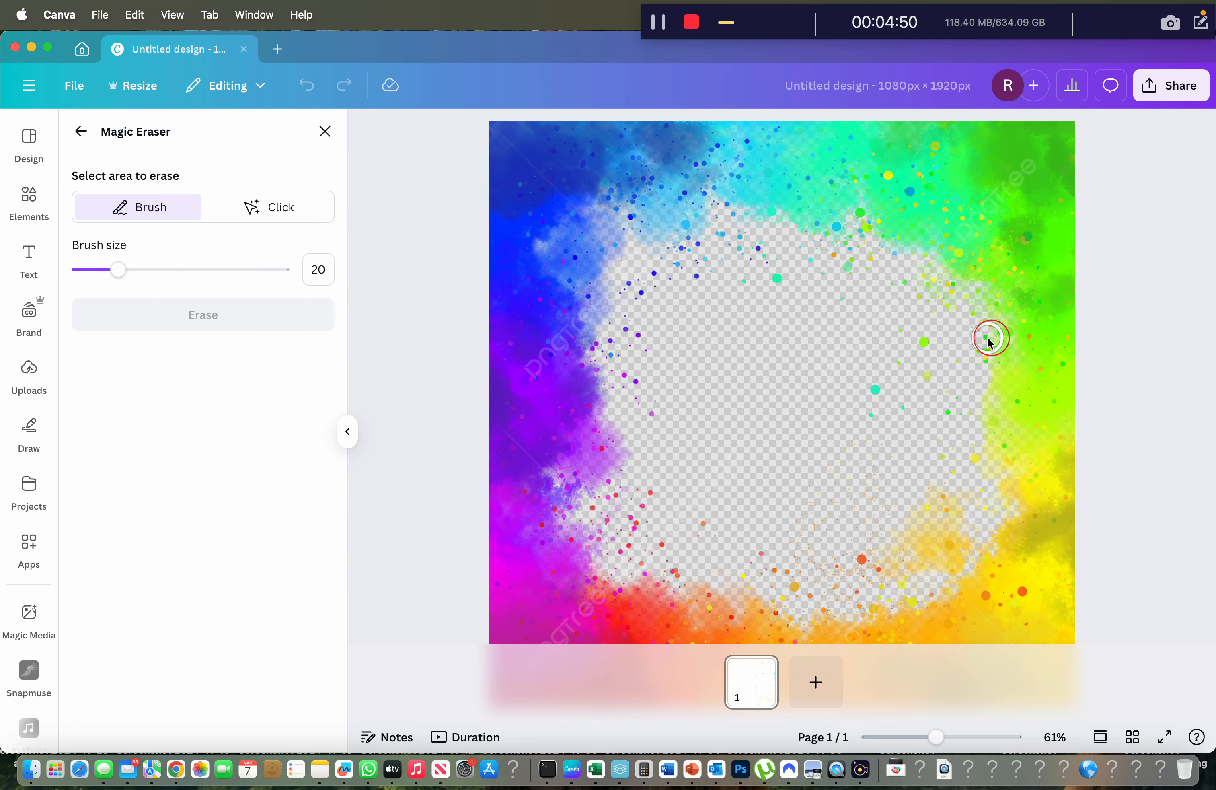
pyautogui.moveTo(875, 388)
pyautogui.mouseDown()
pyautogui.moveTo(952, 319)
pyautogui.moveTo(940, 415)
pyautogui.moveTo(932, 377)
pyautogui.moveTo(897, 435)
pyautogui.moveTo(864, 550)
pyautogui.moveTo(650, 571)
pyautogui.moveTo(643, 500)
pyautogui.moveTo(614, 528)
pyautogui.moveTo(658, 285)
pyautogui.moveTo(753, 277)
pyautogui.mouseUp()
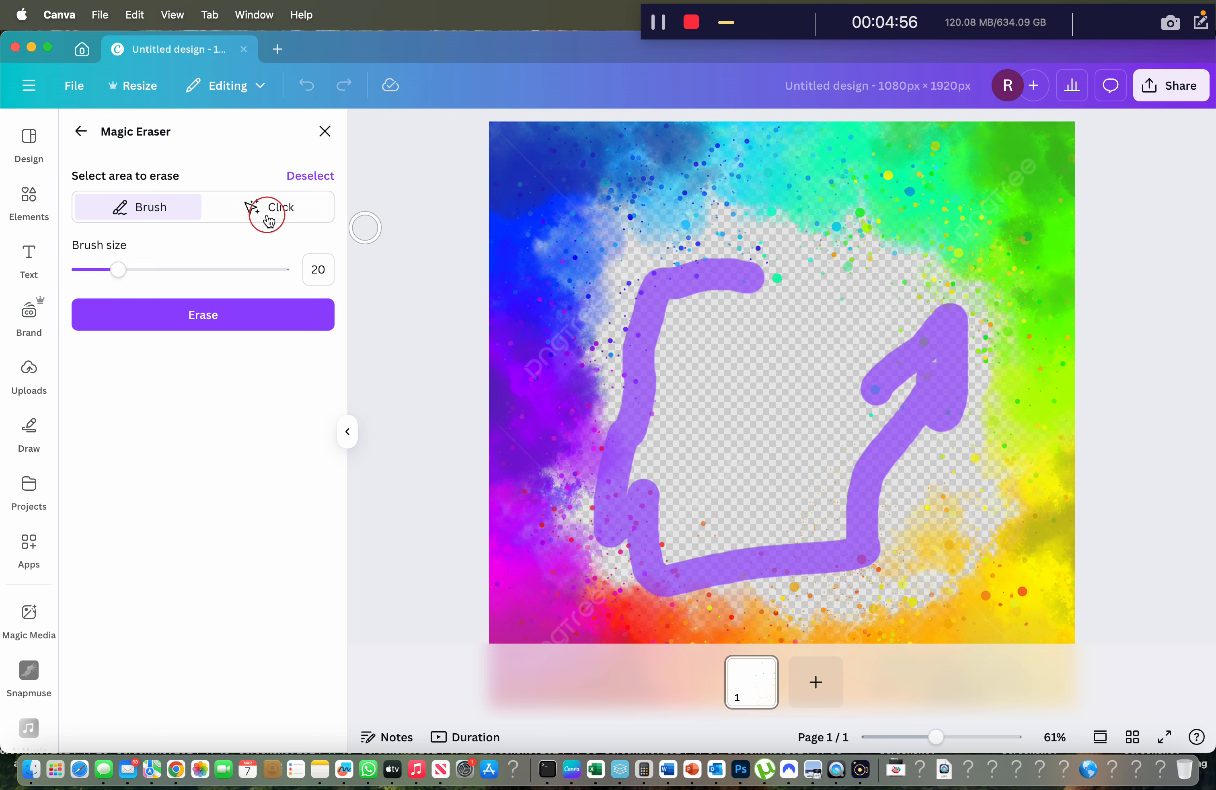
pyautogui.click(238, 316)
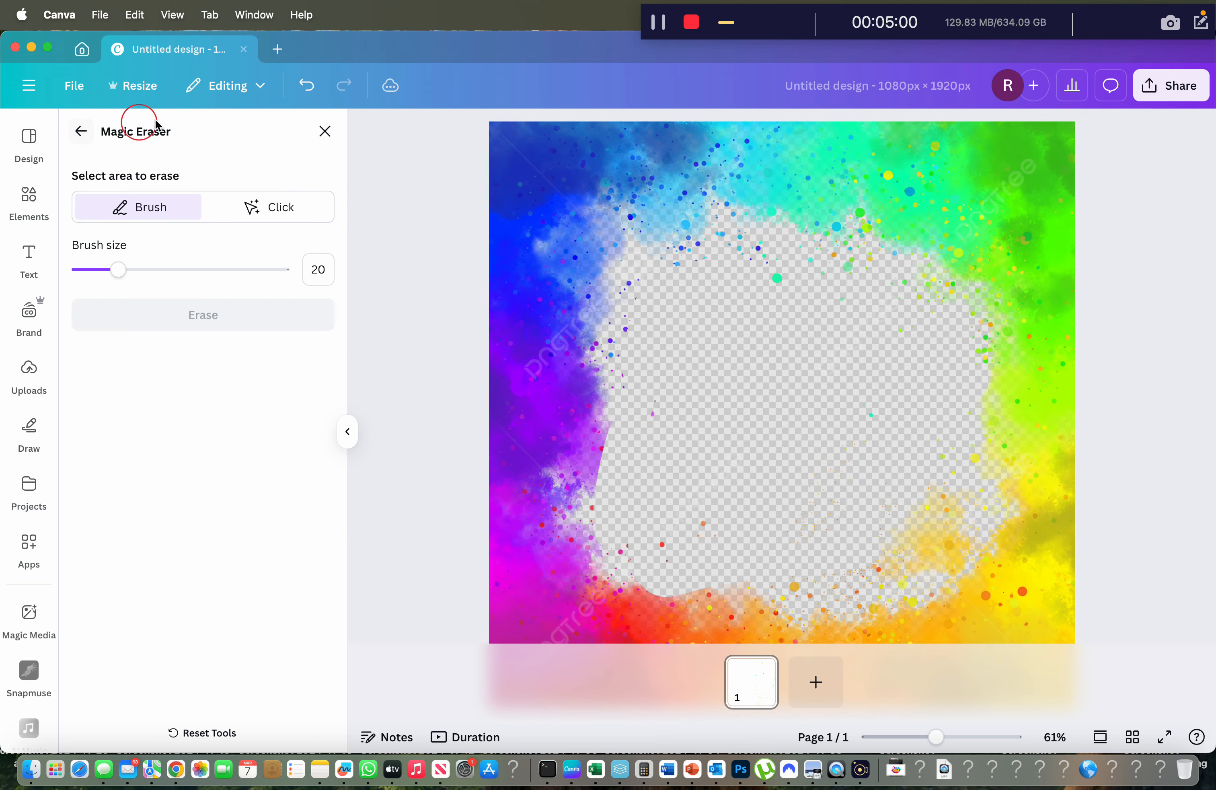
pyautogui.click(325, 131)
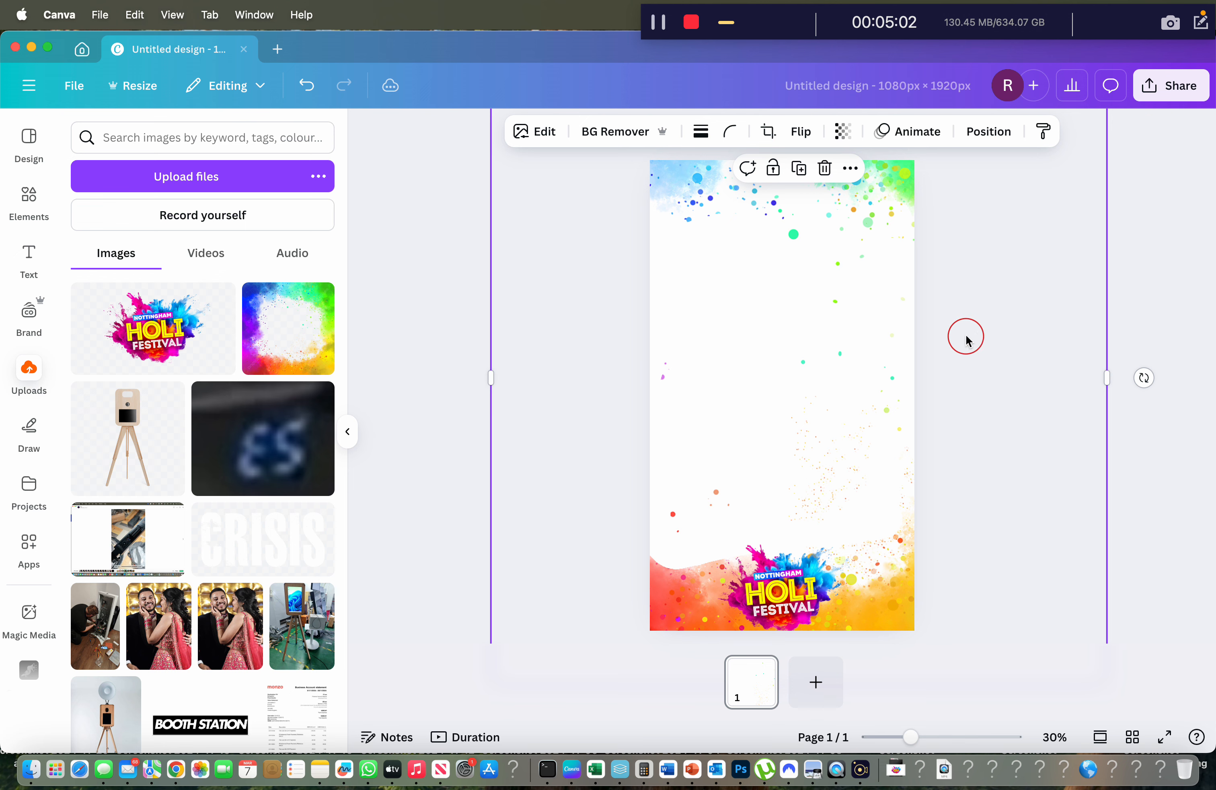
pyautogui.click(1135, 305)
# Nudge the left-hand splash image slightly up and to the right
pyautogui.click(866, 266)
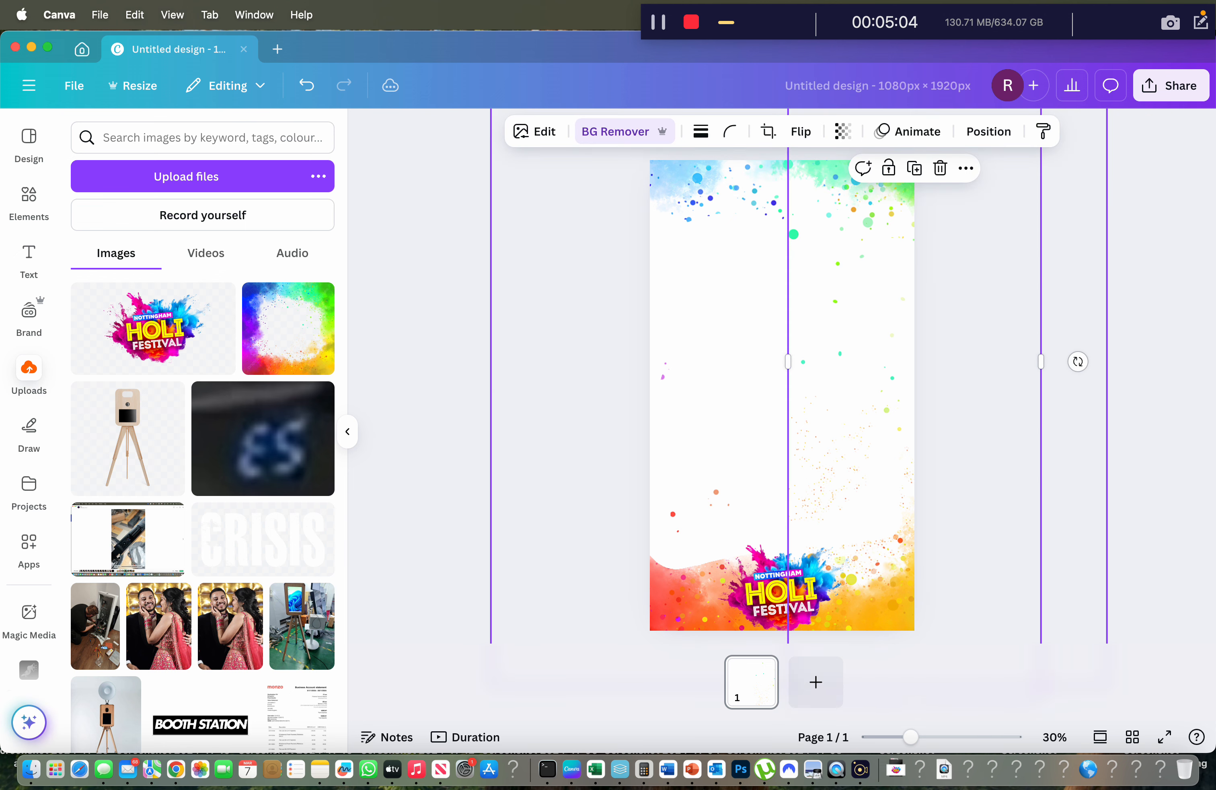
pyautogui.click(733, 231)
pyautogui.moveTo(896, 266)
pyautogui.mouseDown()
pyautogui.moveTo(897, 282)
pyautogui.moveTo(895, 263)
pyautogui.mouseUp()
pyautogui.click(416, 367)
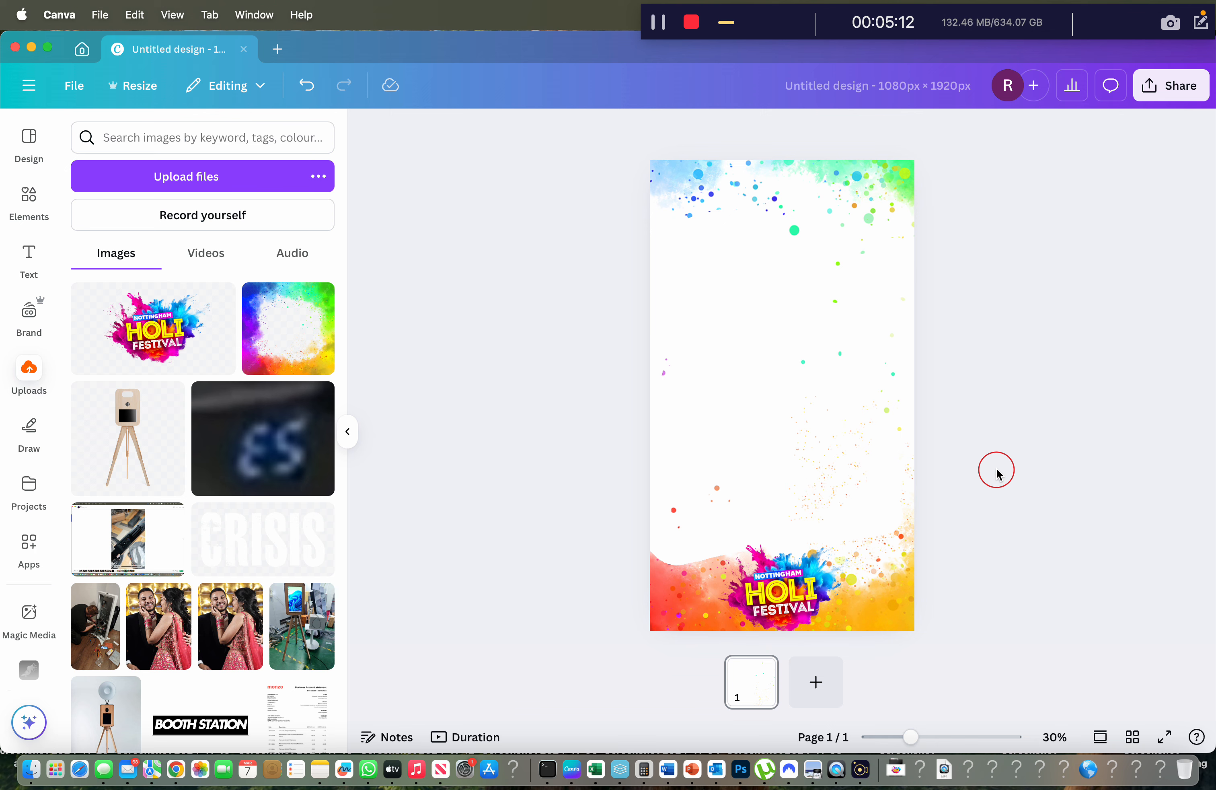
# Show the page's layers and select the full splash image that lies beneath the cropped half
pyautogui.click(689, 385)
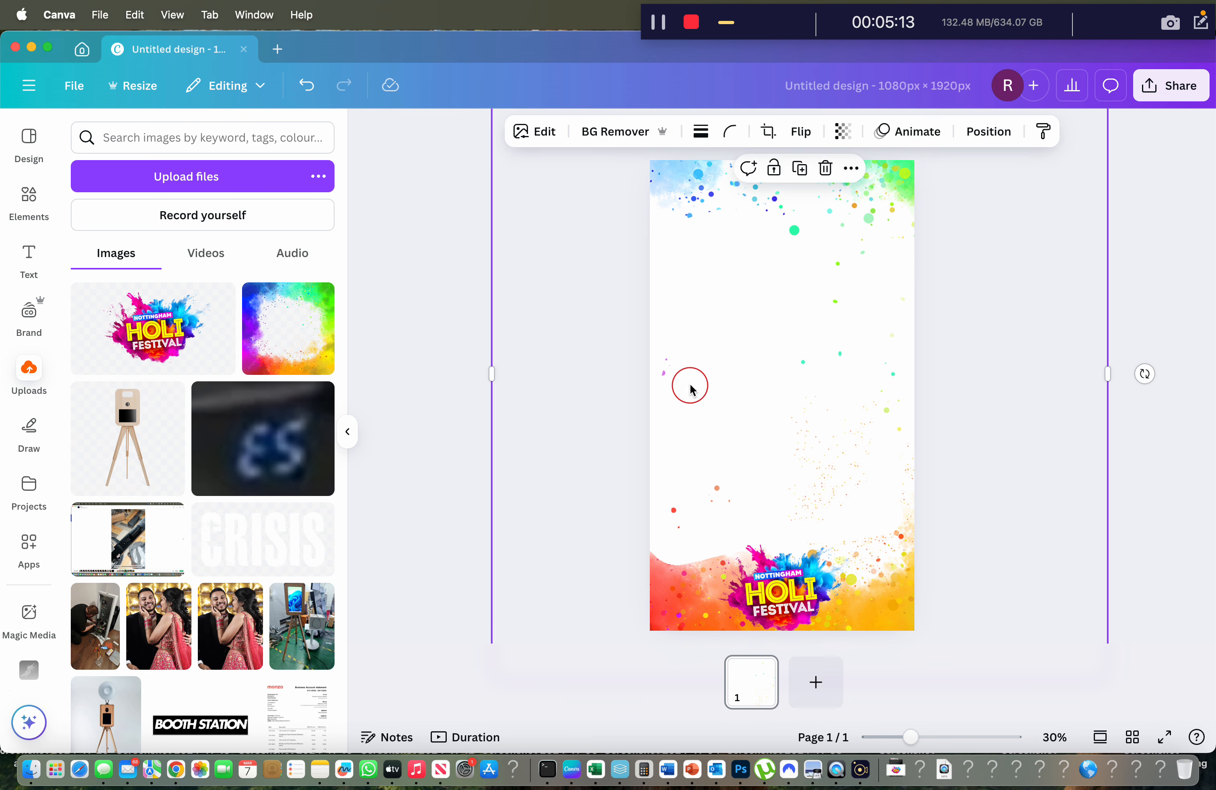
pyautogui.rightClick(682, 408)
pyautogui.moveTo(795, 407)
pyautogui.click(987, 551)
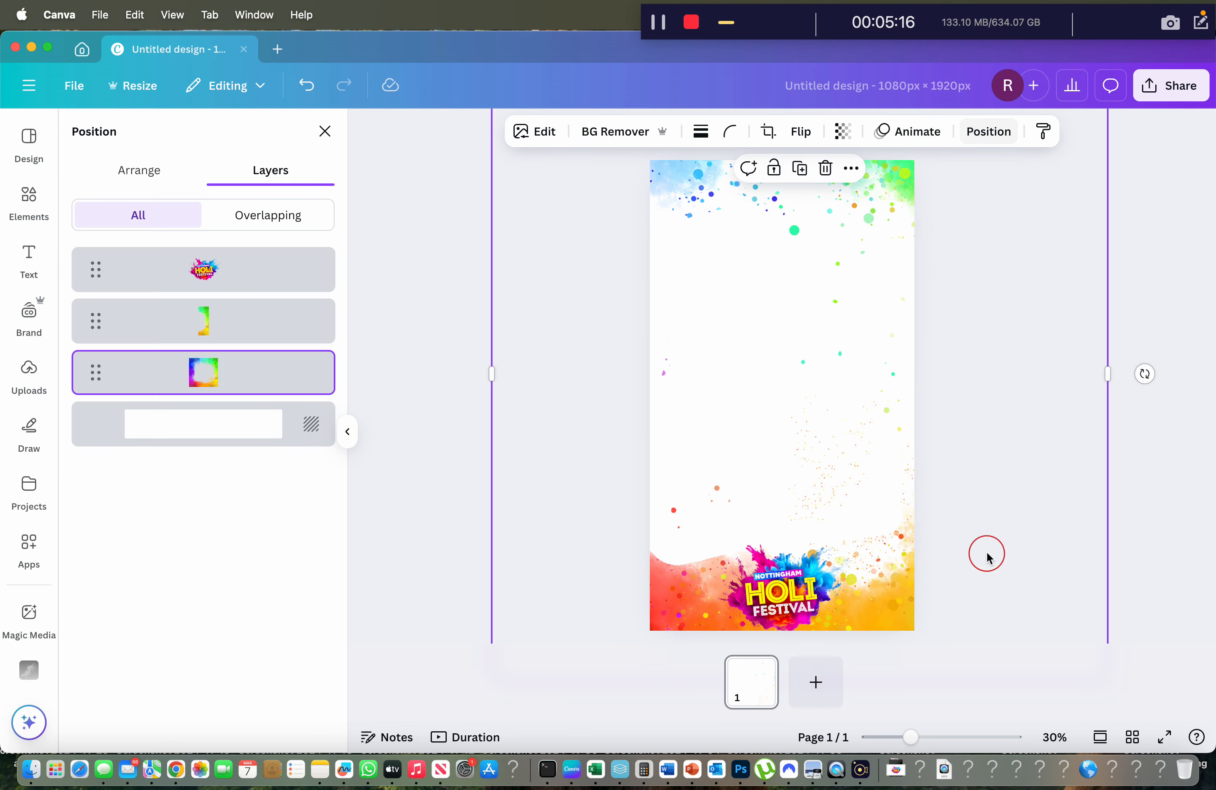
pyautogui.click(204, 323)
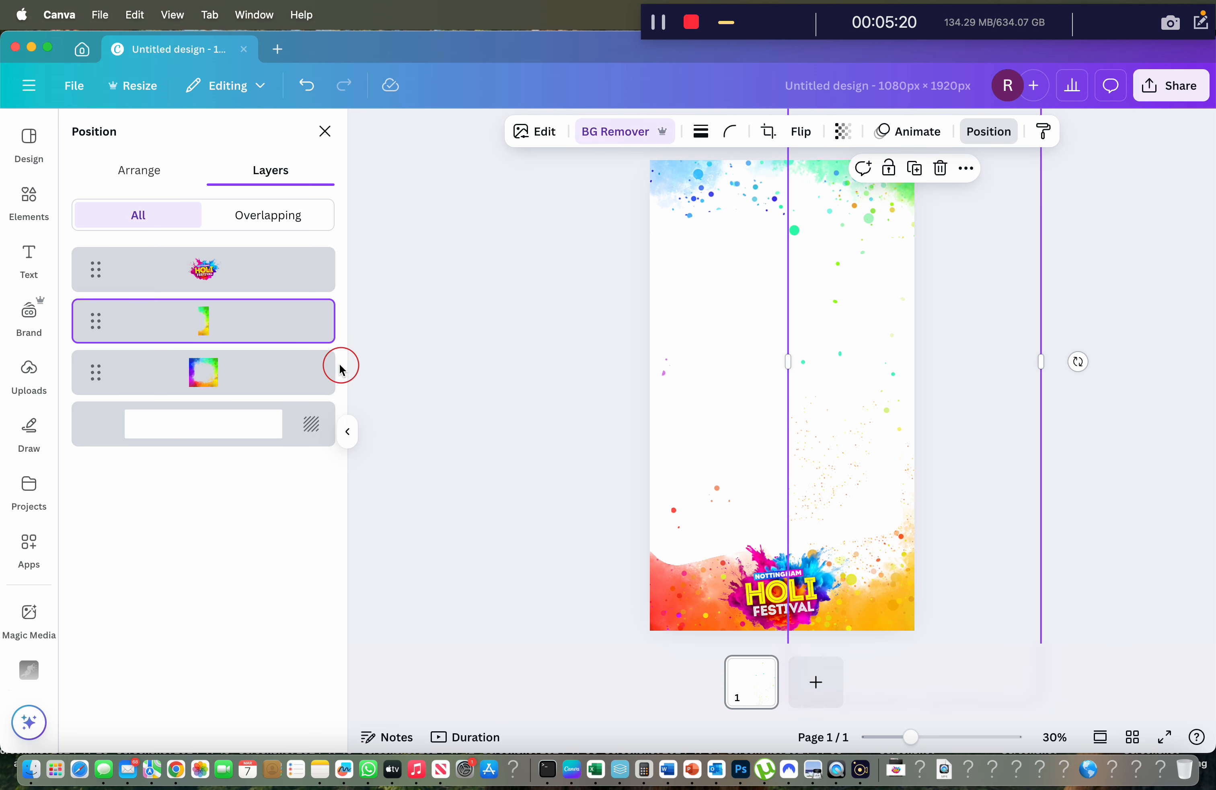
pyautogui.click(272, 380)
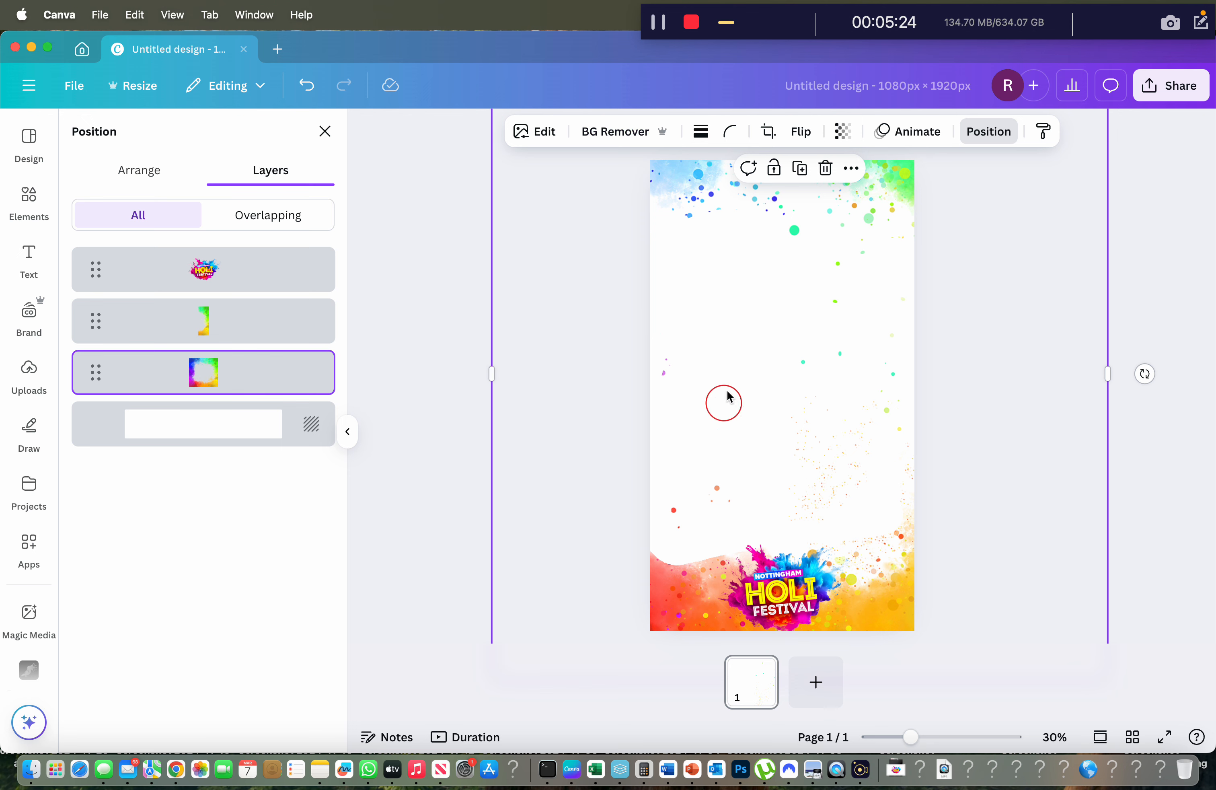
# Erase the leftover red dots at the lower left of the full splash image's clear centre with Magic Eraser
pyautogui.click(535, 131)
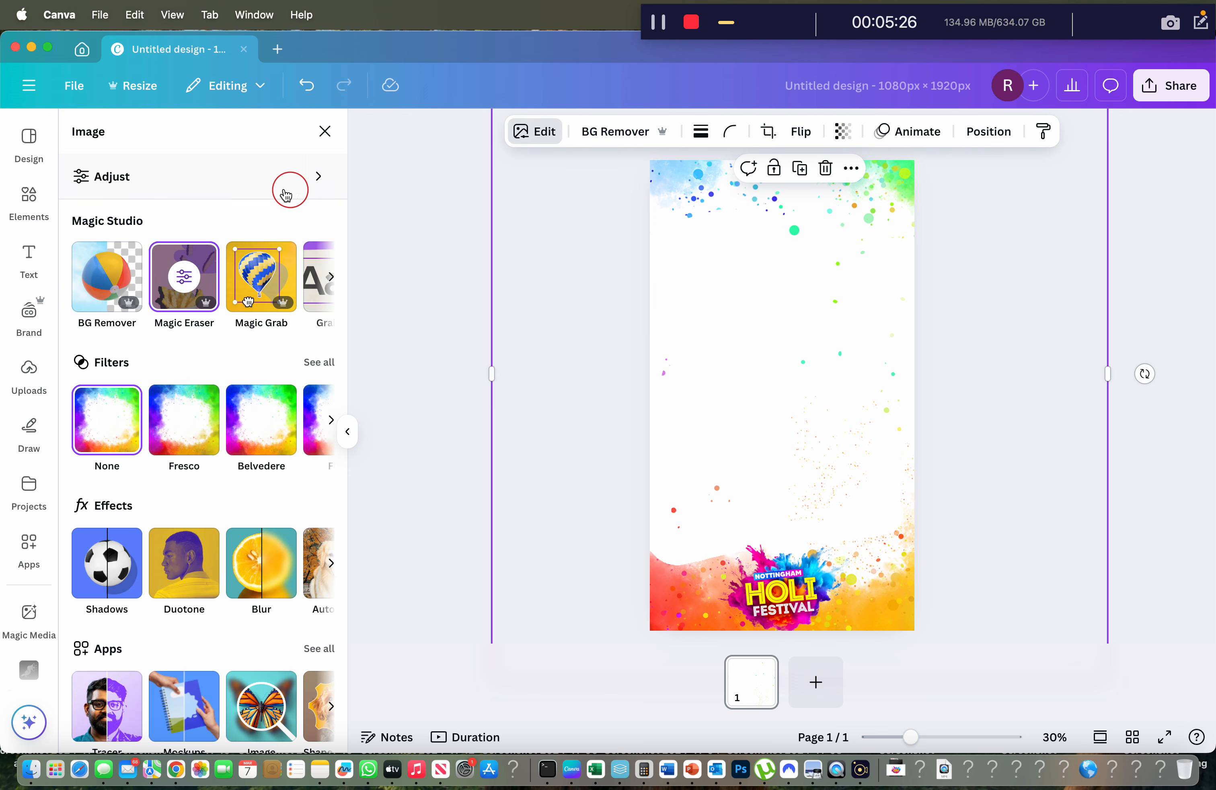
pyautogui.click(174, 287)
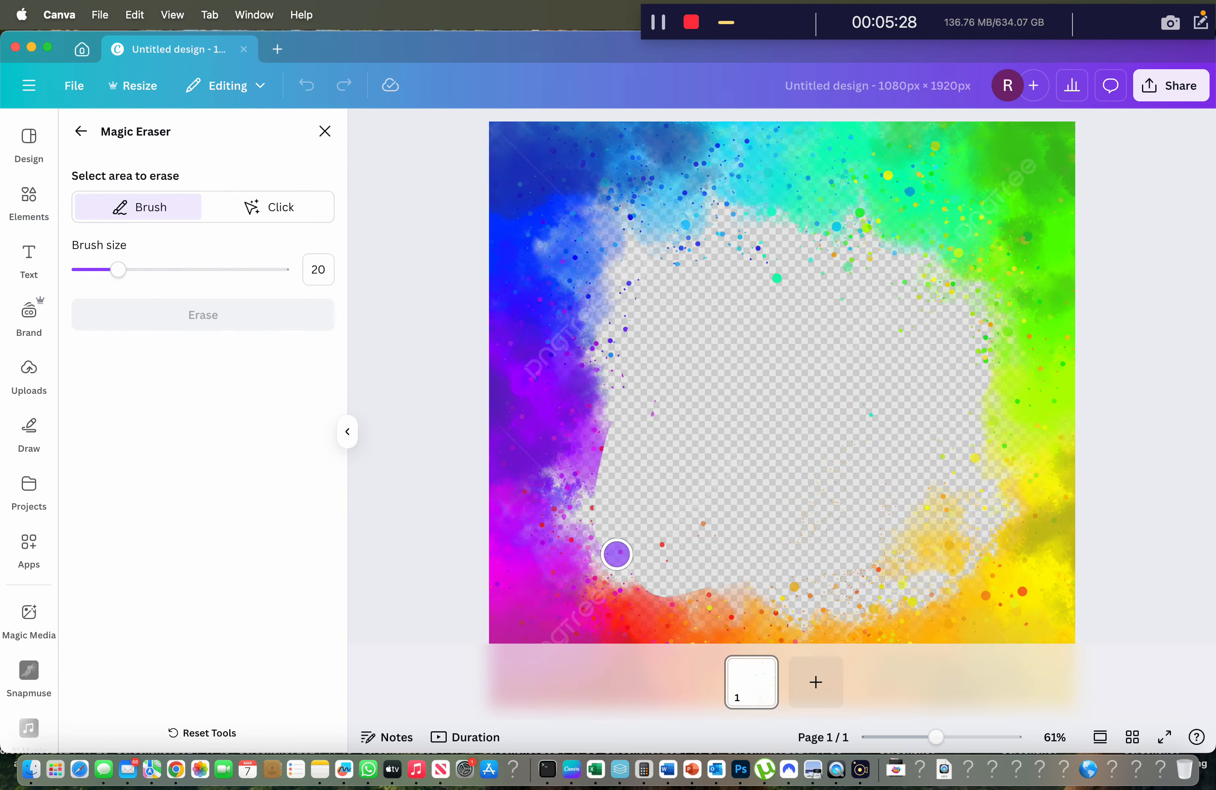
pyautogui.moveTo(616, 553); pyautogui.dragTo(705, 519)
pyautogui.click(602, 509)
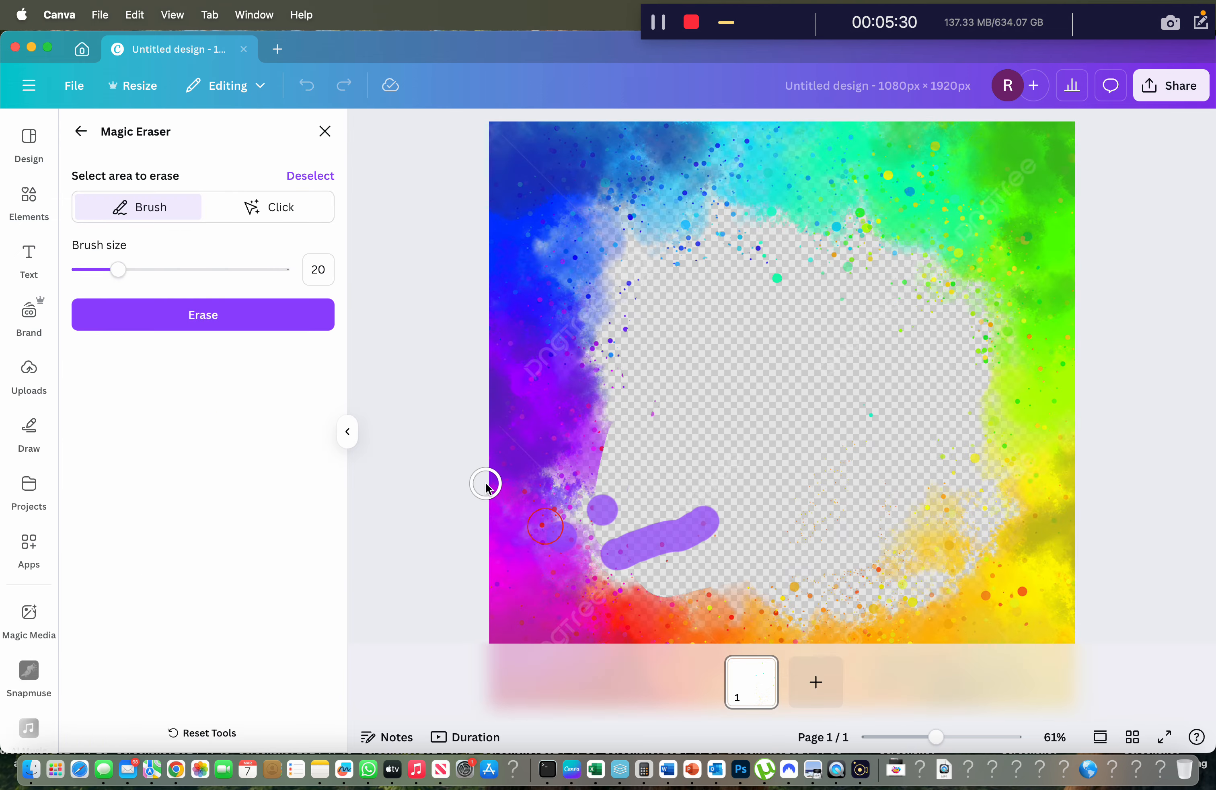
pyautogui.click(187, 313)
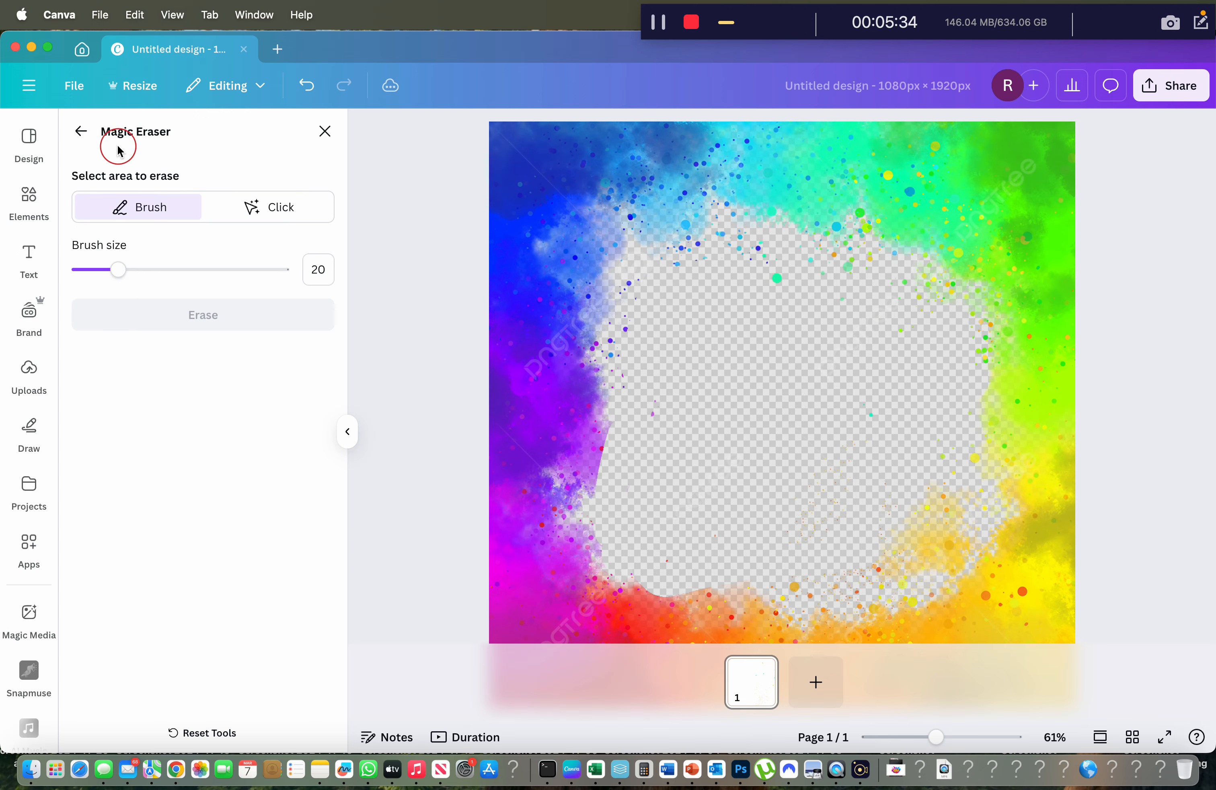
pyautogui.click(78, 132)
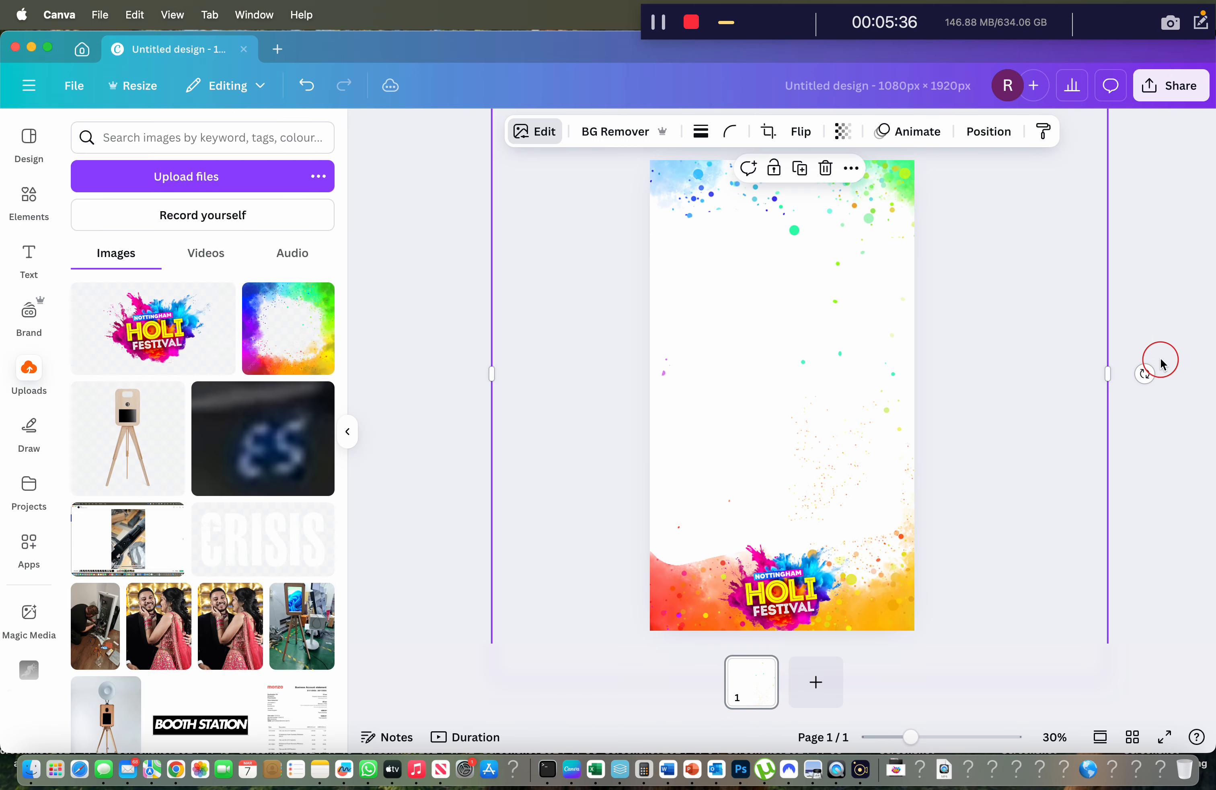
pyautogui.click(888, 231)
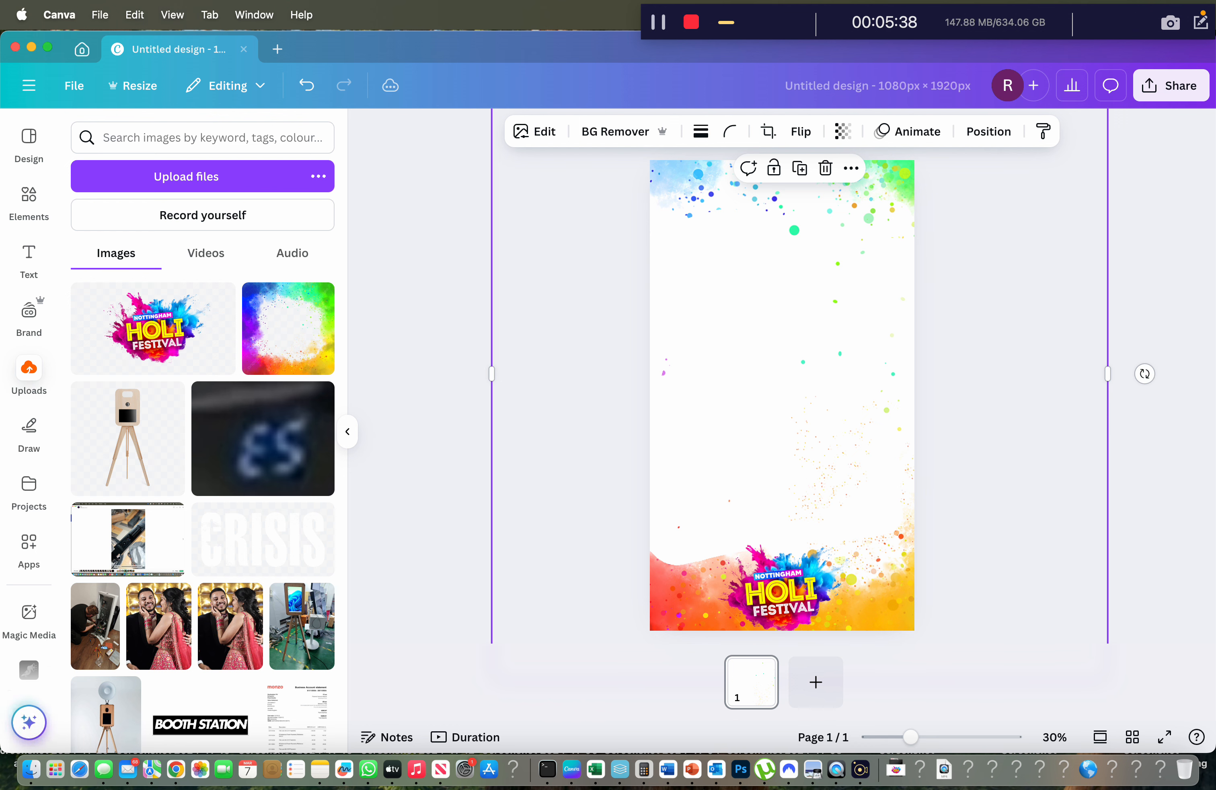
pyautogui.click(629, 251)
pyautogui.click(655, 293)
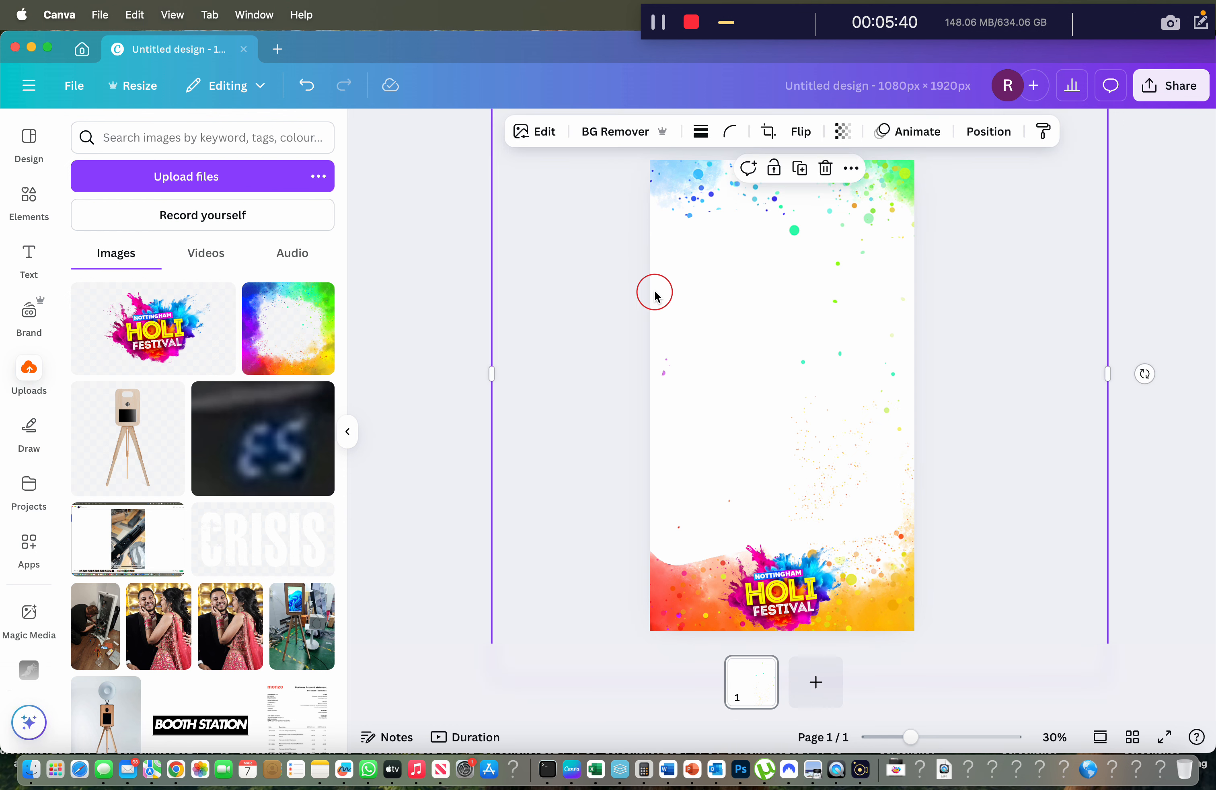
# Add another copy of the colour-splash image and stretch it to cover the whole page
pyautogui.click(275, 347)
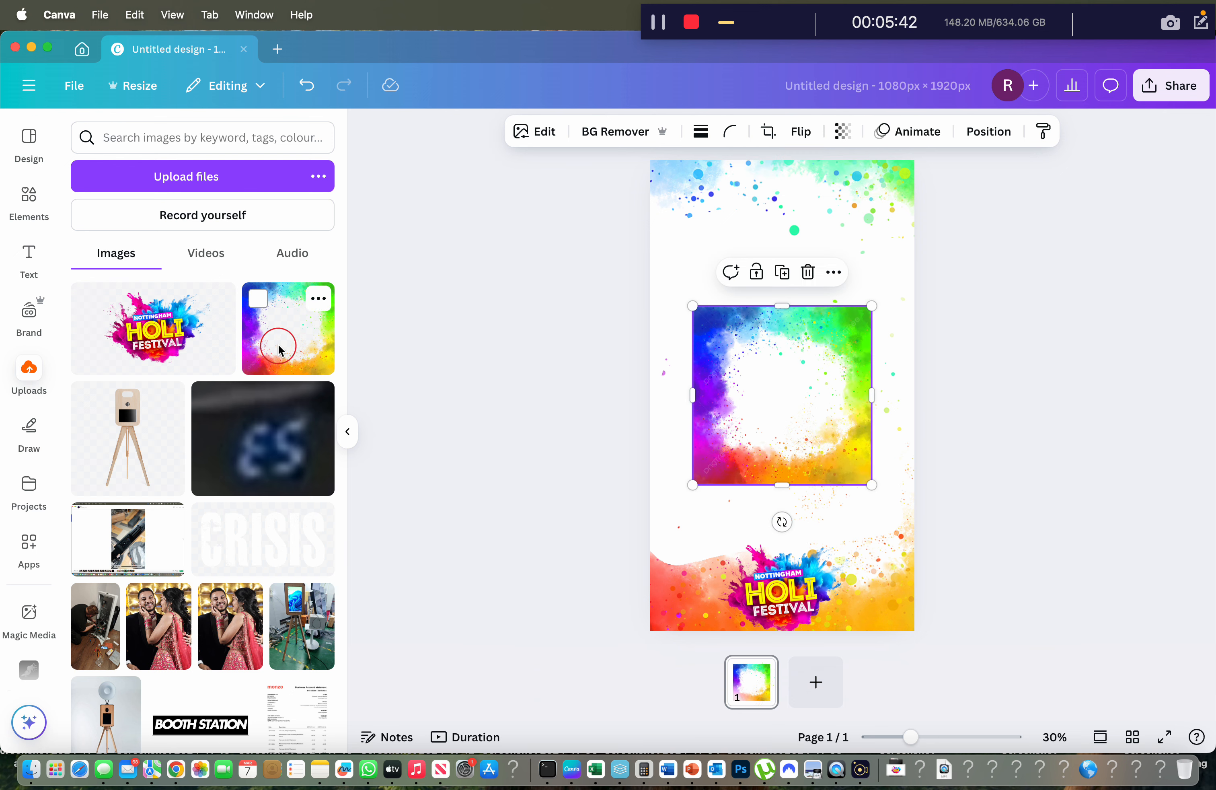
pyautogui.moveTo(802, 353); pyautogui.dragTo(730, 214)
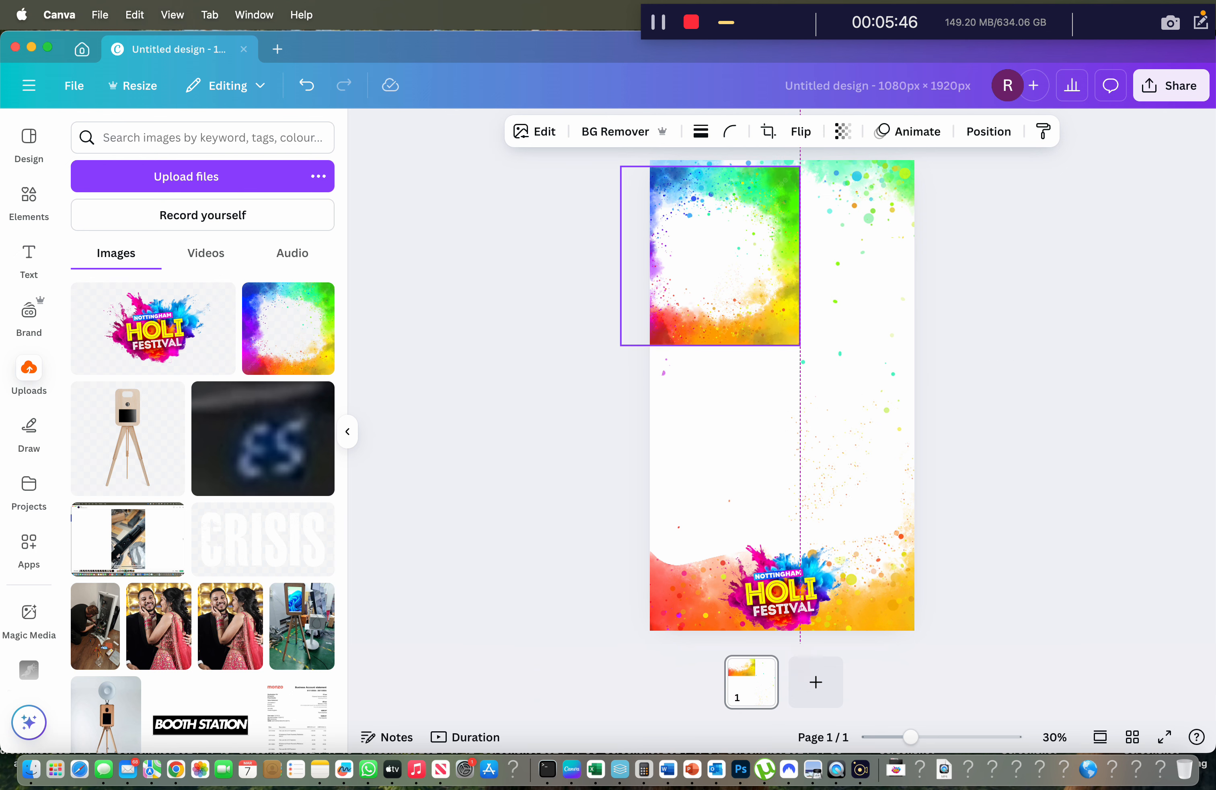
pyautogui.moveTo(712, 347); pyautogui.dragTo(740, 570)
pyautogui.moveTo(630, 386); pyautogui.dragTo(686, 393)
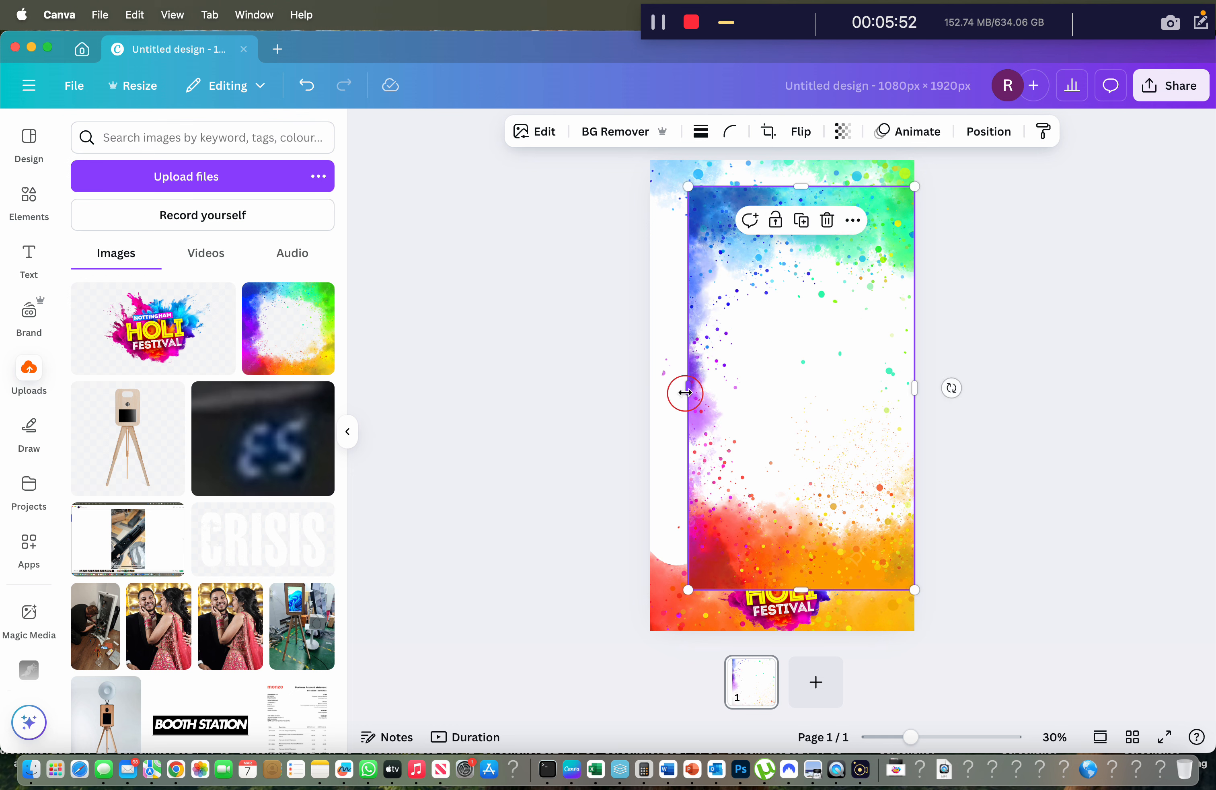
pyautogui.moveTo(785, 367); pyautogui.dragTo(746, 347)
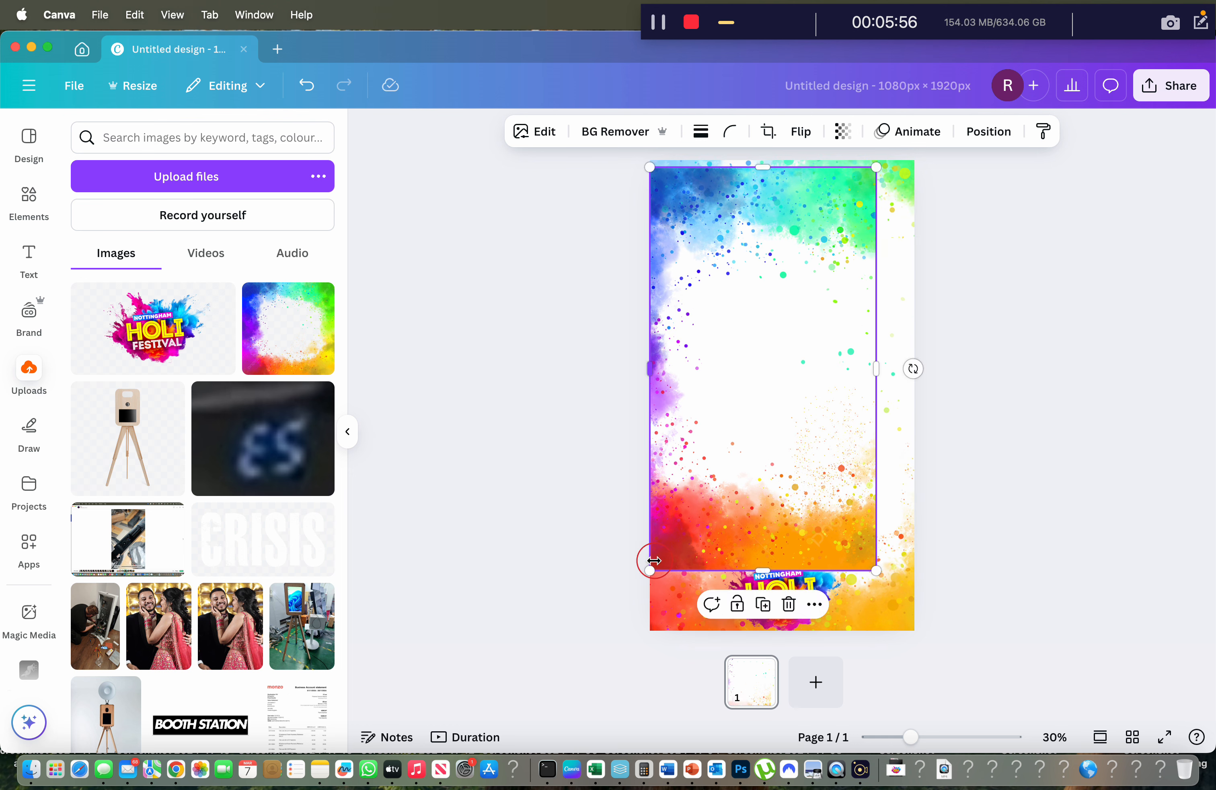
pyautogui.moveTo(649, 570); pyautogui.dragTo(649, 662)
pyautogui.moveTo(742, 403); pyautogui.dragTo(783, 407)
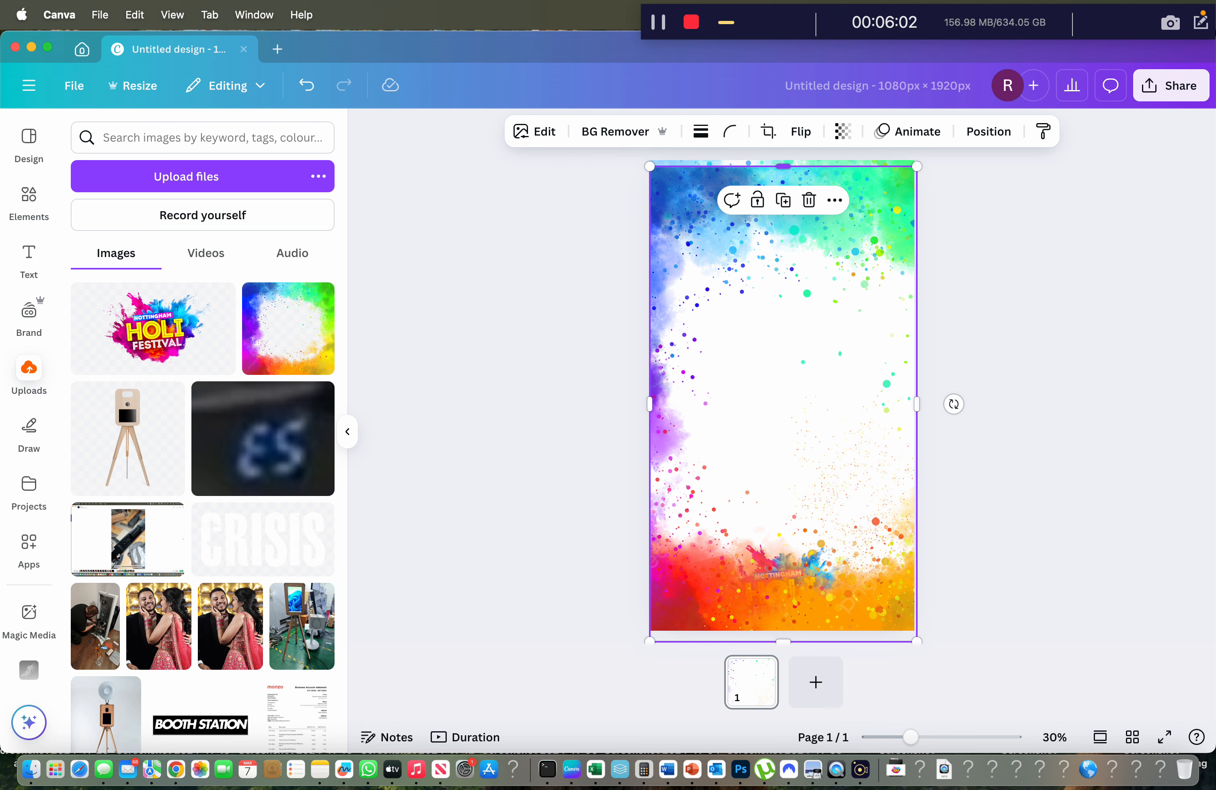
pyautogui.moveTo(783, 165); pyautogui.dragTo(783, 154)
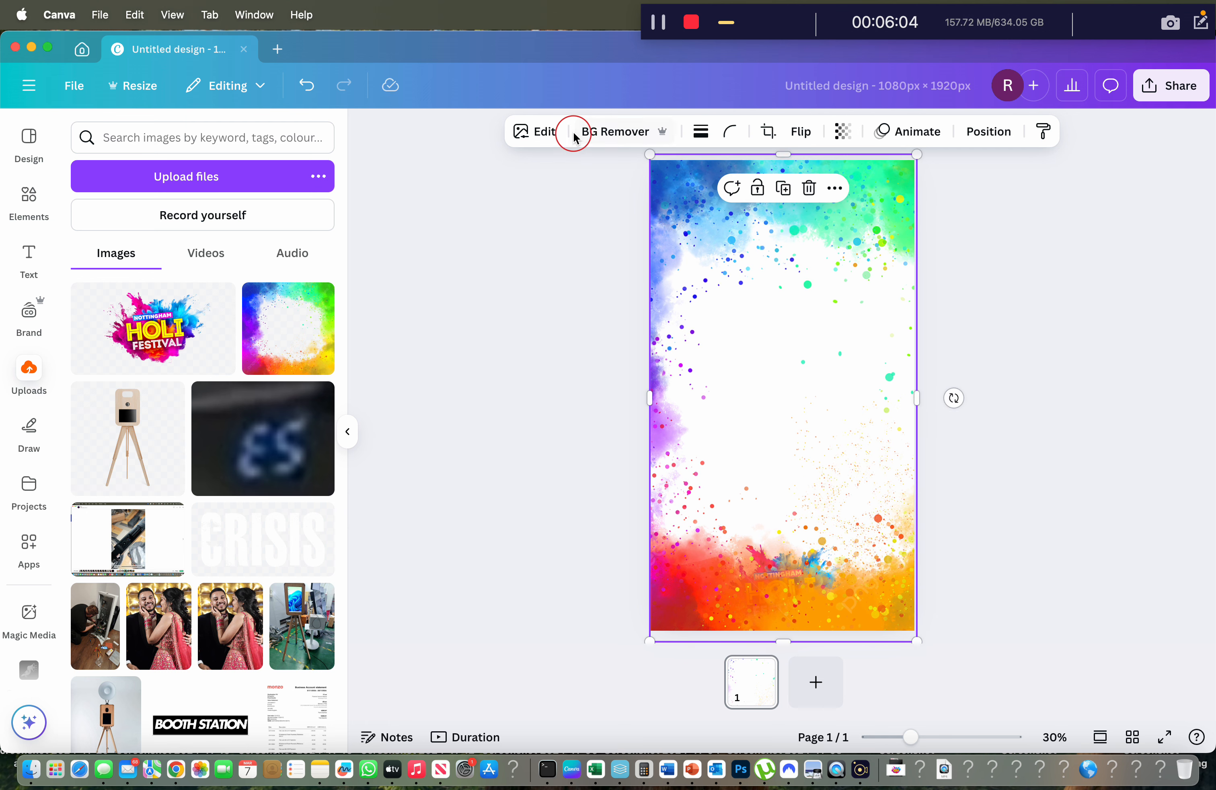
# Erase the centre and right-hand part of the new splash image with Magic Eraser, brush size 100, keeping only its left edge
pyautogui.click(545, 132)
pyautogui.click(183, 275)
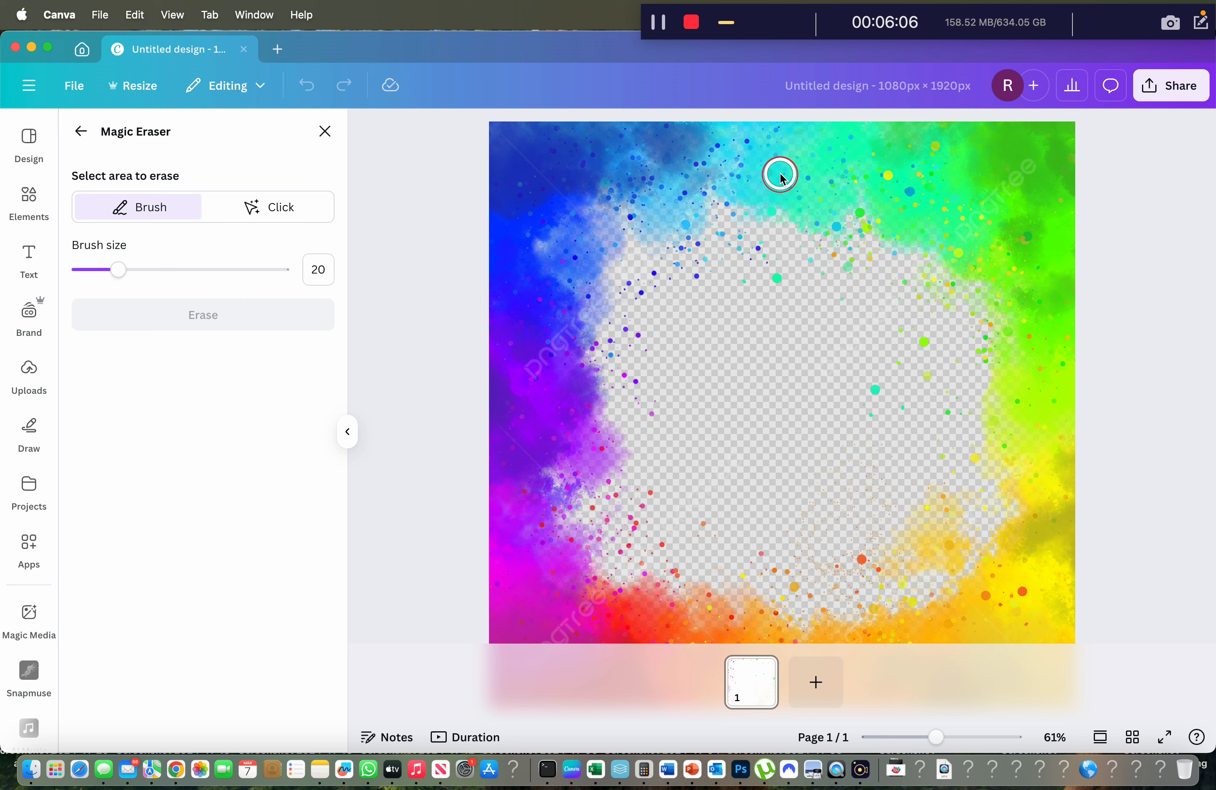
pyautogui.moveTo(699, 125); pyautogui.dragTo(690, 641)
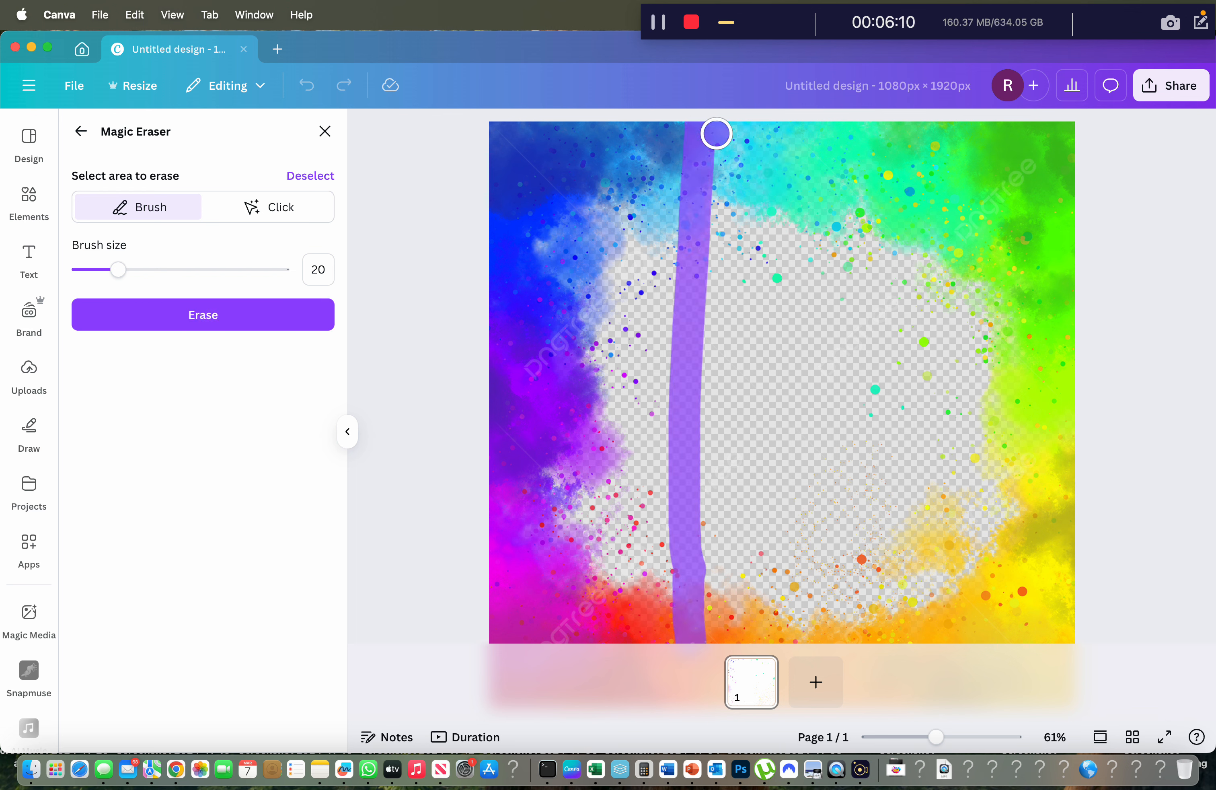
pyautogui.moveTo(716, 134)
pyautogui.mouseDown()
pyautogui.moveTo(926, 160)
pyautogui.moveTo(1023, 114)
pyautogui.mouseUp()
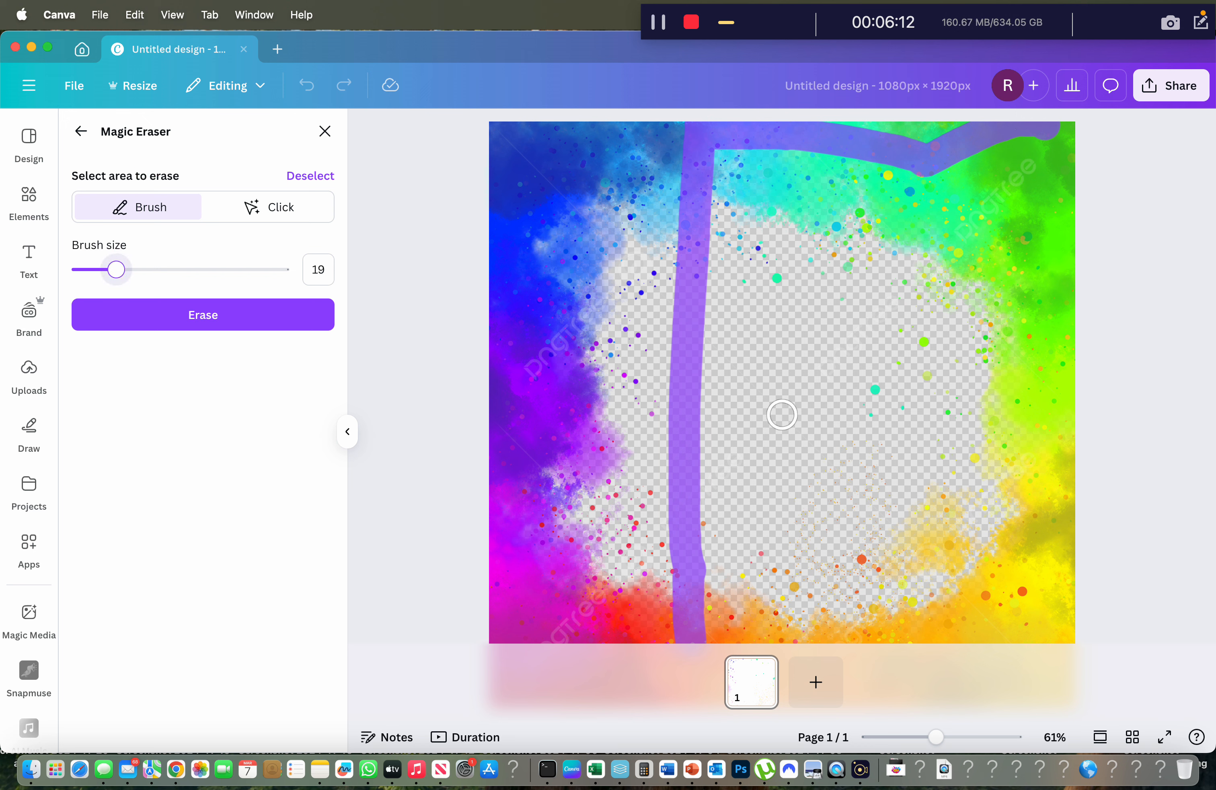
pyautogui.moveTo(116, 269); pyautogui.dragTo(344, 282)
pyautogui.moveTo(733, 231)
pyautogui.mouseDown()
pyautogui.moveTo(743, 181)
pyautogui.moveTo(873, 202)
pyautogui.moveTo(953, 184)
pyautogui.moveTo(965, 153)
pyautogui.moveTo(1081, 165)
pyautogui.moveTo(1119, 290)
pyautogui.moveTo(1071, 411)
pyautogui.moveTo(1045, 576)
pyautogui.moveTo(1020, 627)
pyautogui.moveTo(767, 611)
pyautogui.moveTo(773, 470)
pyautogui.moveTo(750, 302)
pyautogui.moveTo(846, 503)
pyautogui.moveTo(850, 312)
pyautogui.moveTo(980, 545)
pyautogui.moveTo(946, 204)
pyautogui.moveTo(1001, 293)
pyautogui.mouseUp()
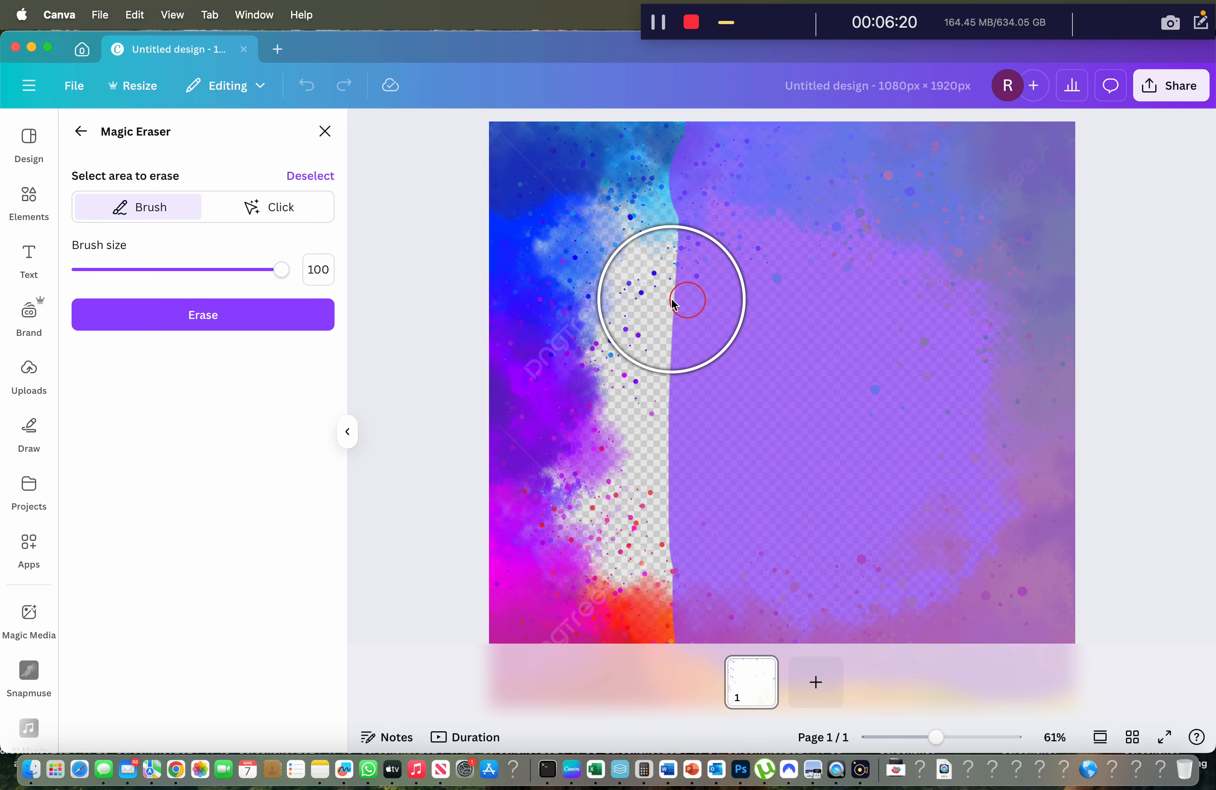
pyautogui.moveTo(671, 302)
pyautogui.mouseDown()
pyautogui.moveTo(657, 529)
pyautogui.moveTo(662, 426)
pyautogui.mouseUp()
pyautogui.click(254, 328)
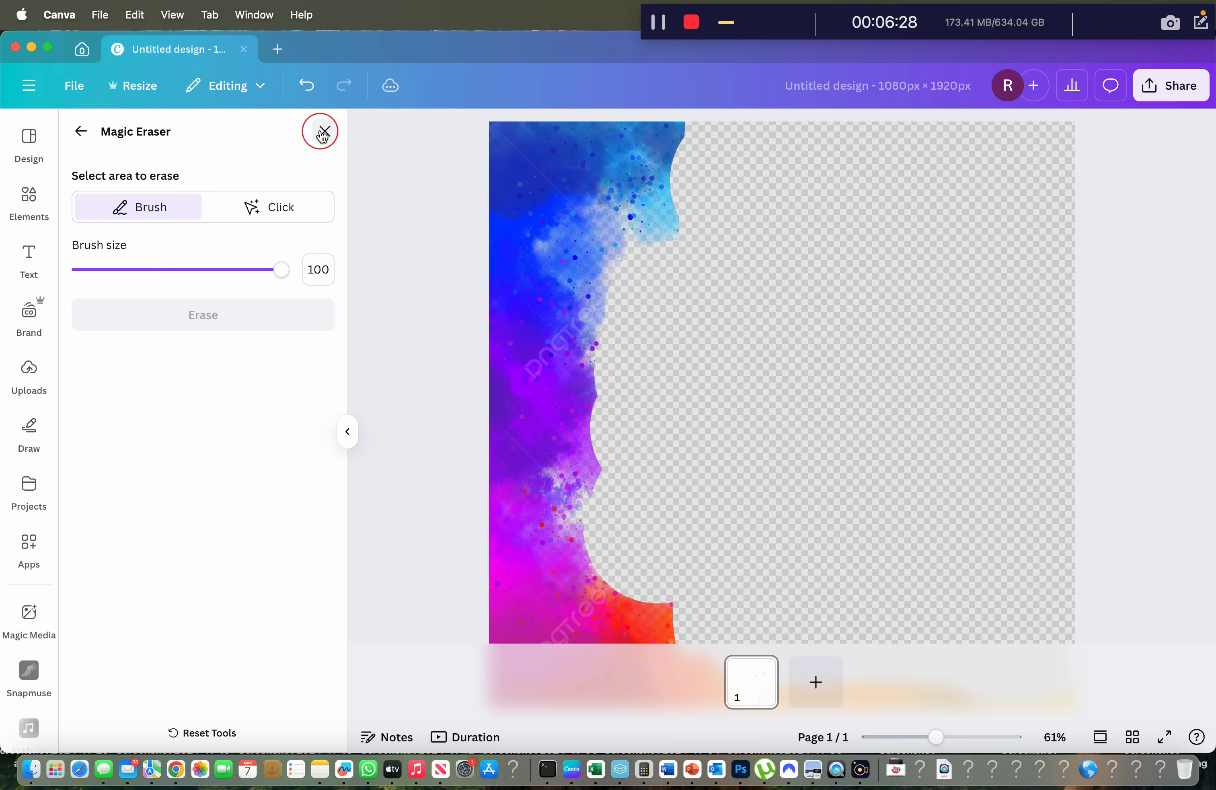
pyautogui.click(324, 132)
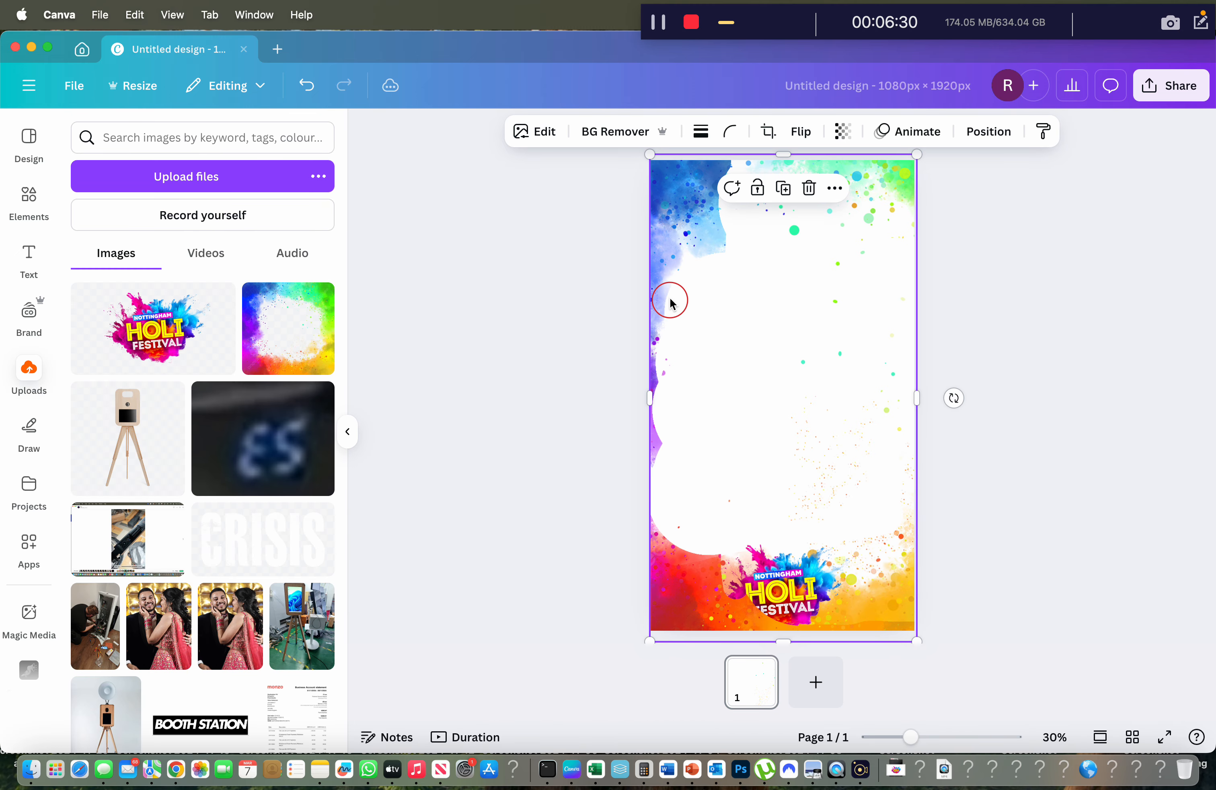
# Try aligning the partly erased splash image with the page's left edge, and remove it from the page
pyautogui.click(582, 343)
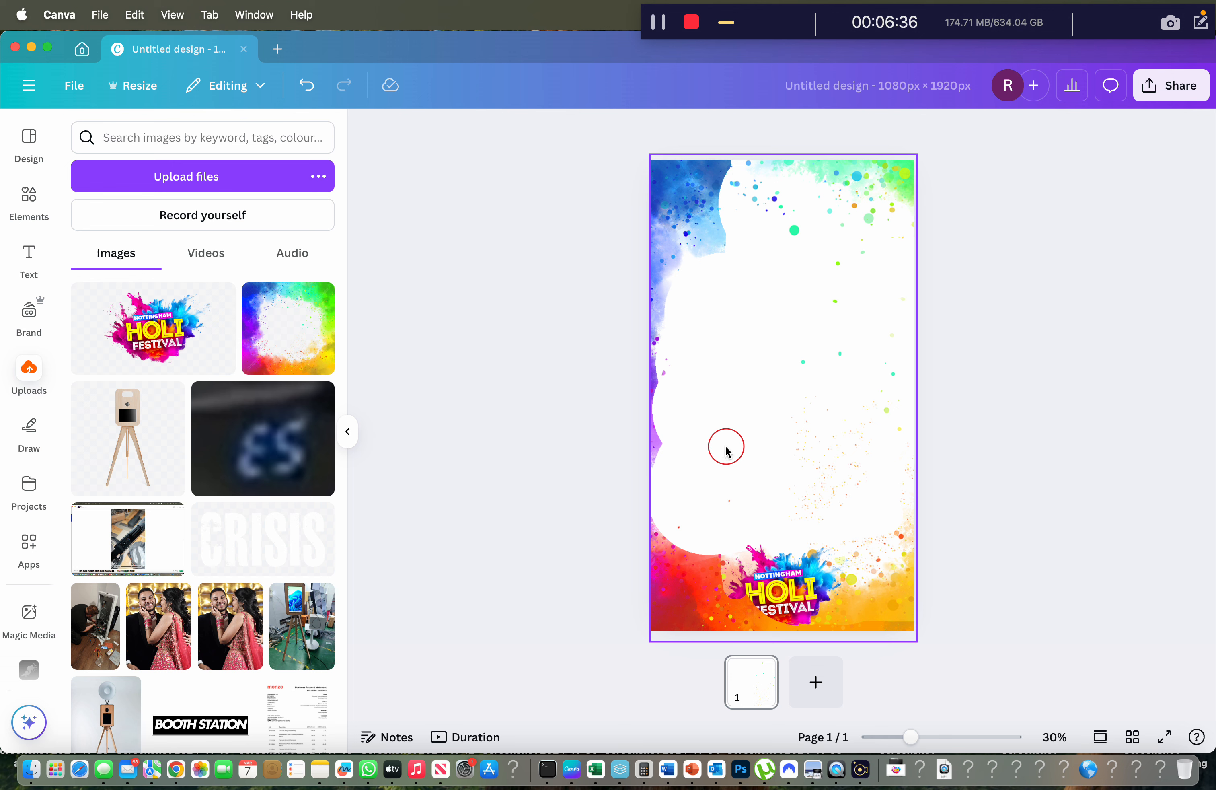
pyautogui.moveTo(708, 378); pyautogui.dragTo(692, 410)
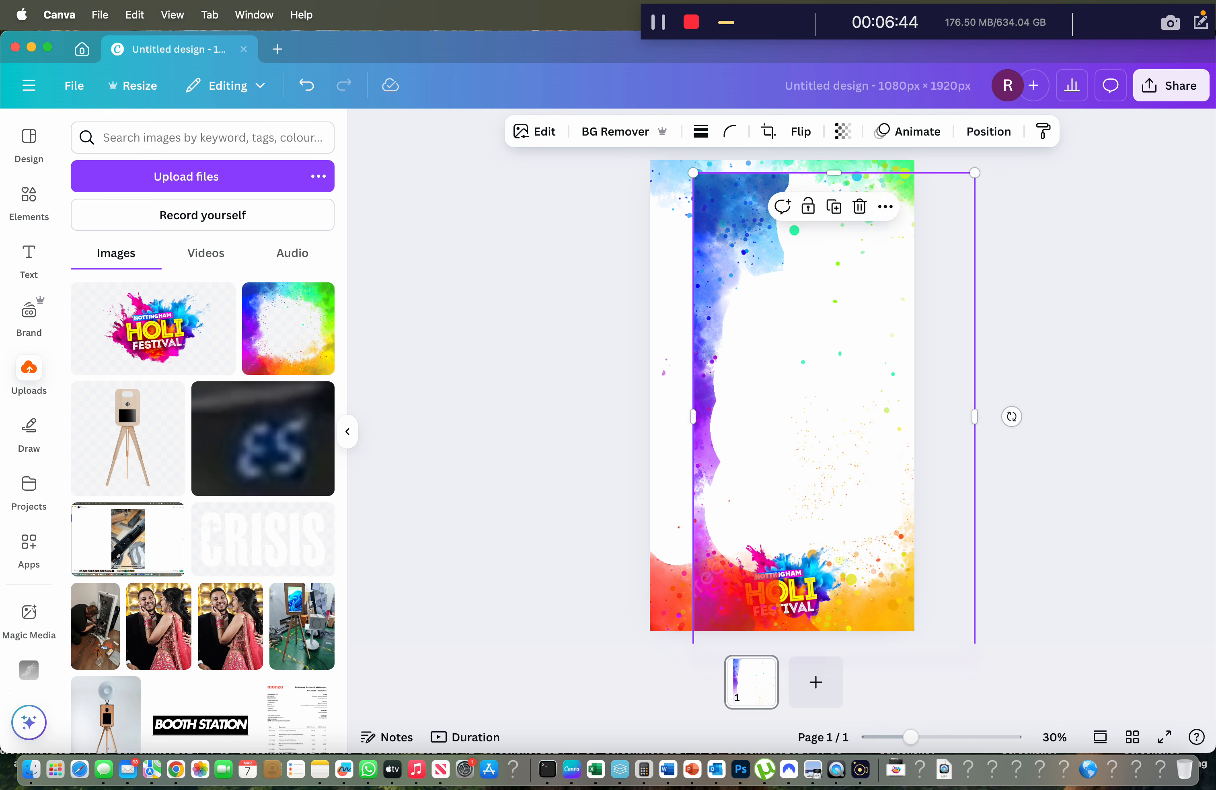
pyautogui.moveTo(791, 395); pyautogui.dragTo(756, 378)
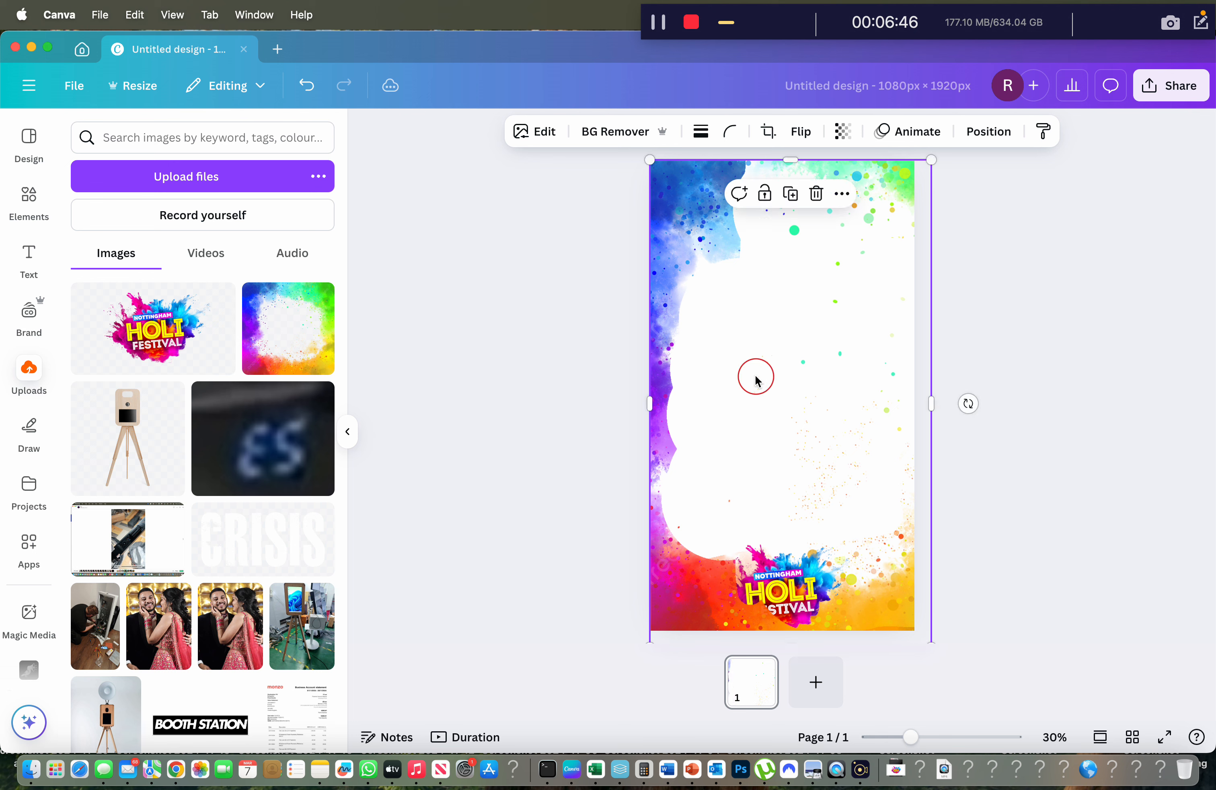
pyautogui.moveTo(855, 469)
pyautogui.mouseDown()
pyautogui.moveTo(830, 456)
pyautogui.moveTo(846, 461)
pyautogui.mouseUp()
pyautogui.click(1035, 486)
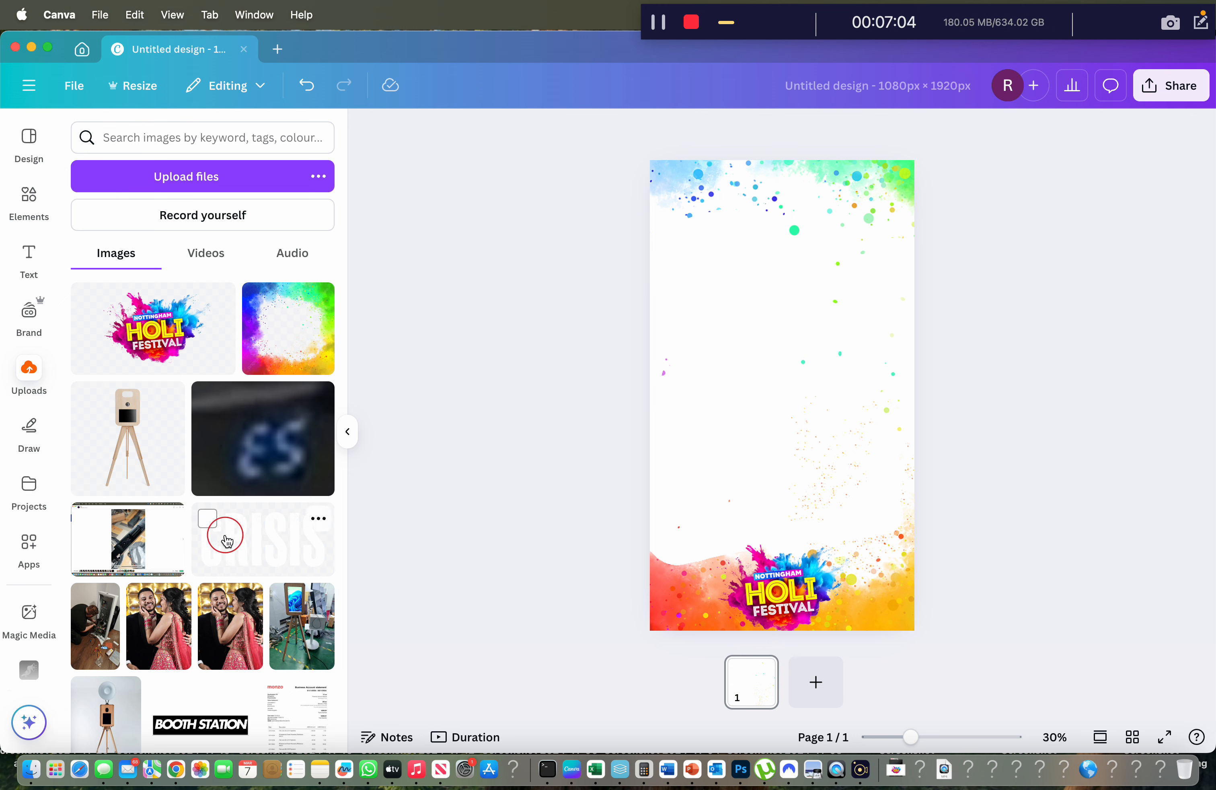
# Place a fresh copy of the colour-splash image and enlarge it until it fills the page
pyautogui.click(302, 344)
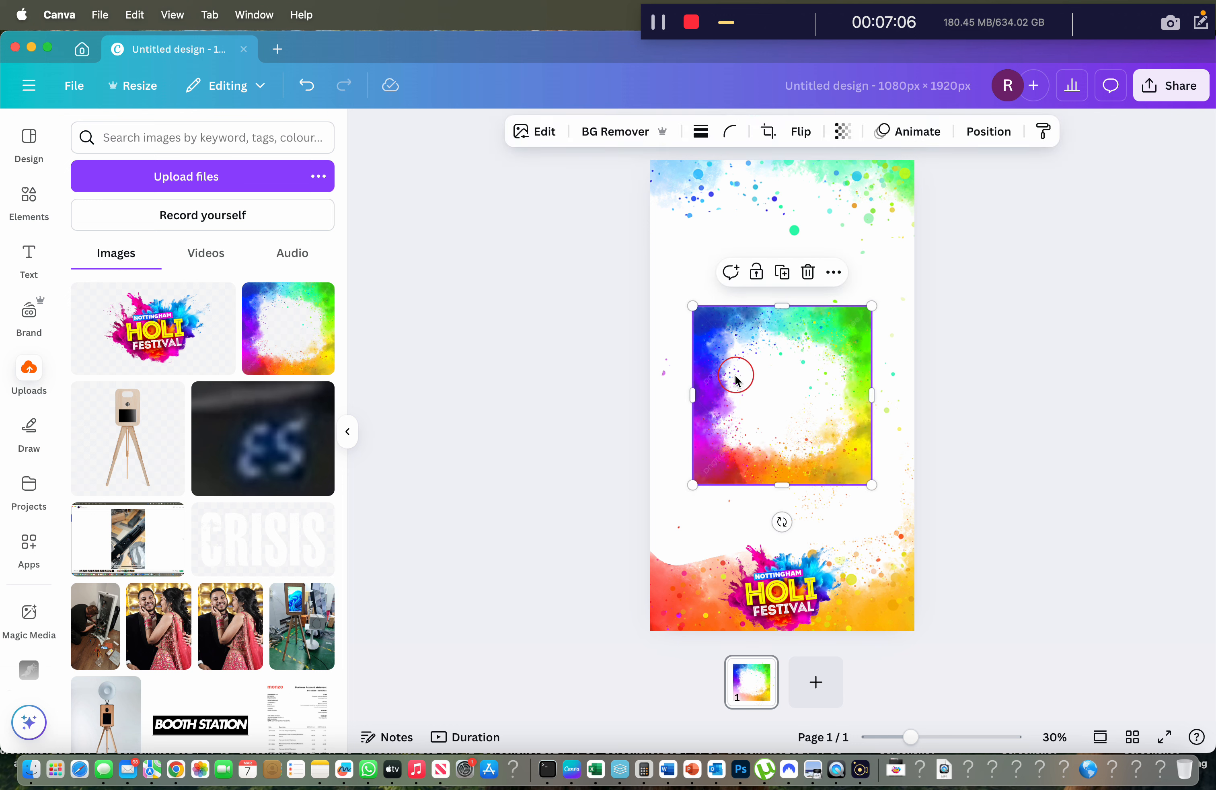
pyautogui.moveTo(736, 380); pyautogui.dragTo(664, 220)
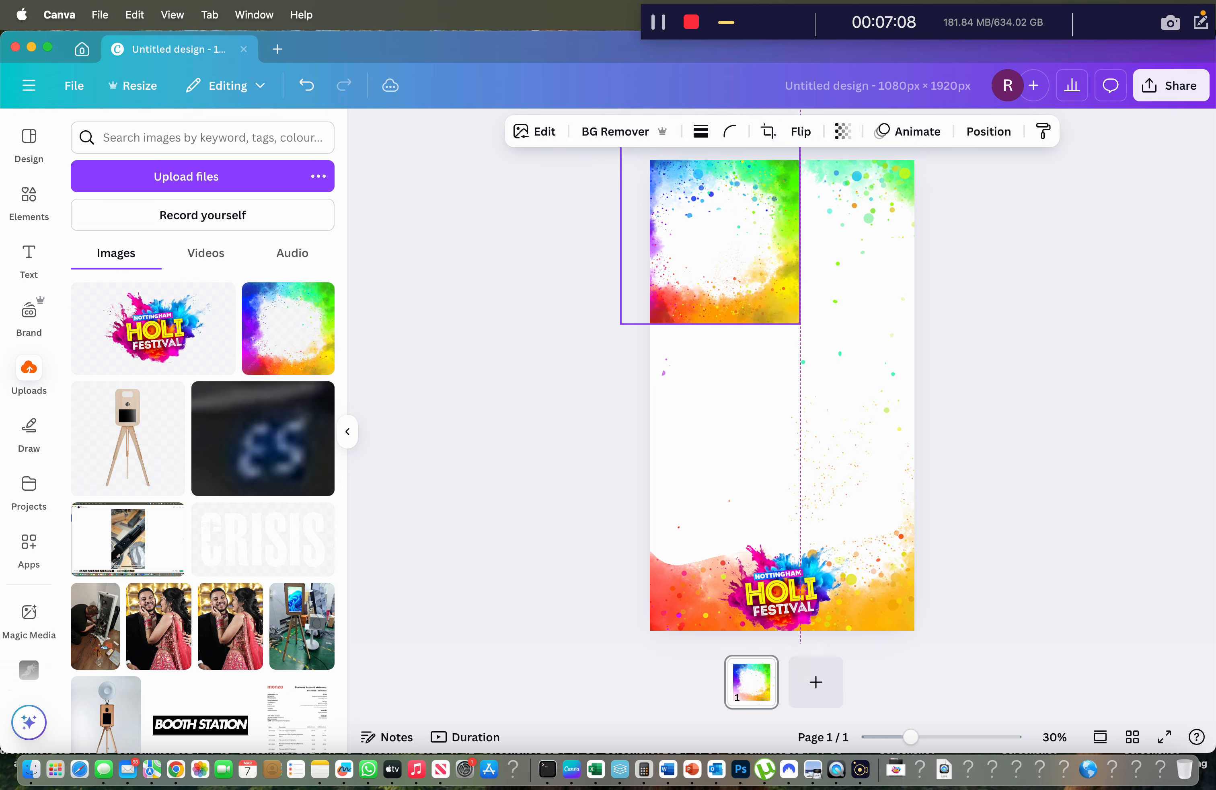
pyautogui.moveTo(710, 324); pyautogui.dragTo(710, 641)
pyautogui.moveTo(629, 402); pyautogui.dragTo(666, 396)
pyautogui.moveTo(843, 377); pyautogui.dragTo(814, 376)
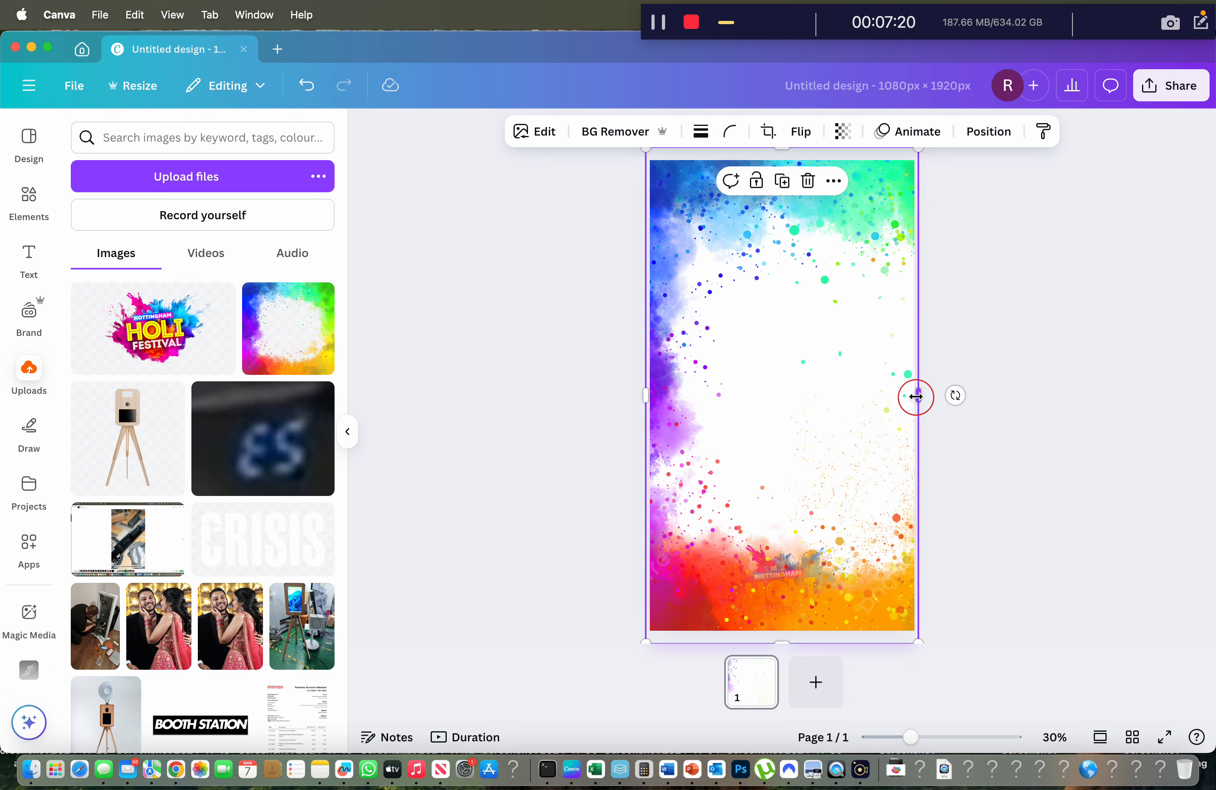
# Try cropping the fresh splash image to a narrow strip along the page's left edge, and delete the strip
pyautogui.moveTo(916, 396); pyautogui.dragTo(709, 417)
pyautogui.click(893, 277)
pyautogui.click(1100, 365)
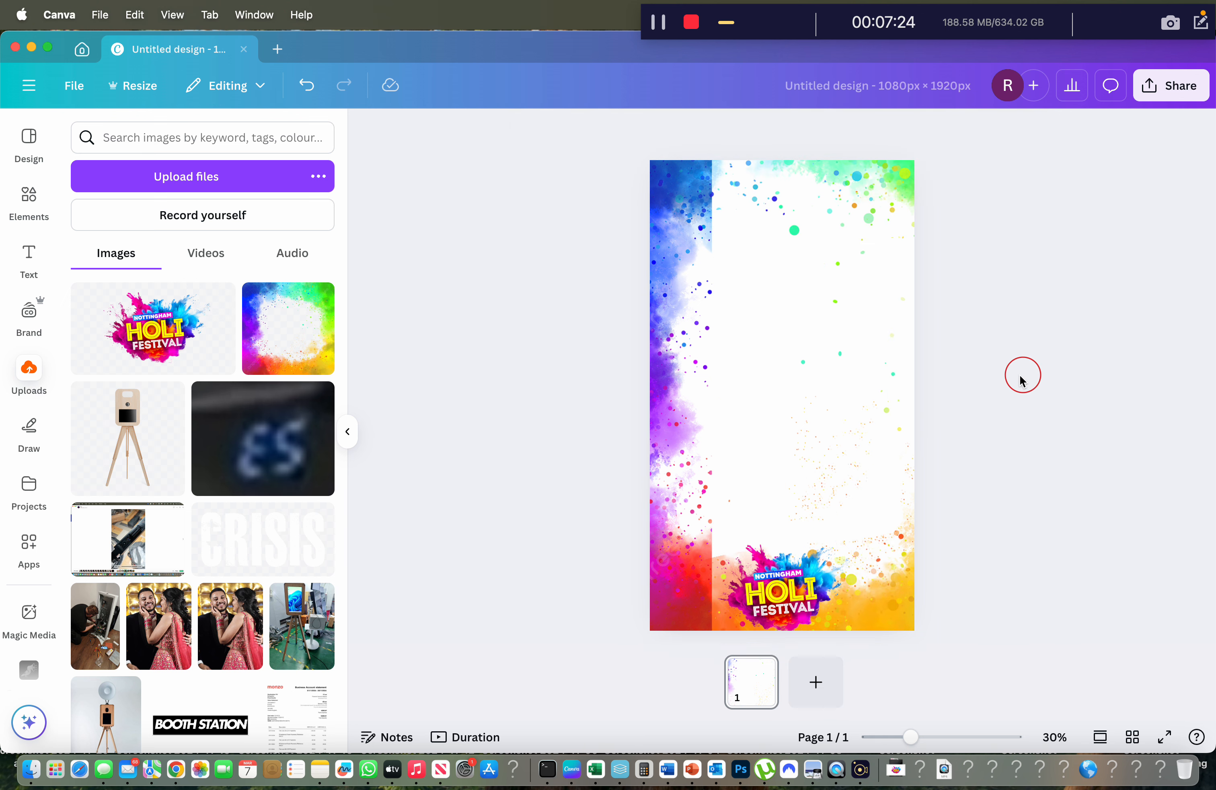
pyautogui.click(665, 244)
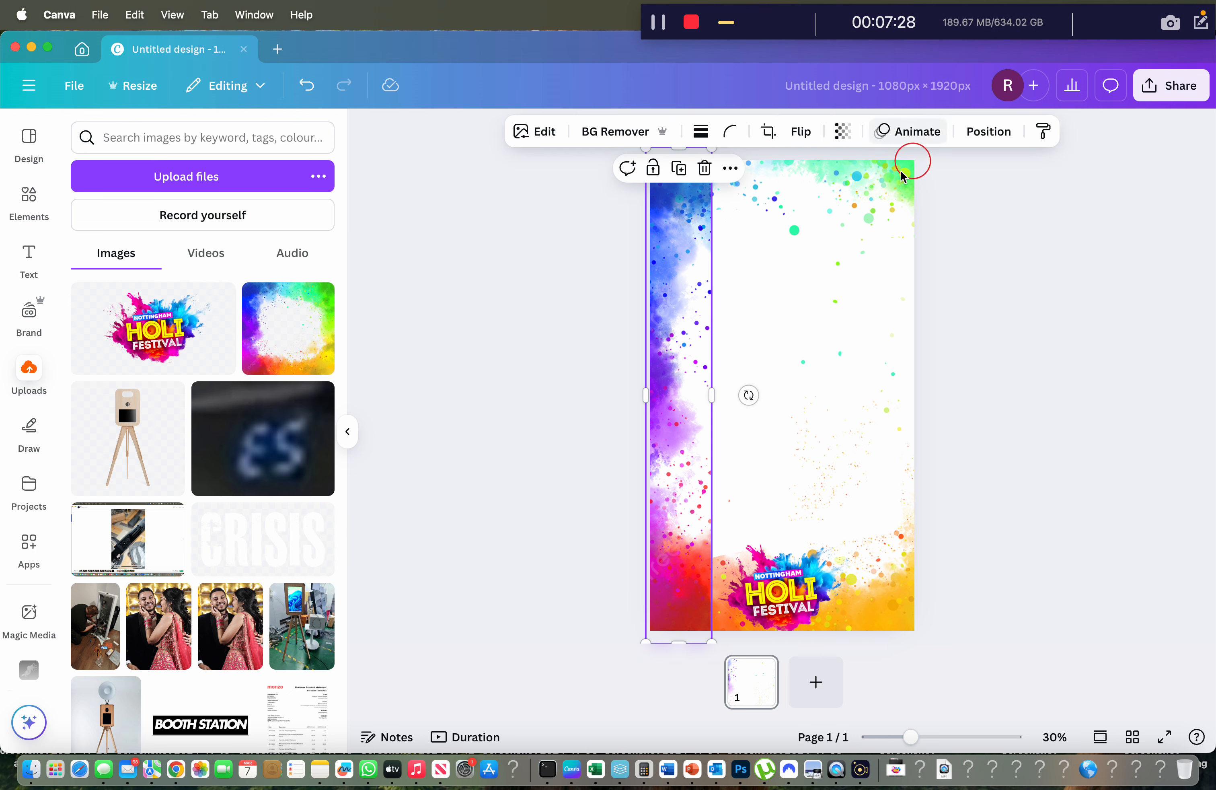
pyautogui.click(704, 168)
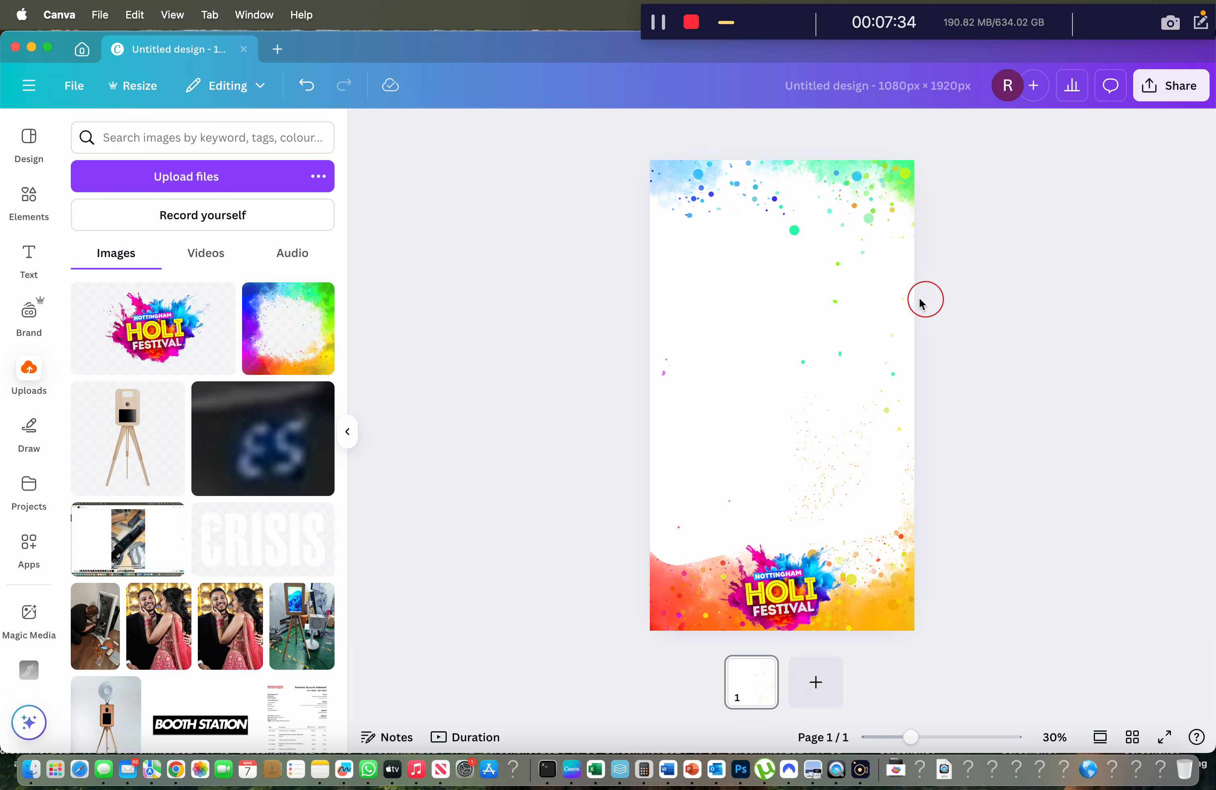
# Show the page's layers, compare the two splash layers and select the full splash image beneath the cropped half
pyautogui.rightClick(787, 296)
pyautogui.rightClick(748, 301)
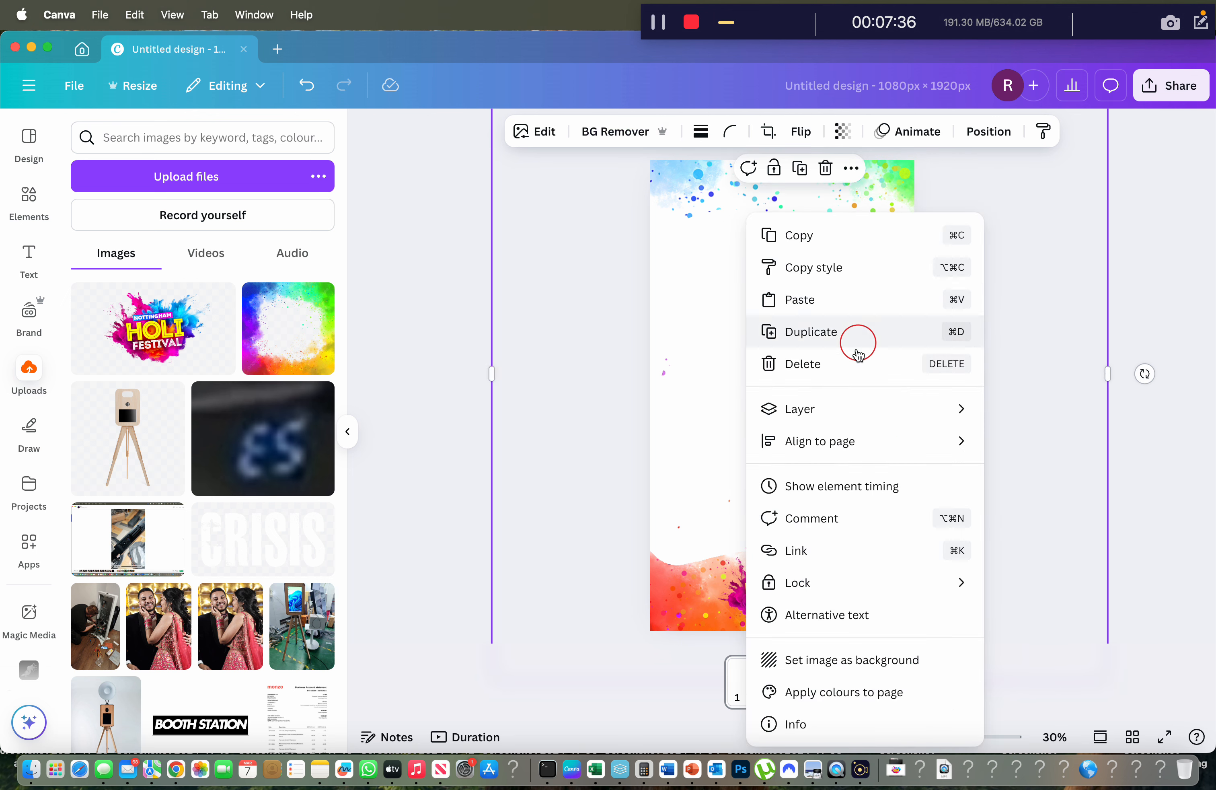
pyautogui.moveTo(857, 410)
pyautogui.click(1038, 543)
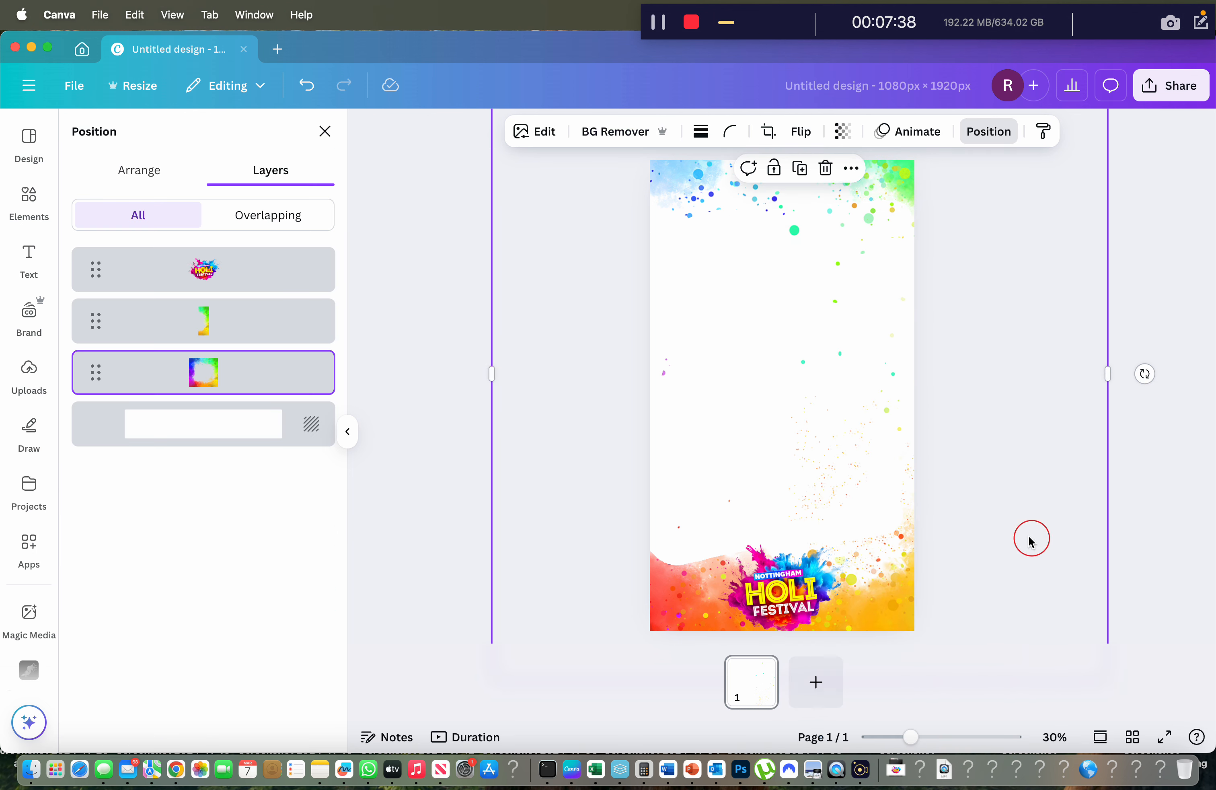
pyautogui.click(265, 328)
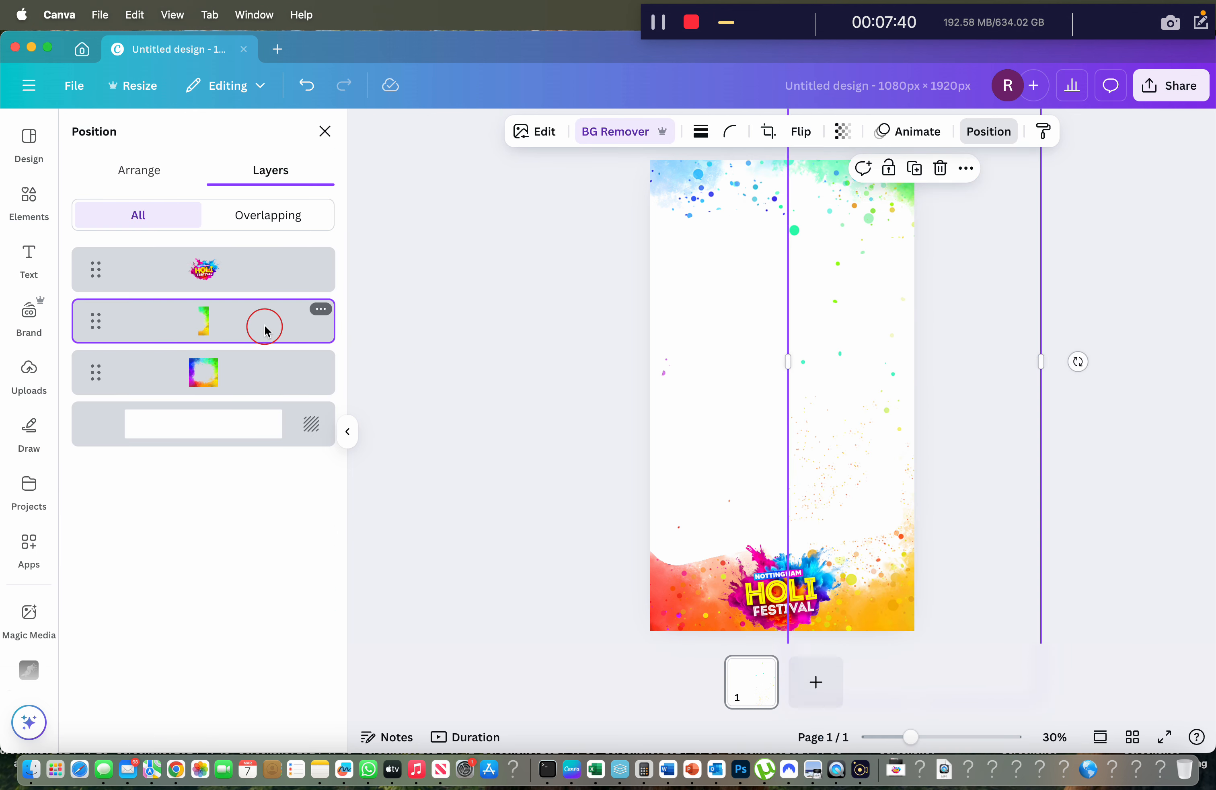
pyautogui.click(258, 364)
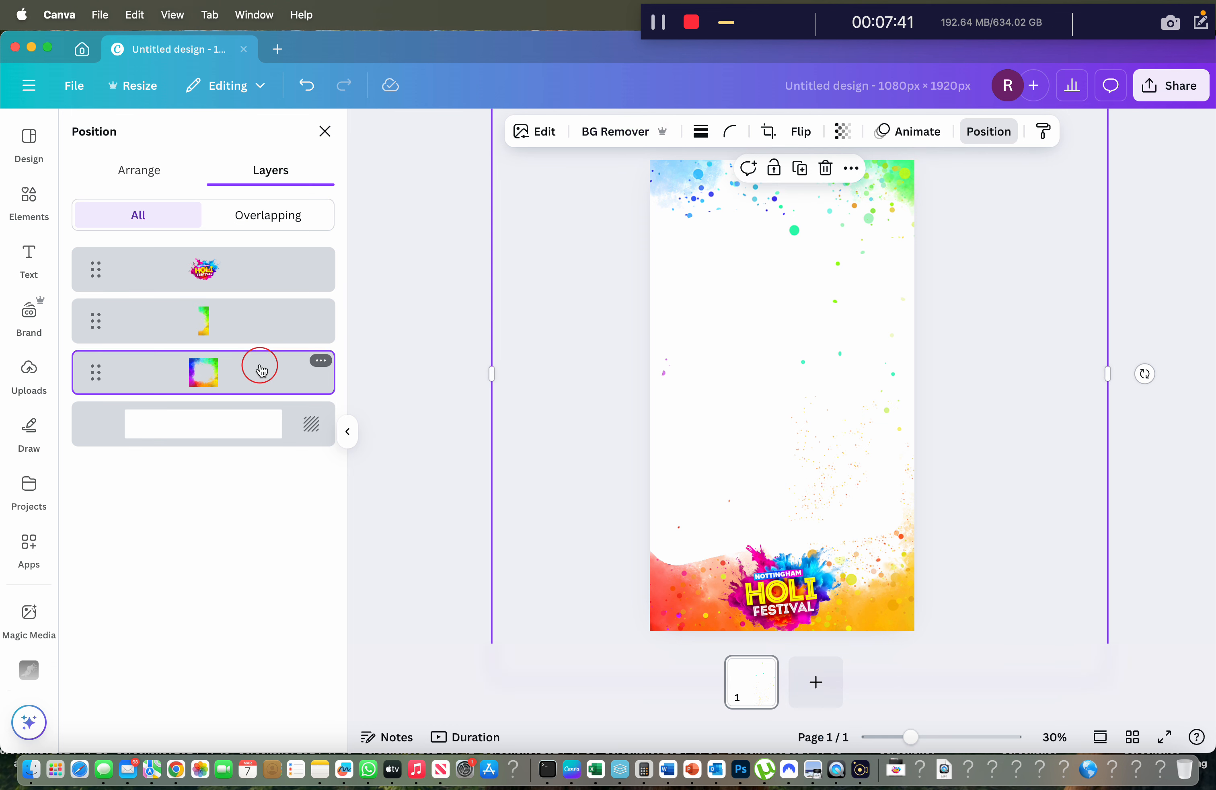
pyautogui.click(282, 315)
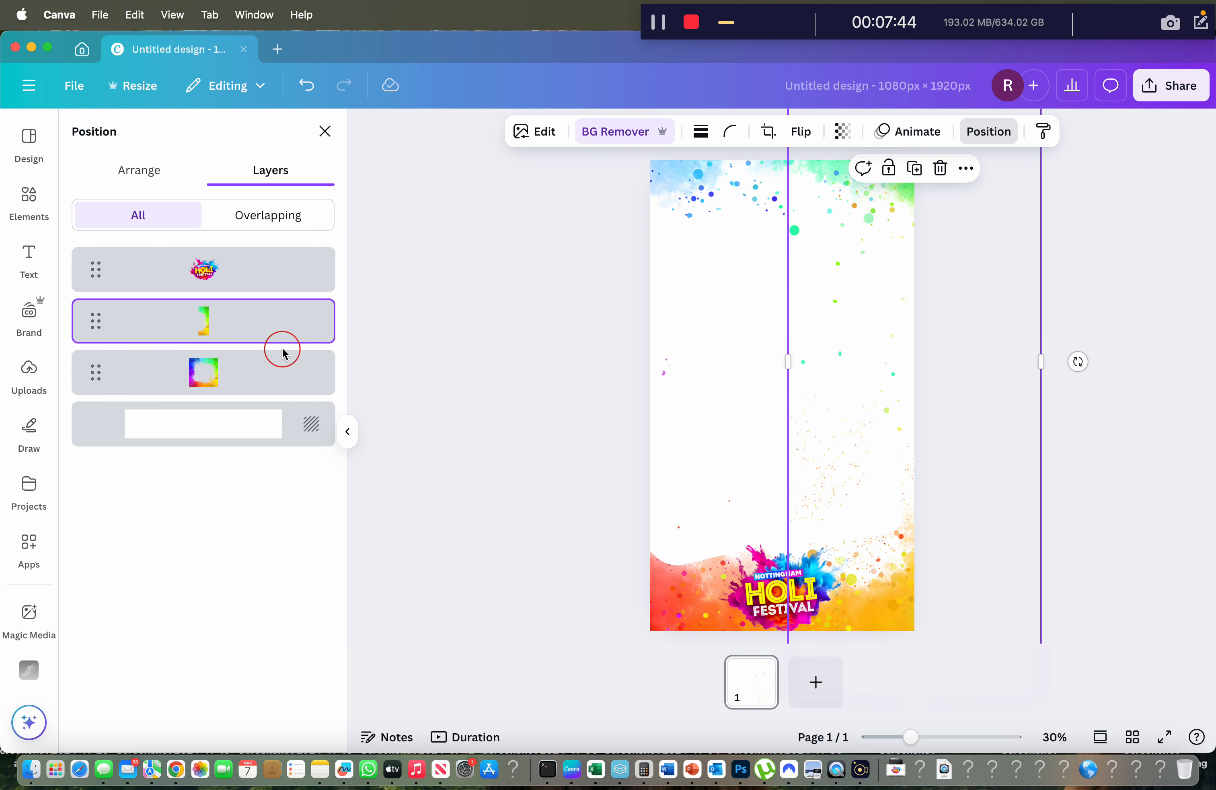
pyautogui.click(280, 376)
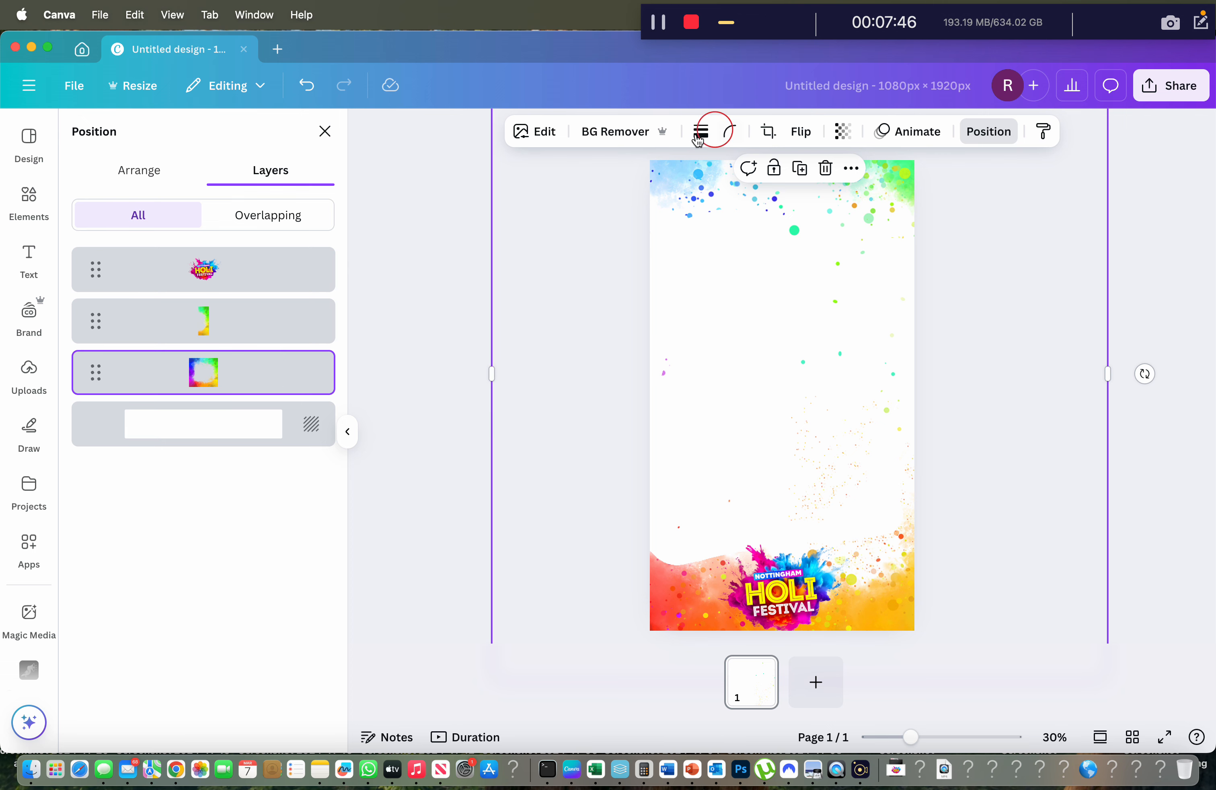
# Erase the green dot and surrounding splatter at the top centre of the full splash image with Magic Eraser, brush size 100
pyautogui.click(531, 134)
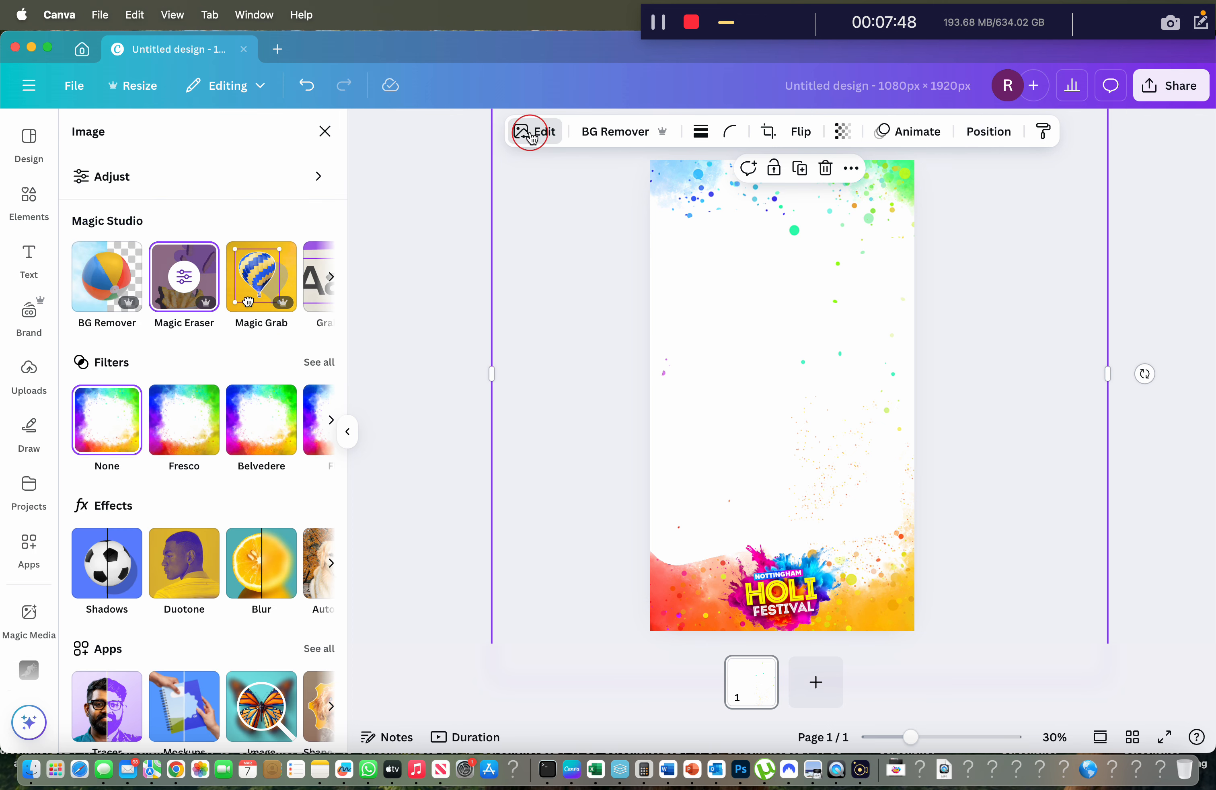
pyautogui.click(184, 267)
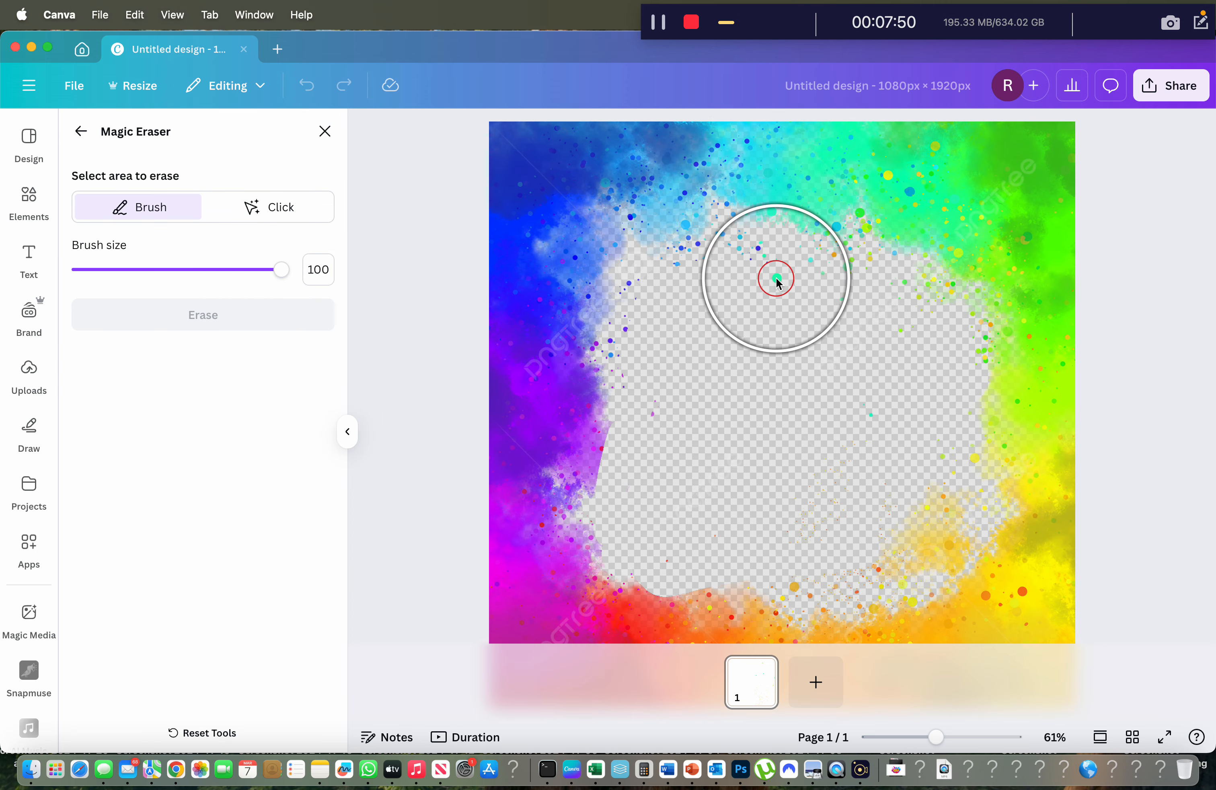
pyautogui.click(776, 279)
pyautogui.click(241, 314)
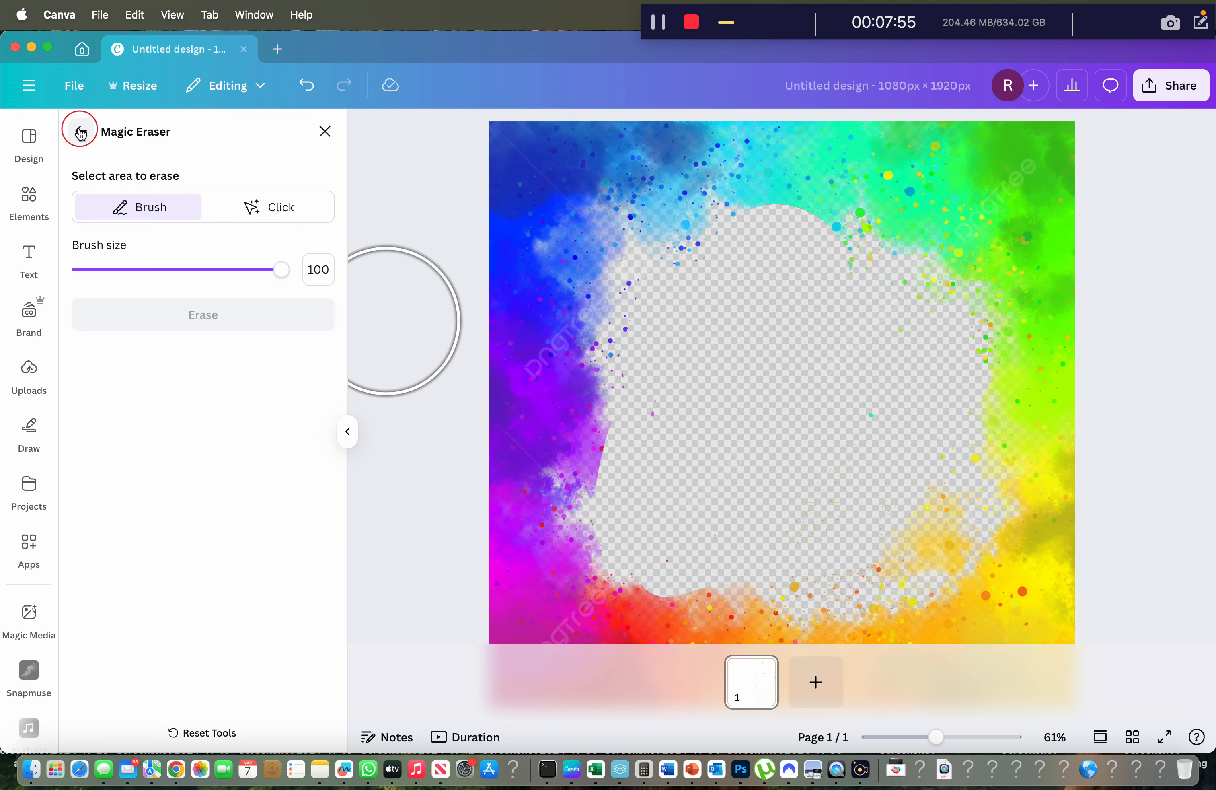
pyautogui.click(80, 132)
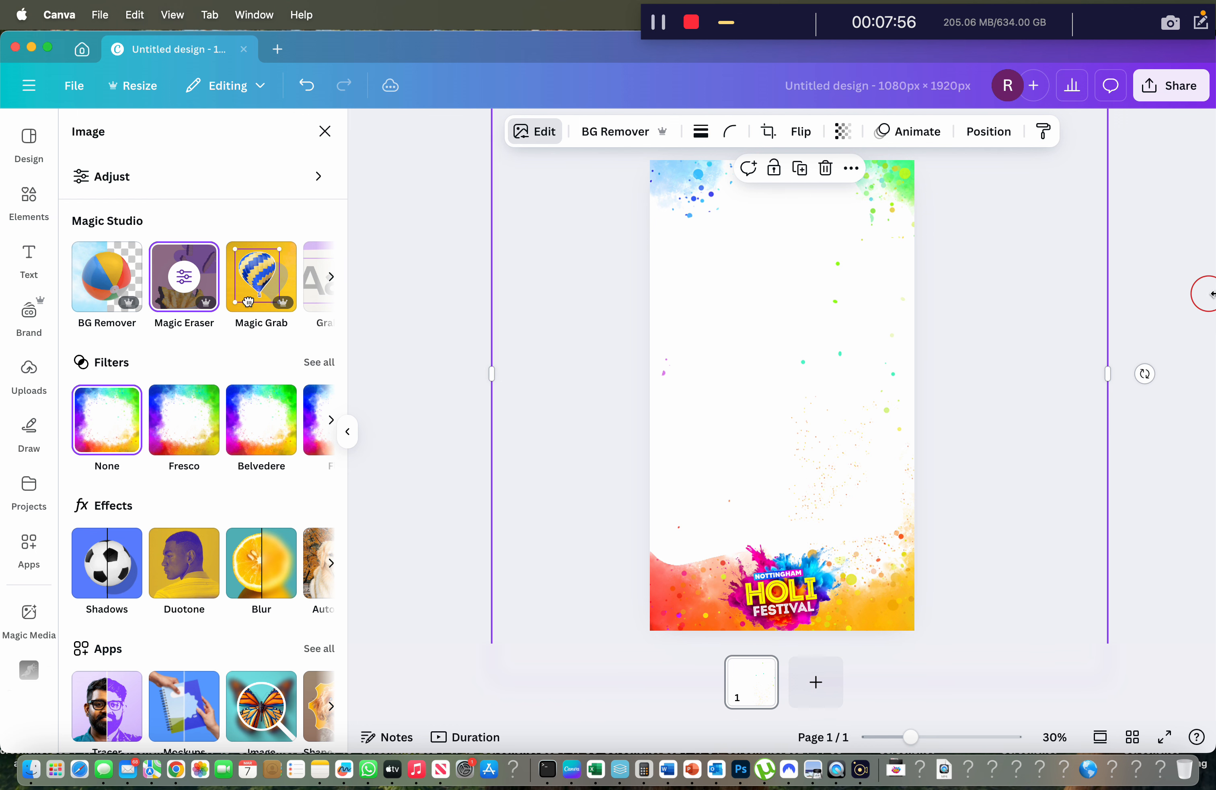
pyautogui.click(665, 258)
pyautogui.click(413, 336)
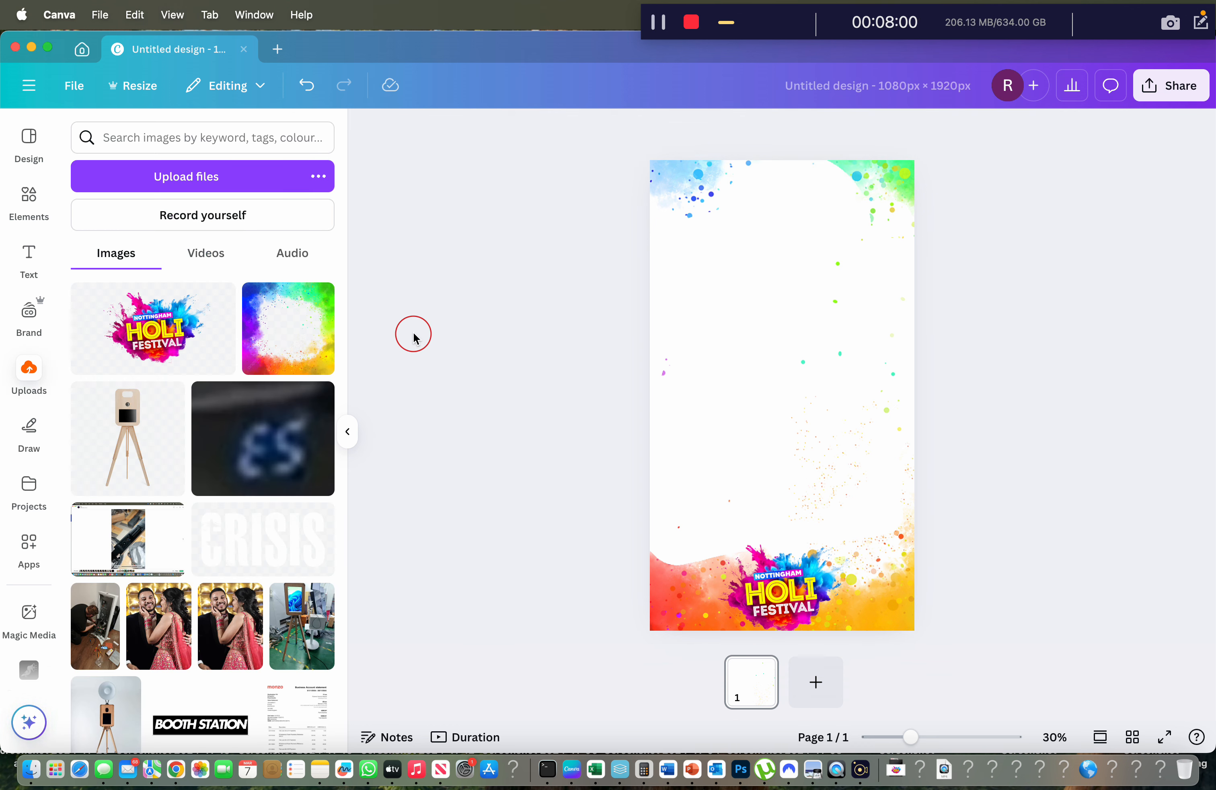
# Shrink the Nottingham Holi Festival logo and reposition it near the middle of the page's bottom edge
pyautogui.click(683, 594)
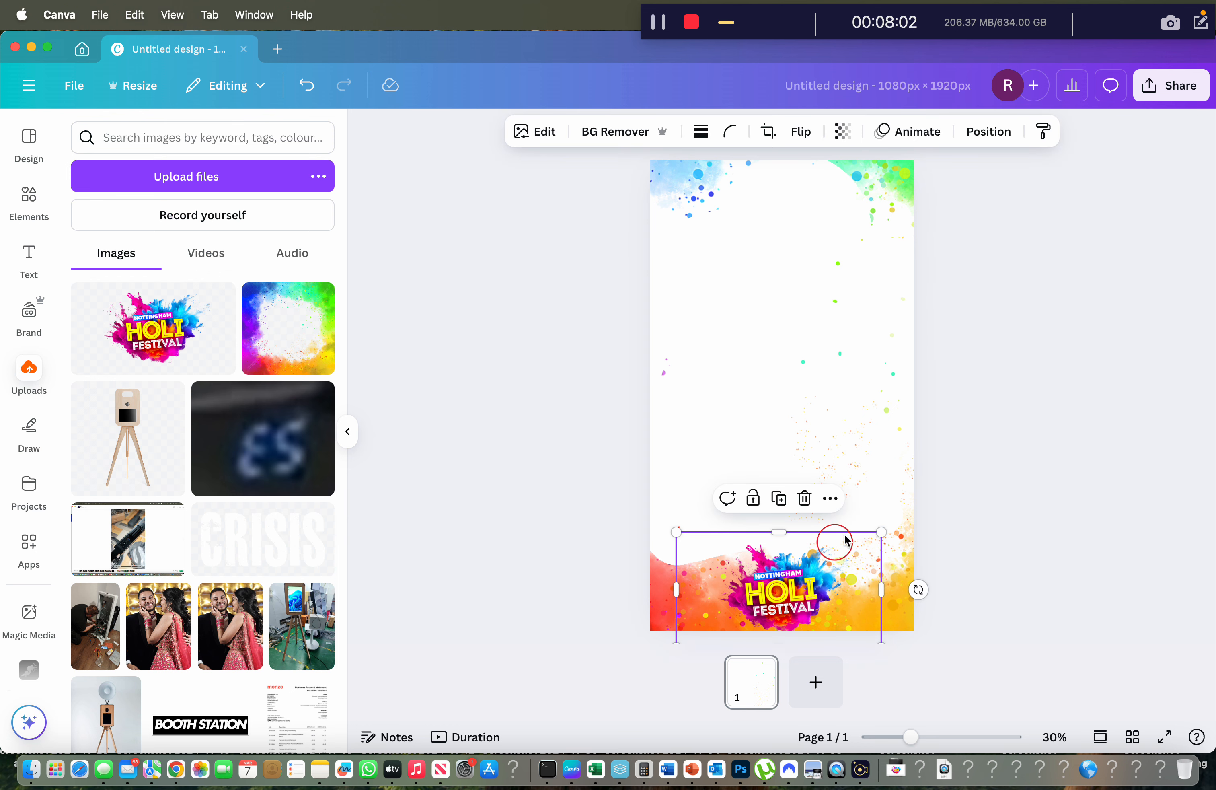
pyautogui.moveTo(879, 533); pyautogui.dragTo(833, 558)
pyautogui.moveTo(765, 624); pyautogui.dragTo(784, 620)
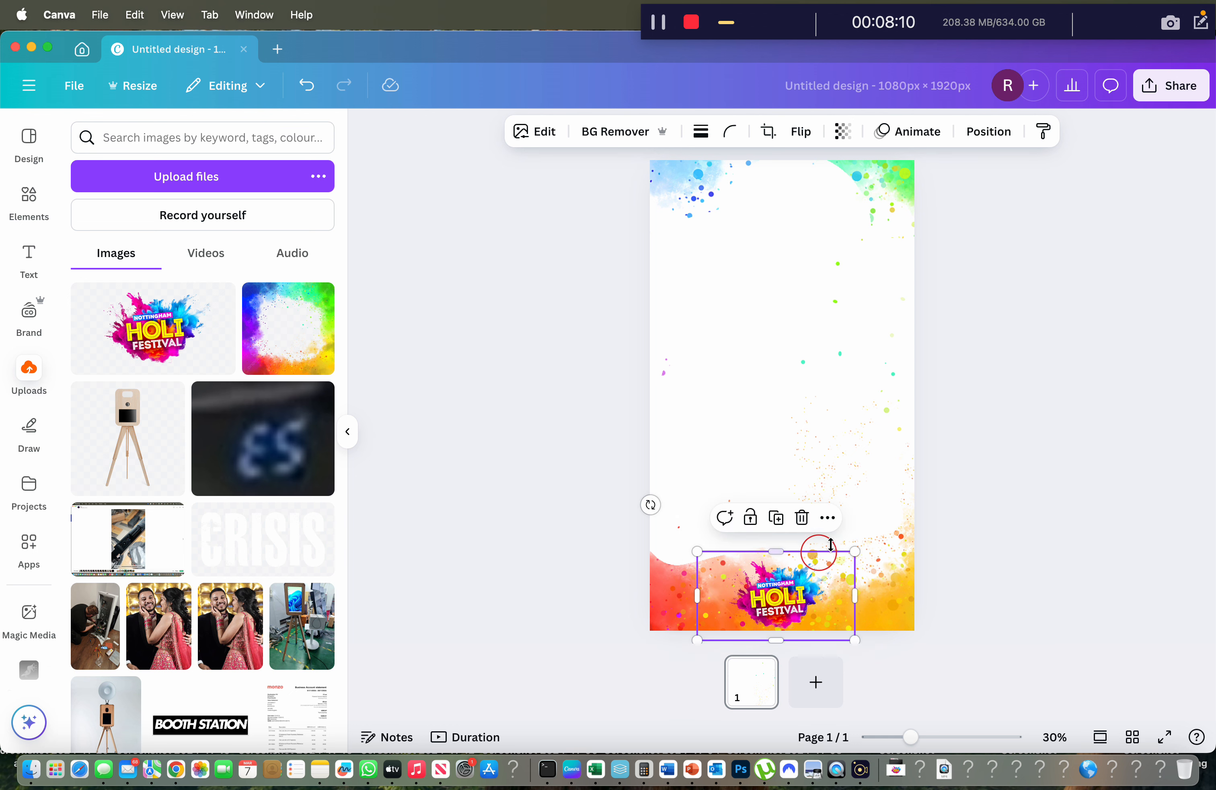
# Enlarge the Nottingham Holi Festival logo slightly at the bottom of the page
pyautogui.moveTo(852, 551); pyautogui.dragTo(861, 545)
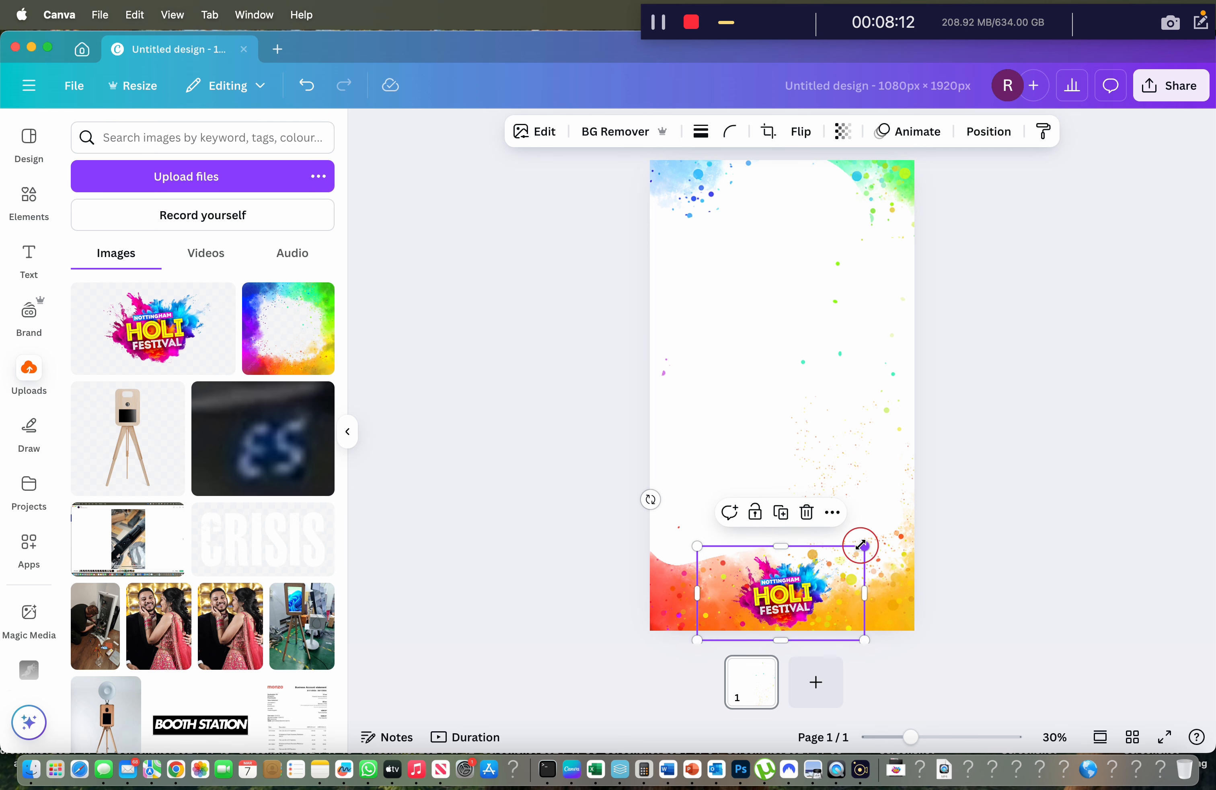
pyautogui.click(1105, 471)
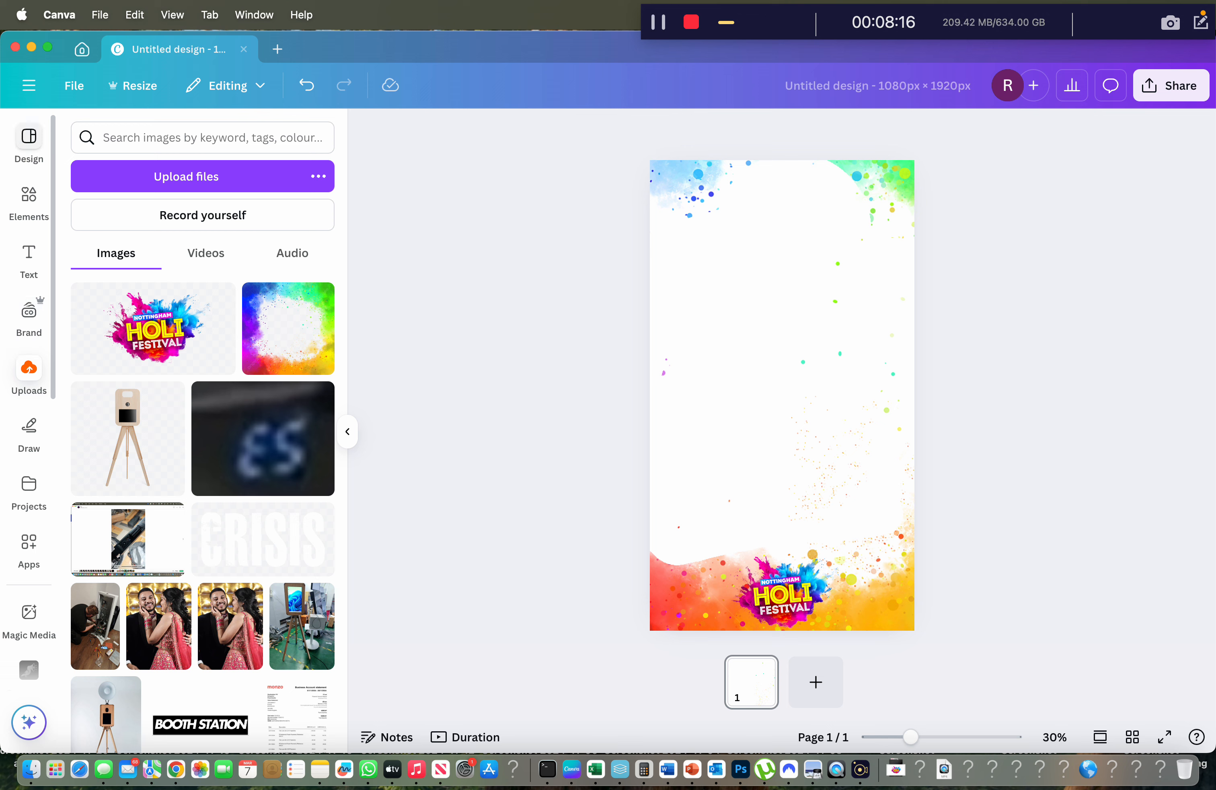
# Search the elements library for "holi" and show all matching graphics
pyautogui.click(29, 141)
pyautogui.click(25, 190)
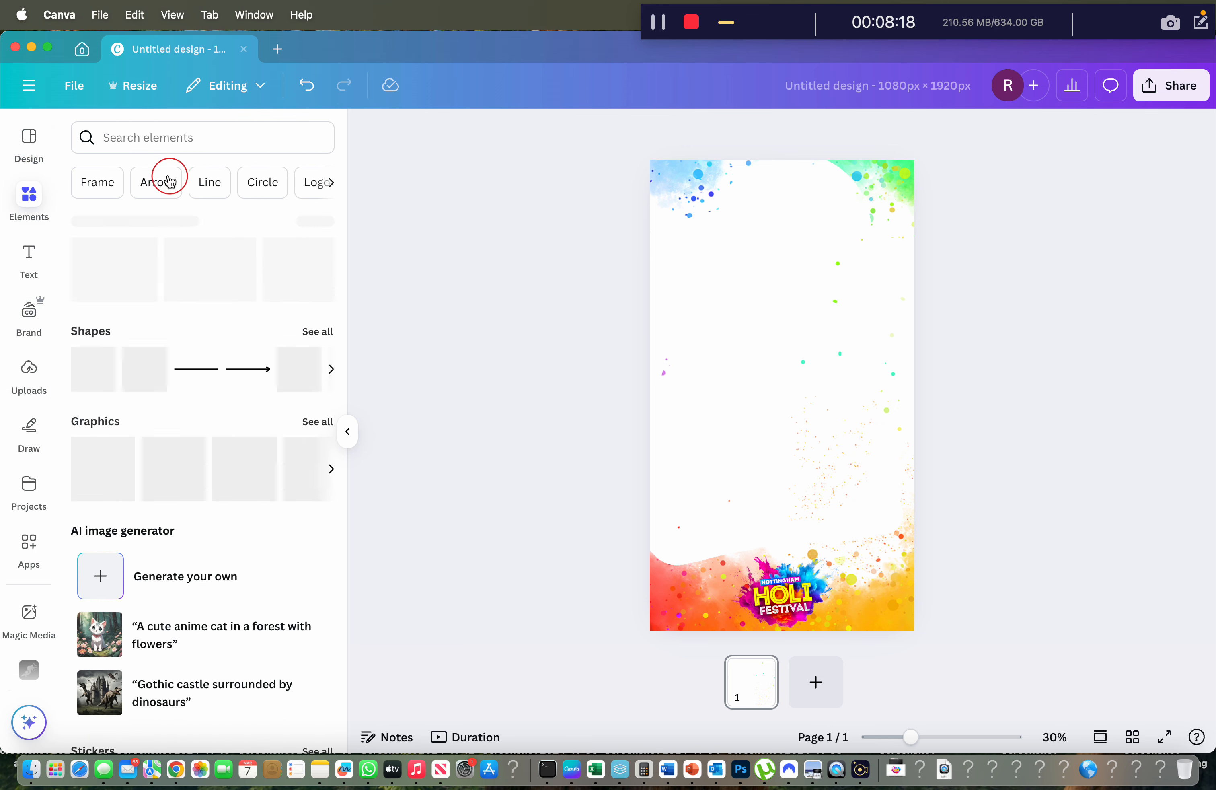
pyautogui.click(165, 137)
pyautogui.write('holi')
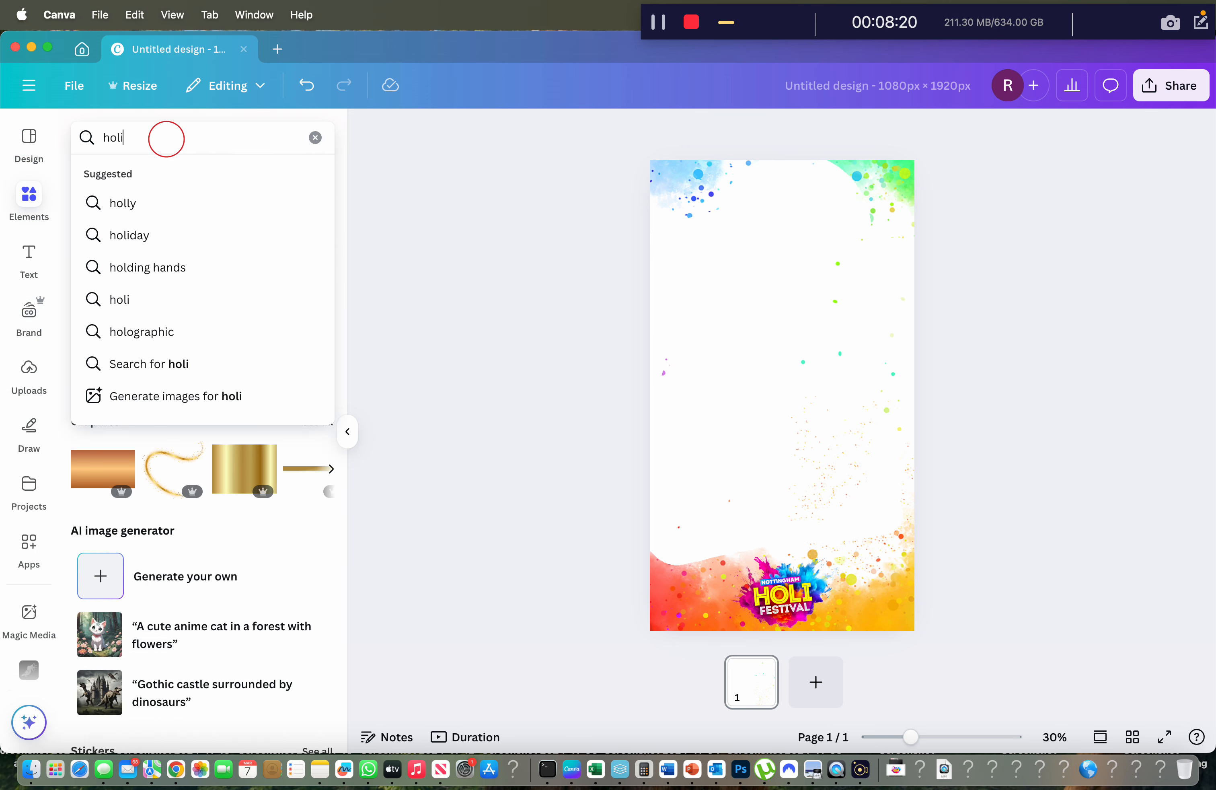
pyautogui.press('Return')
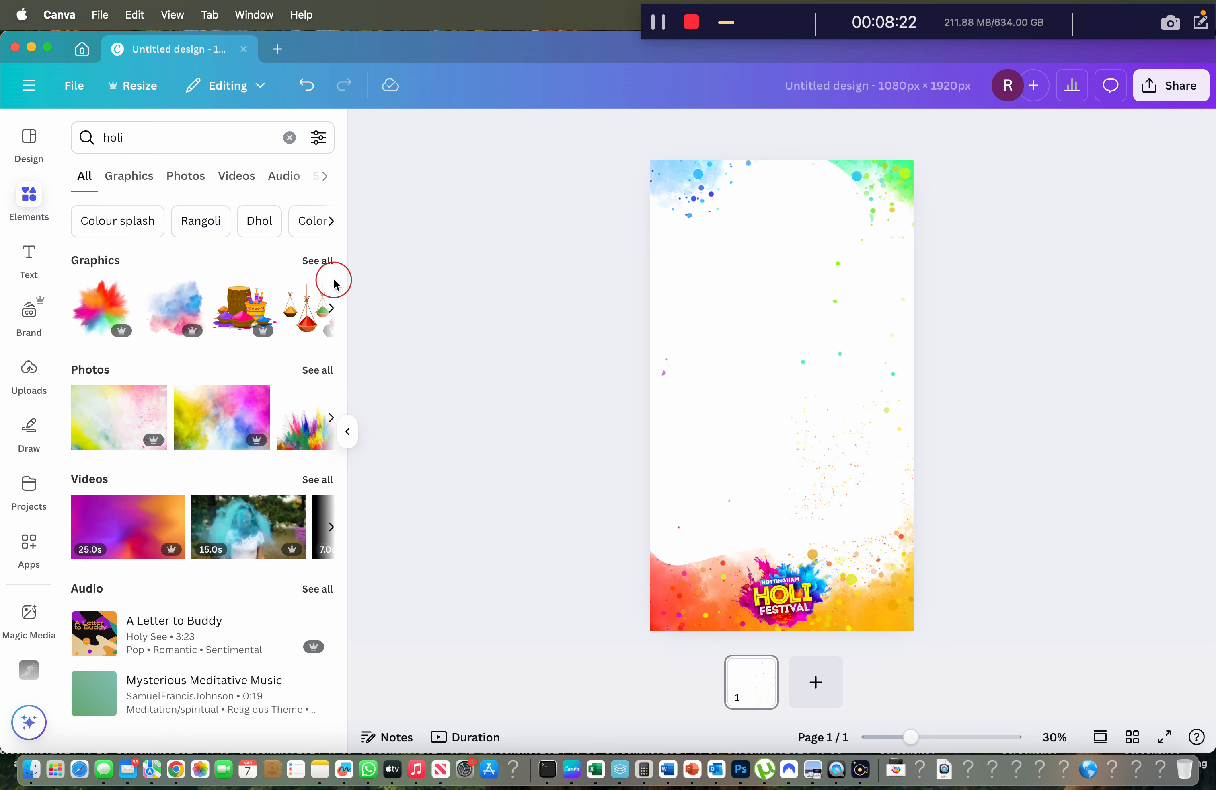
pyautogui.click(317, 261)
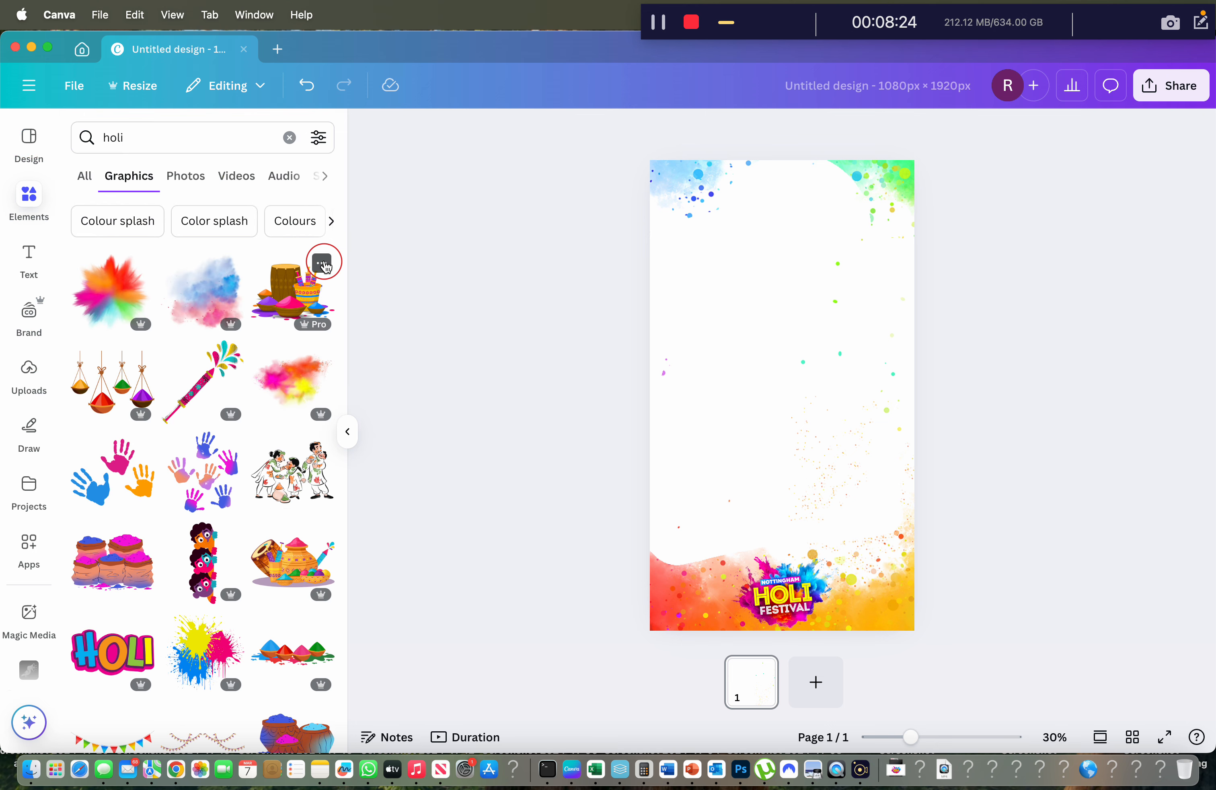
# Try placing the blue-and-pink powder cloud graphic partly off the upper part of the page's left edge
pyautogui.scroll(-5, 192, 531)
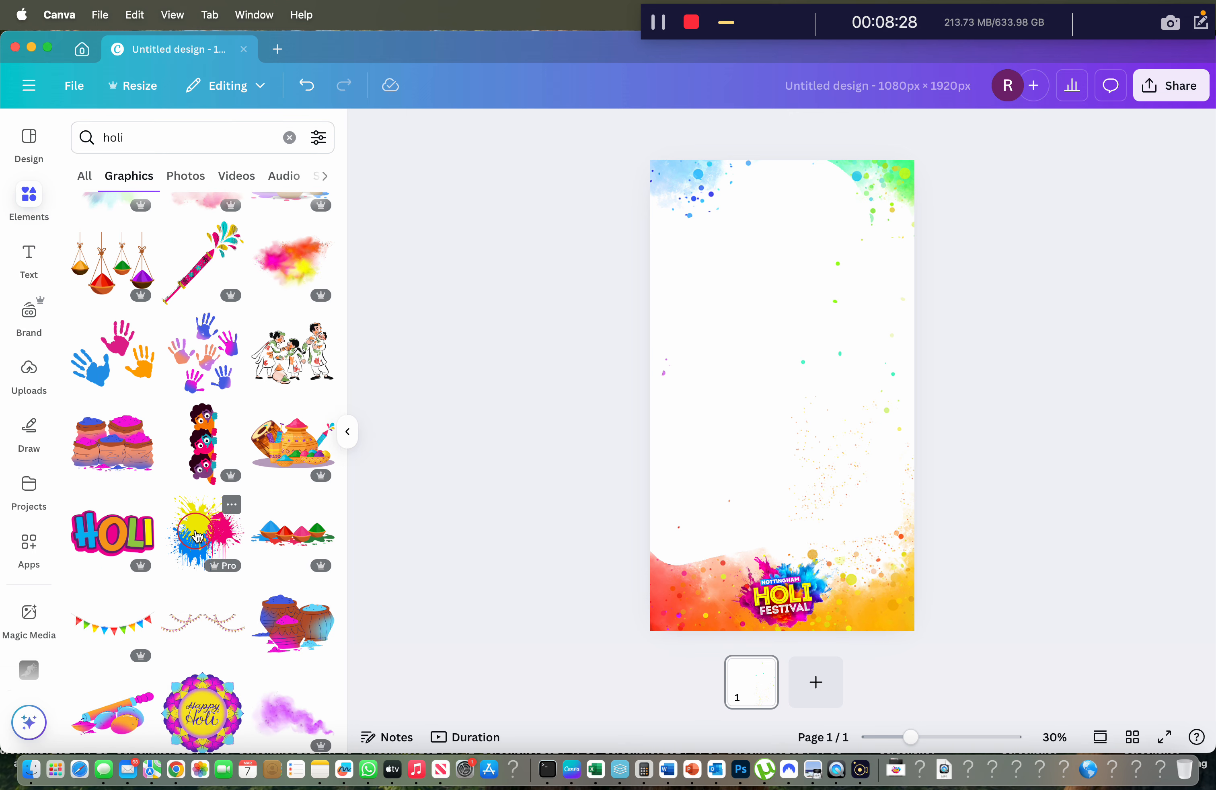
pyautogui.scroll(-15, 192, 533)
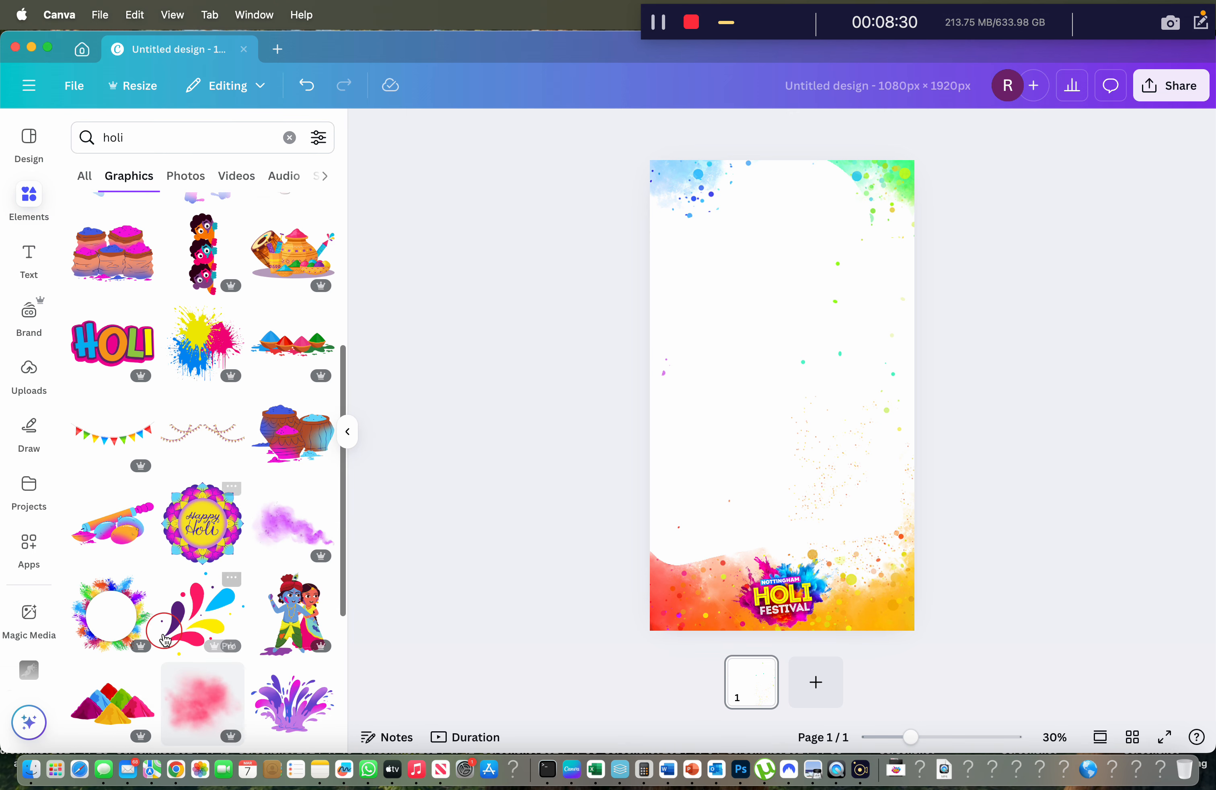
pyautogui.scroll(-6, 162, 641)
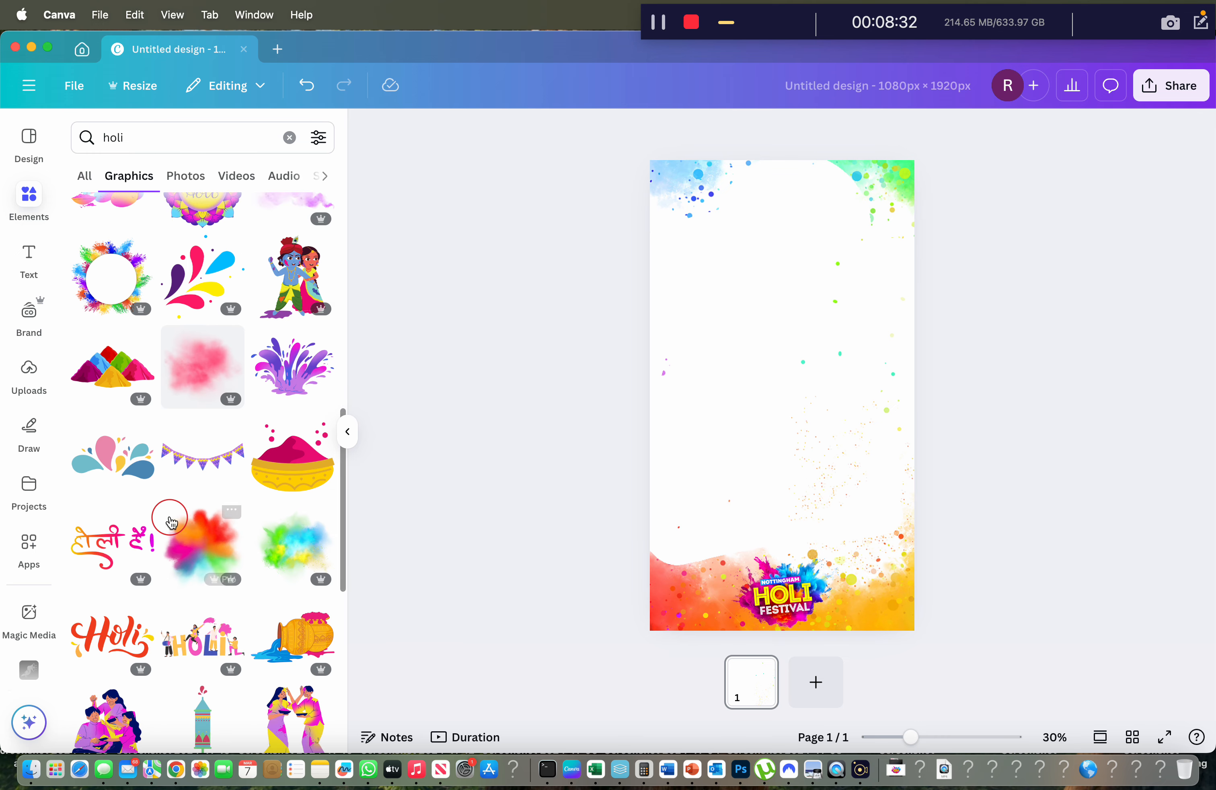
pyautogui.scroll(-6, 171, 443)
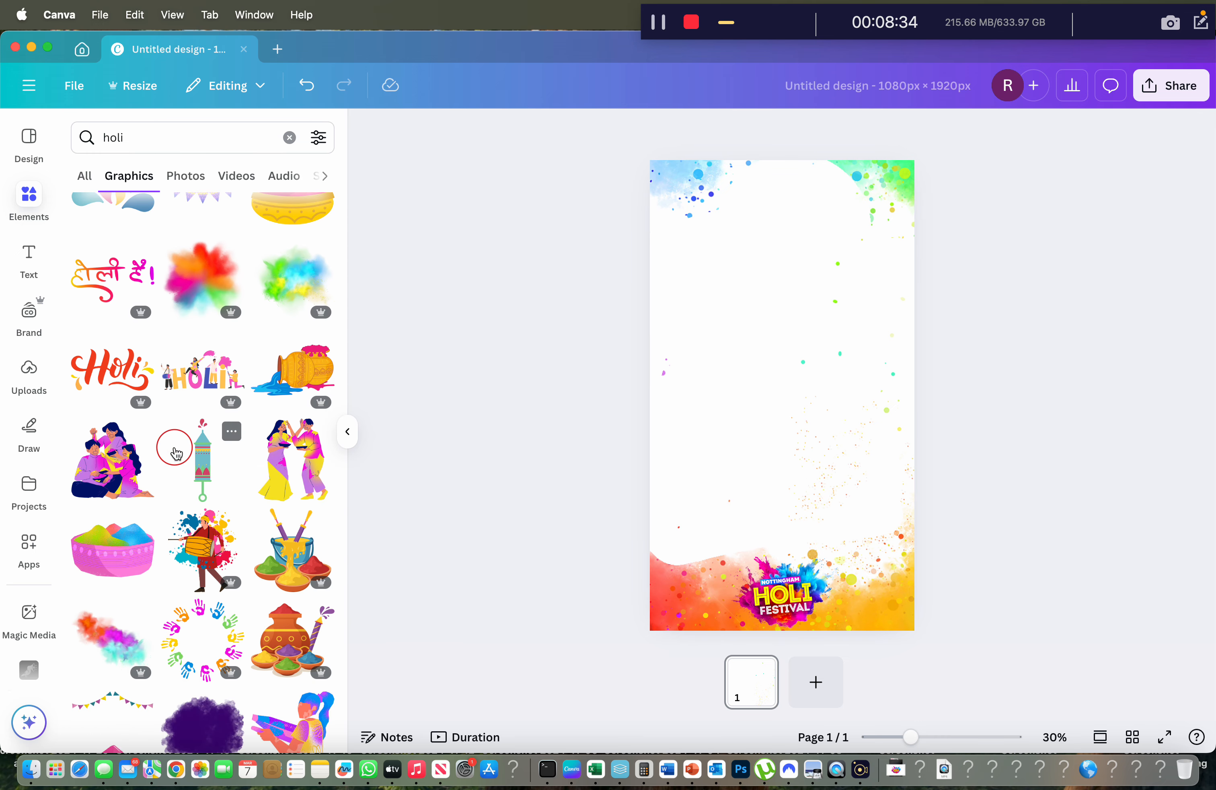
pyautogui.scroll(15, 136, 375)
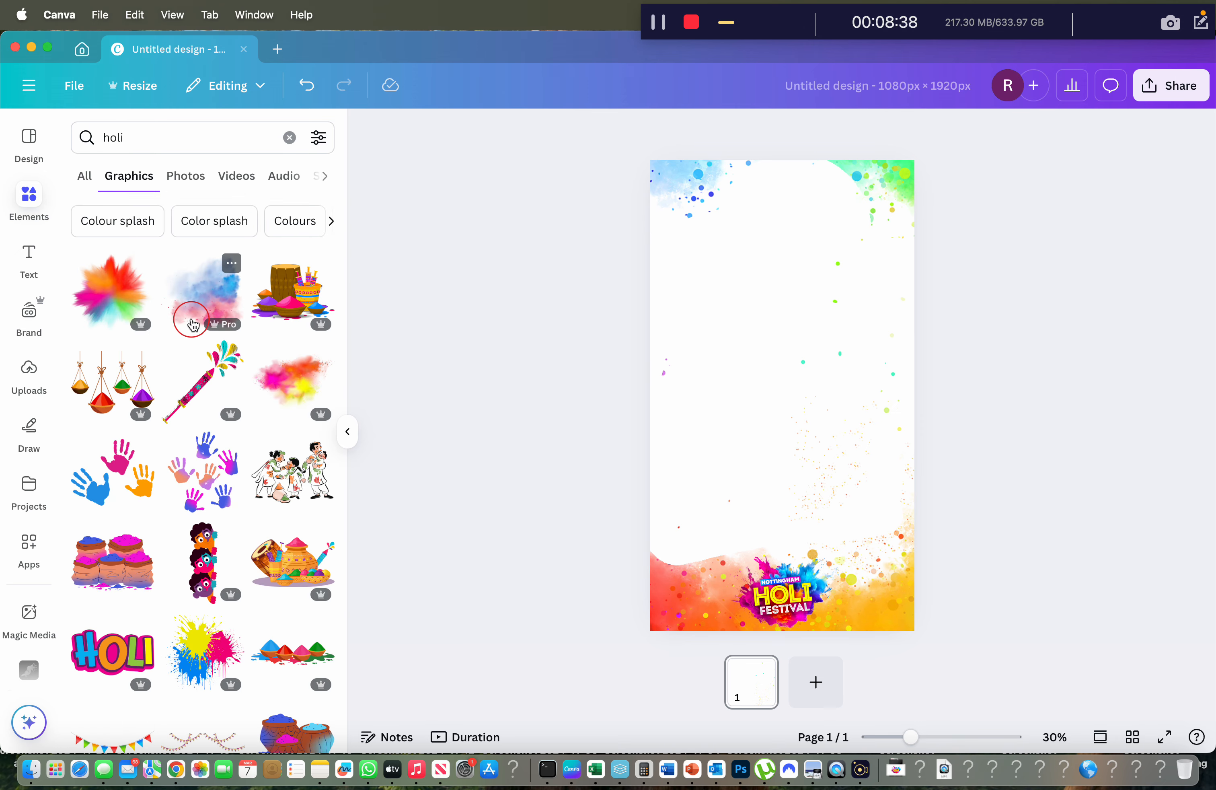
pyautogui.click(193, 322)
pyautogui.moveTo(749, 372); pyautogui.dragTo(550, 253)
pyautogui.moveTo(686, 246); pyautogui.dragTo(628, 194)
# Duplicate the powder cloud twice and arrange the copies down the page's left edge
pyautogui.click(584, 375)
pyautogui.moveTo(608, 255); pyautogui.dragTo(603, 374)
pyautogui.click(669, 291)
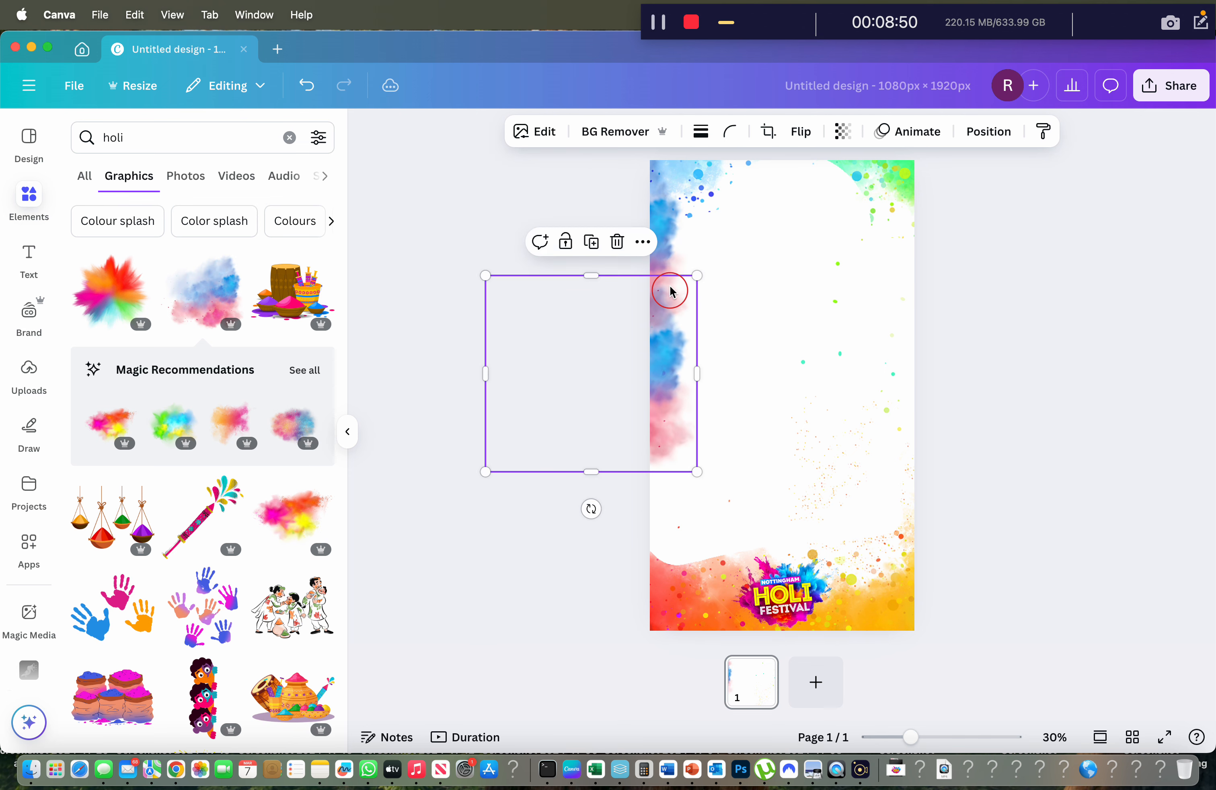
pyautogui.click(591, 241)
pyautogui.moveTo(616, 287); pyautogui.dragTo(622, 418)
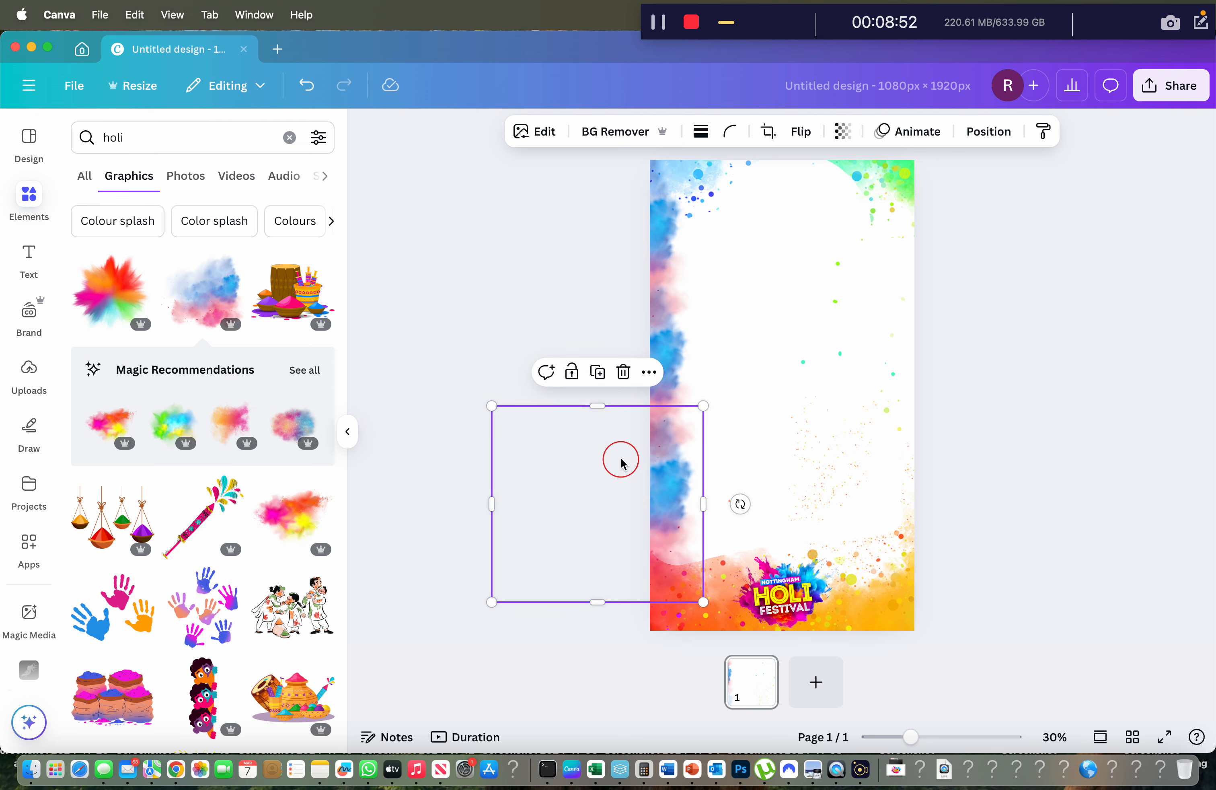
pyautogui.click(723, 433)
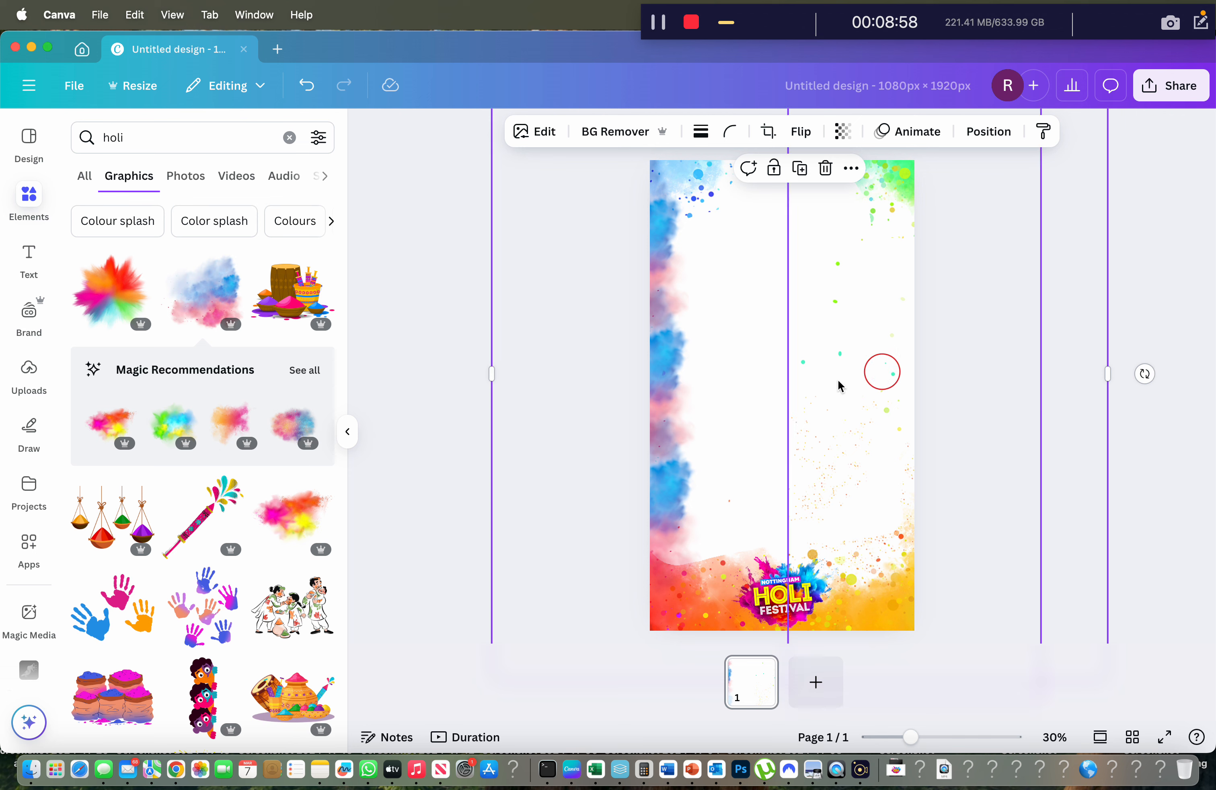
# Delete all three powder cloud graphics from the page's left edge
pyautogui.click(666, 492)
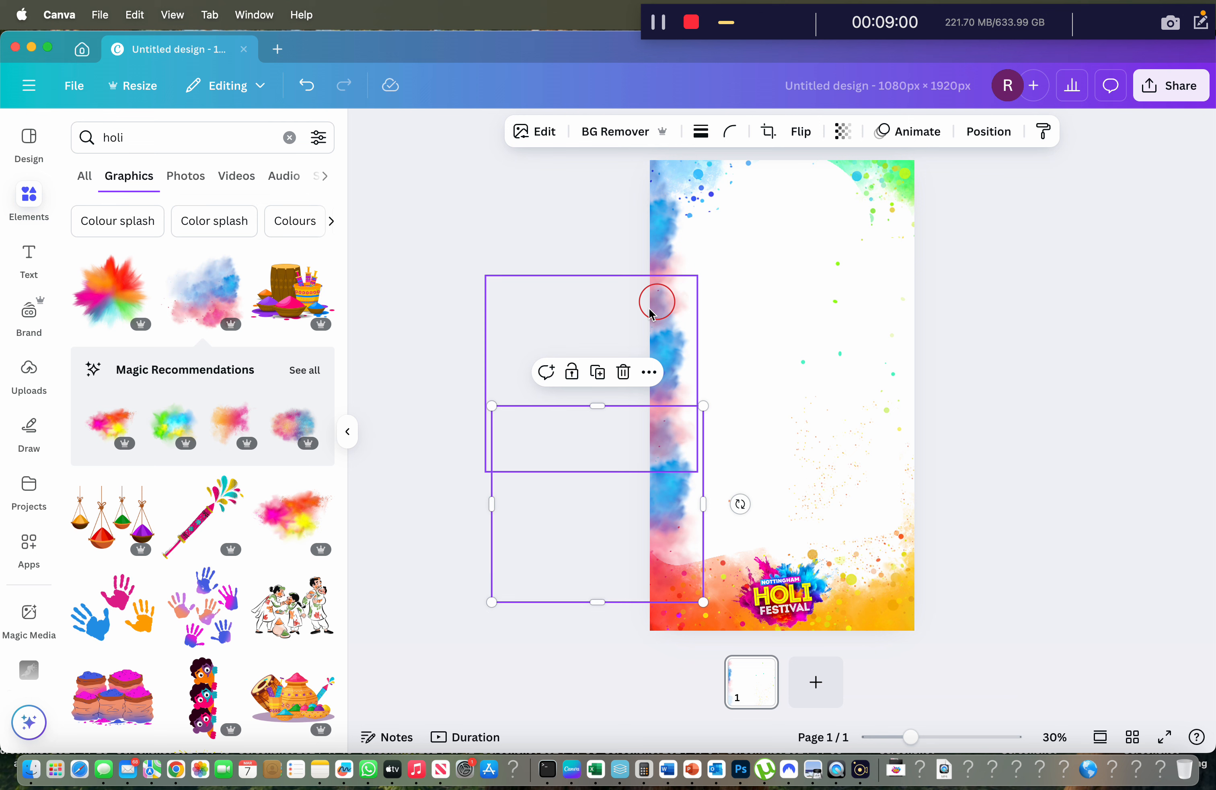
pyautogui.click(622, 374)
pyautogui.click(672, 290)
pyautogui.click(621, 240)
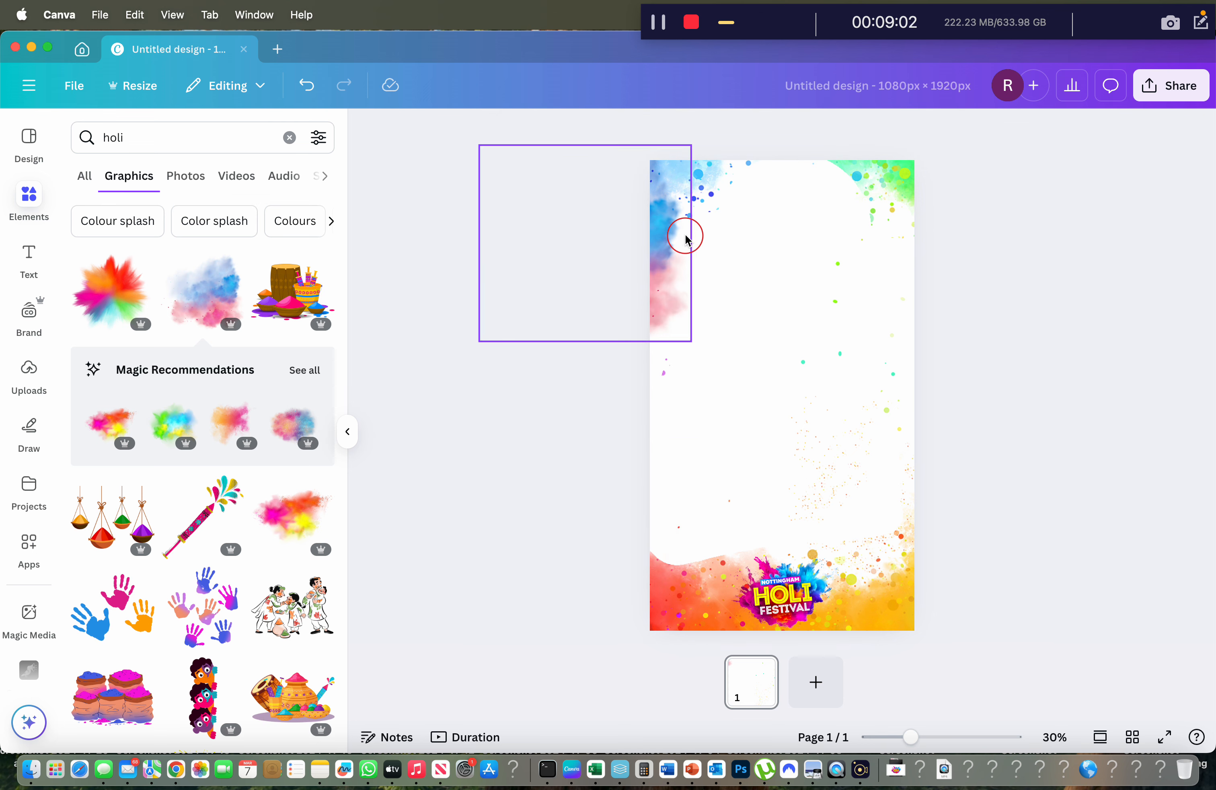
pyautogui.click(684, 237)
pyautogui.click(610, 374)
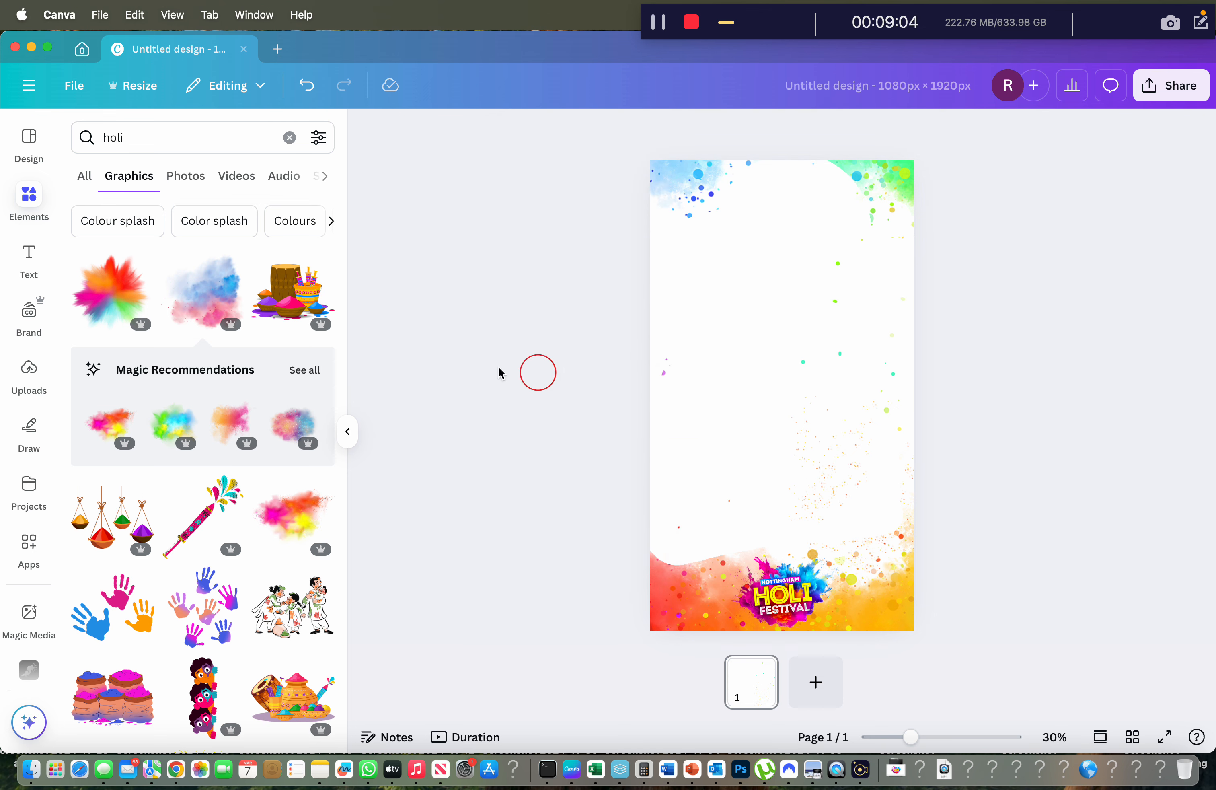
# Add the pink Holi water gun graphic and place it in the page's bottom-left corner
pyautogui.scroll(-2, 244, 522)
pyautogui.scroll(-2, 243, 522)
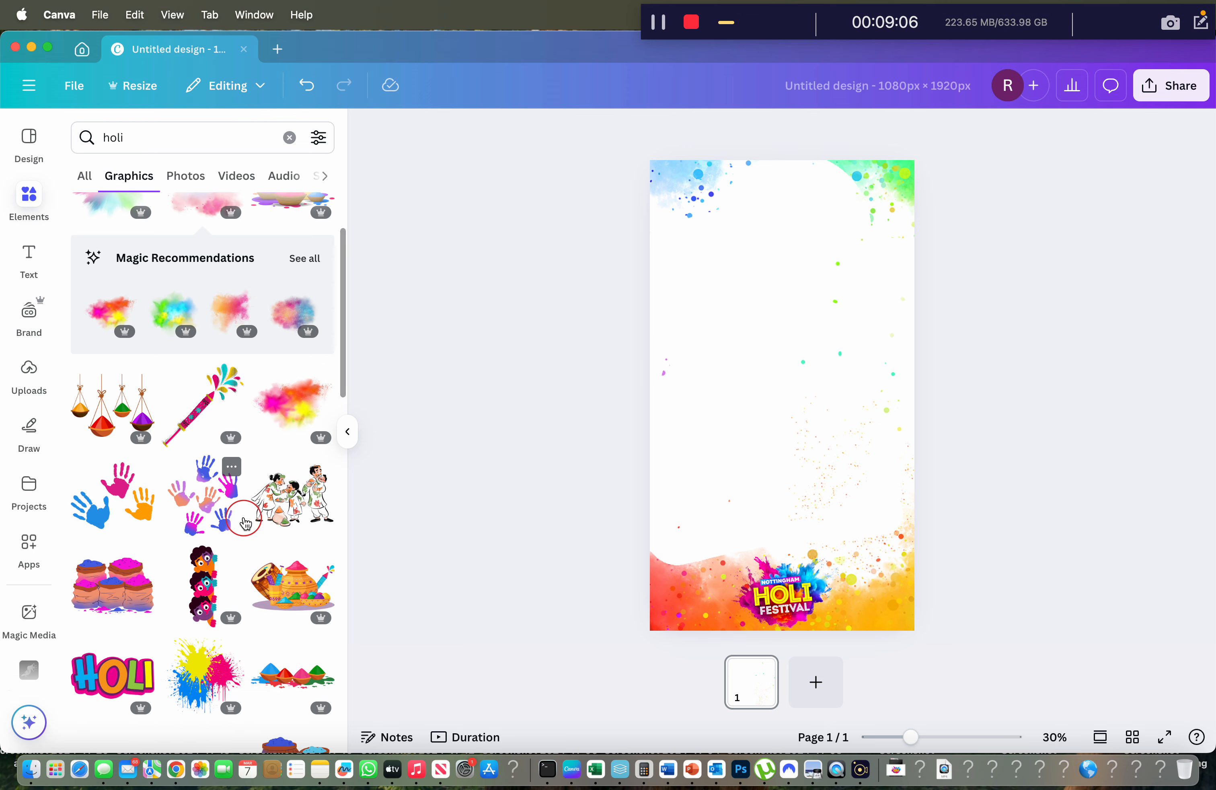
pyautogui.click(203, 405)
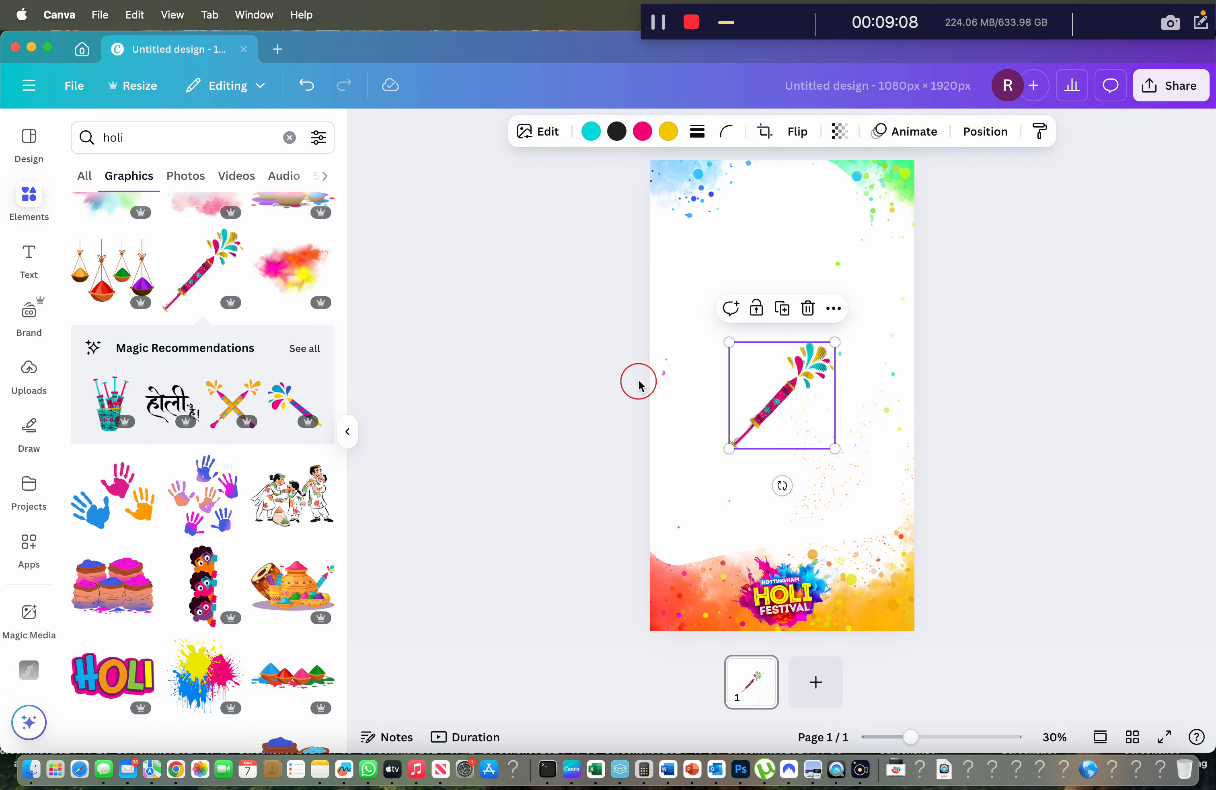
pyautogui.moveTo(815, 411); pyautogui.dragTo(716, 608)
pyautogui.click(1124, 403)
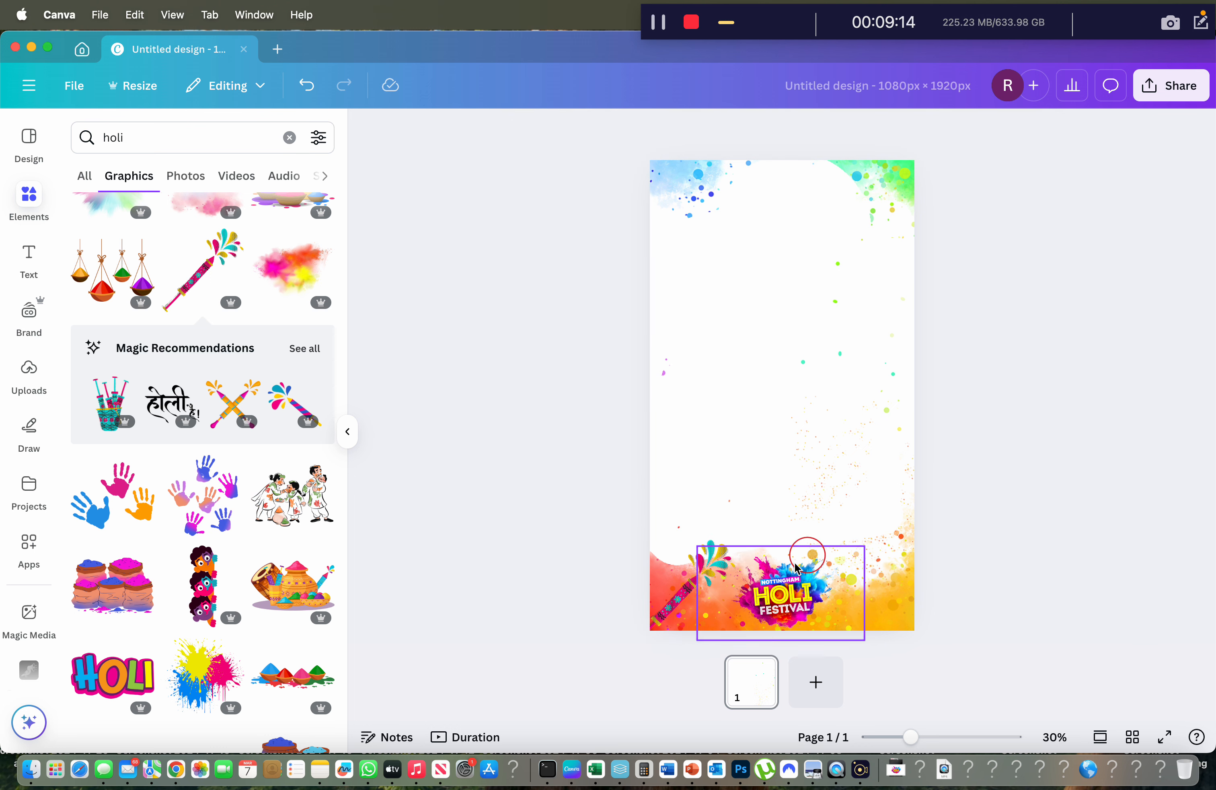
# Duplicate the water gun and move the copy to the page's bottom-right corner
pyautogui.click(677, 595)
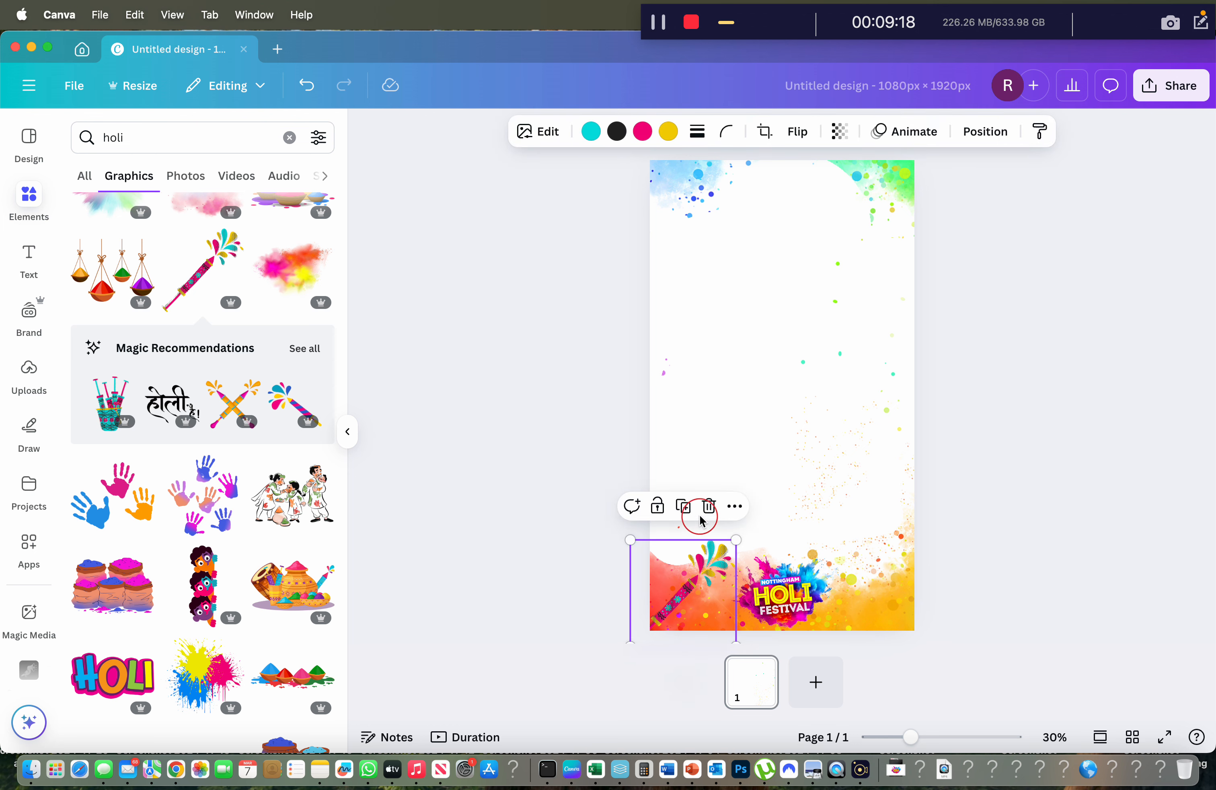
pyautogui.click(684, 507)
pyautogui.moveTo(691, 598); pyautogui.dragTo(873, 598)
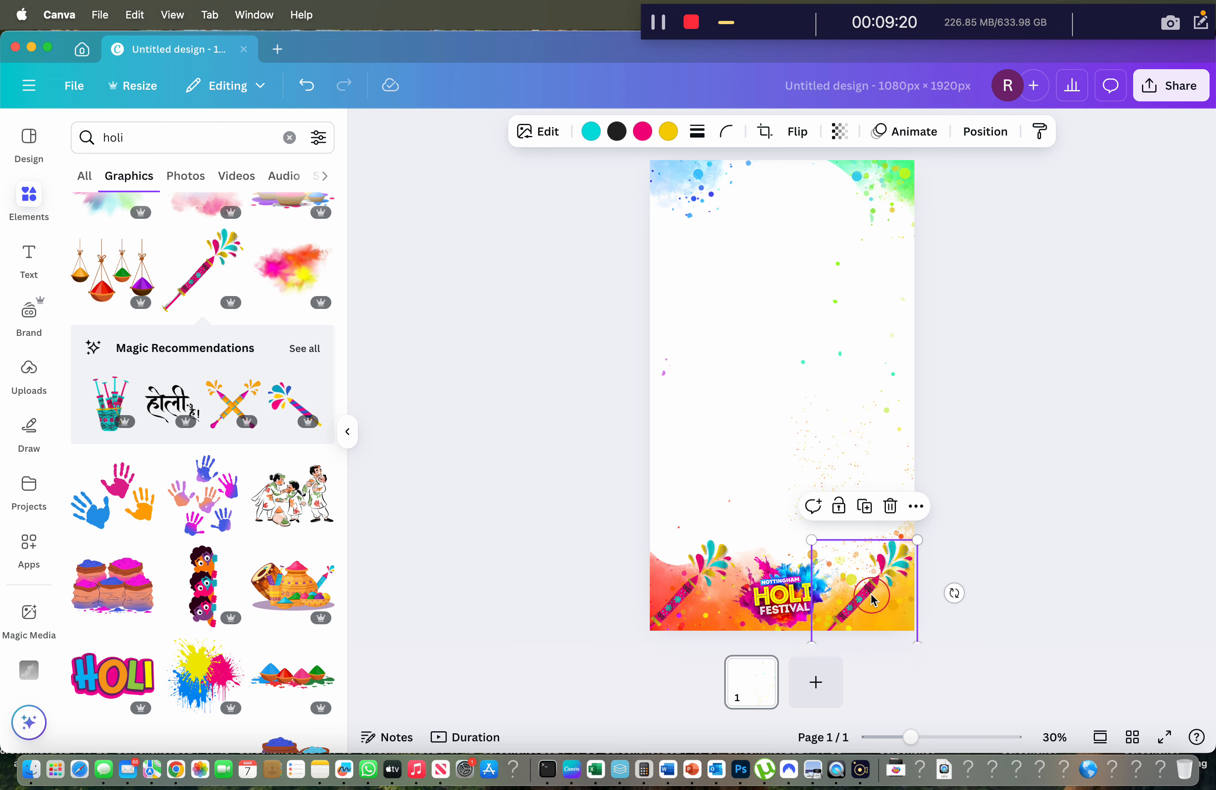
# Move the copied water gun up into the blank area and flip it horizontally
pyautogui.rightClick(864, 590)
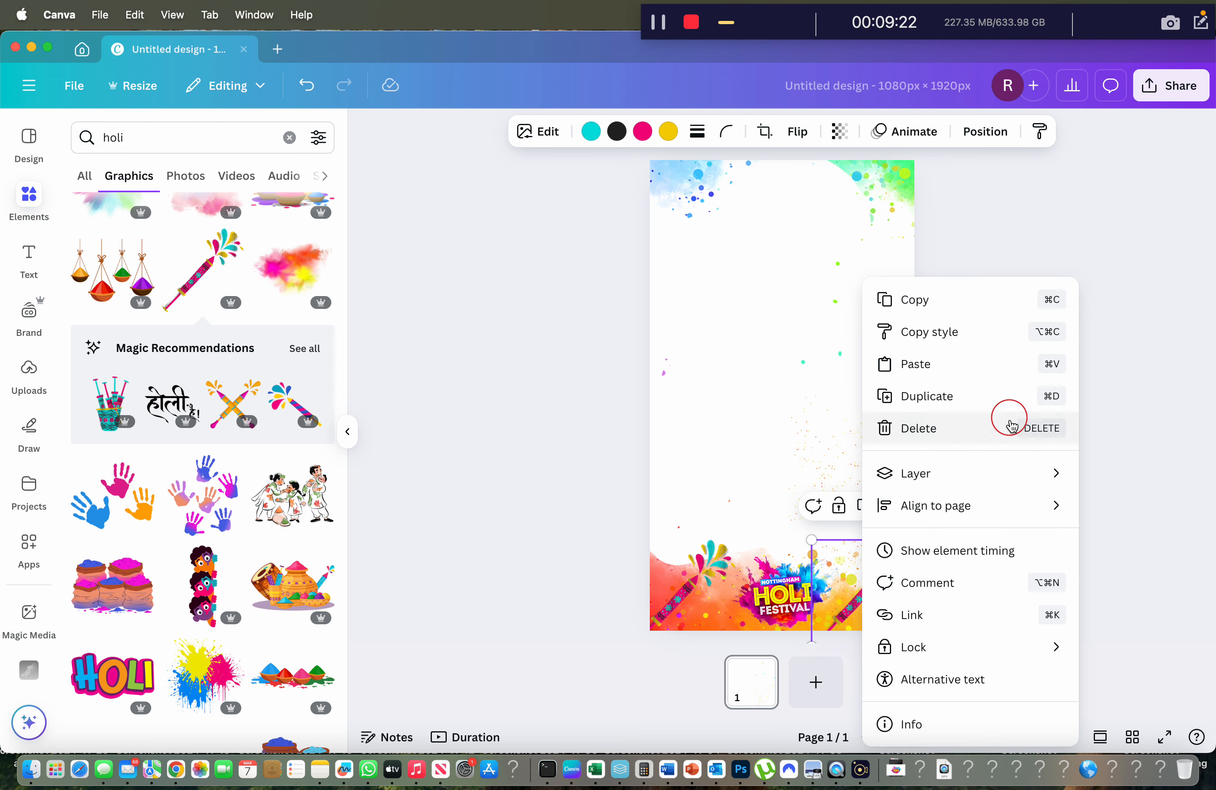
pyautogui.moveTo(1000, 487)
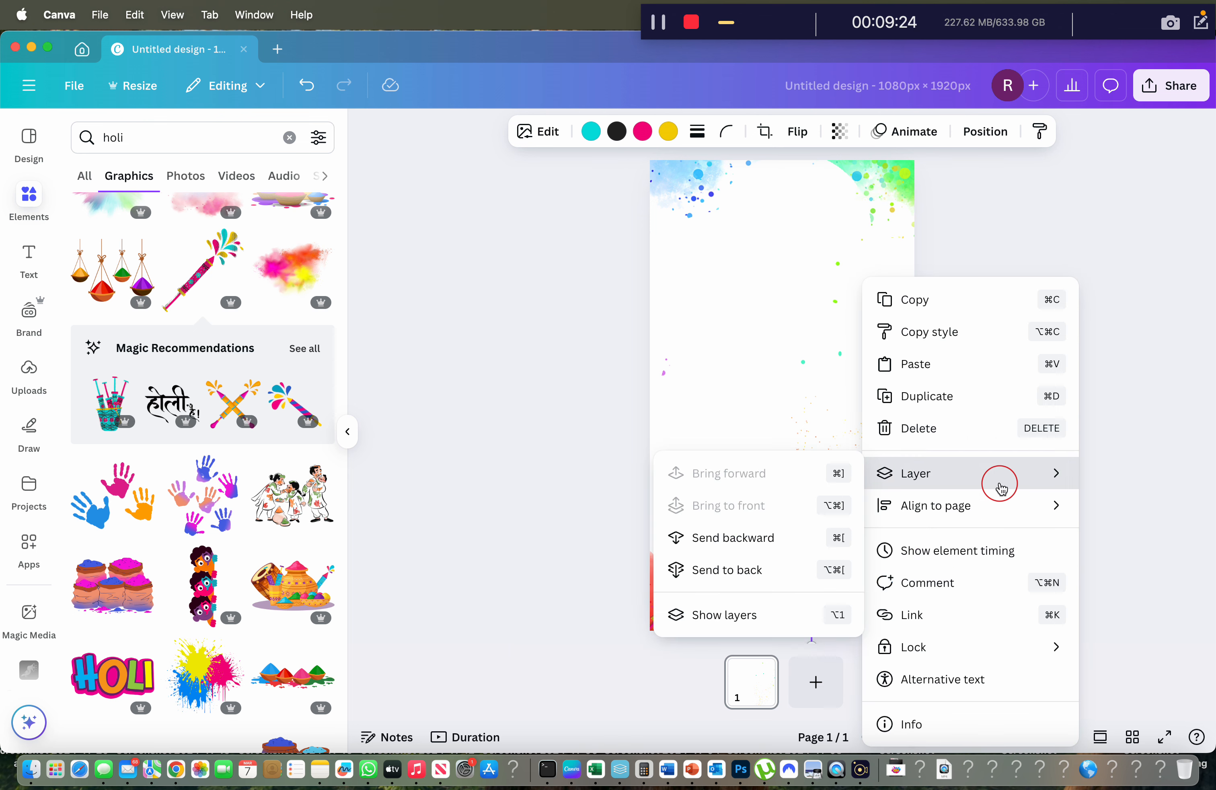
pyautogui.click(771, 423)
pyautogui.moveTo(896, 601); pyautogui.dragTo(848, 458)
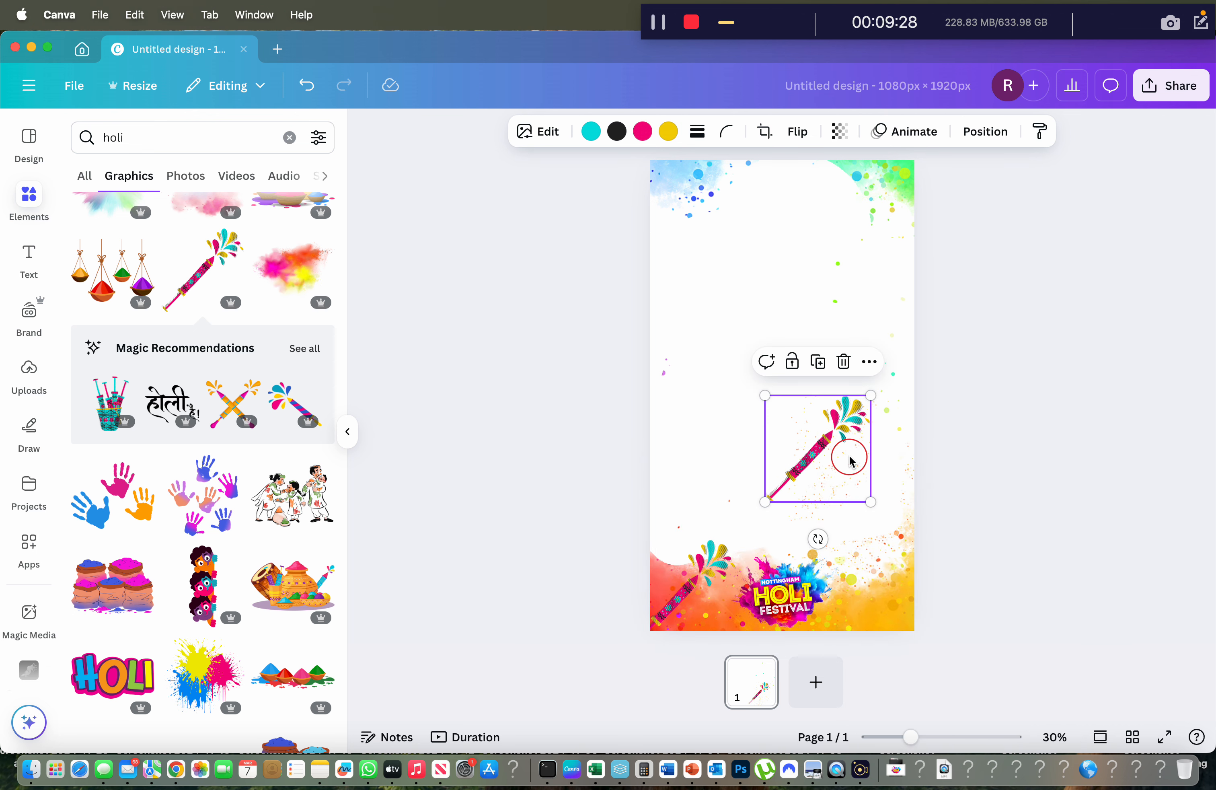
pyautogui.rightClick(849, 458)
pyautogui.moveTo(852, 466)
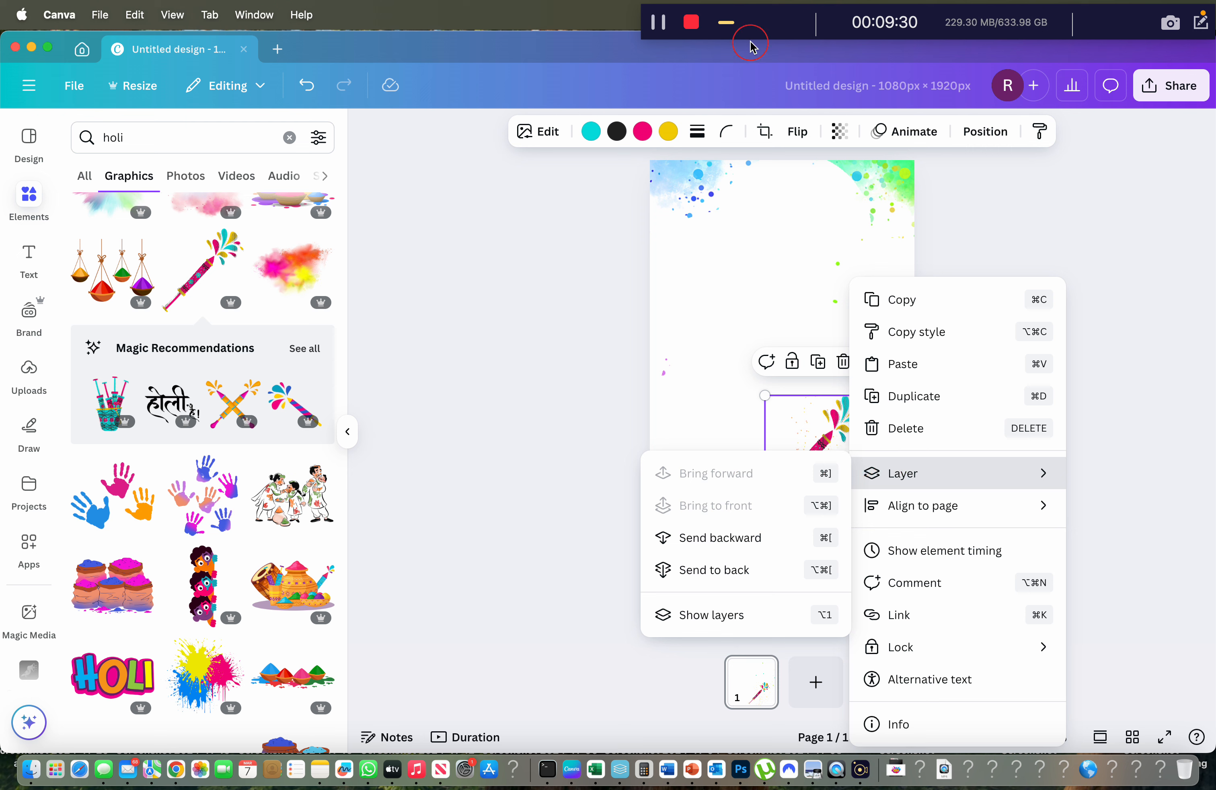
pyautogui.click(798, 135)
pyautogui.click(800, 136)
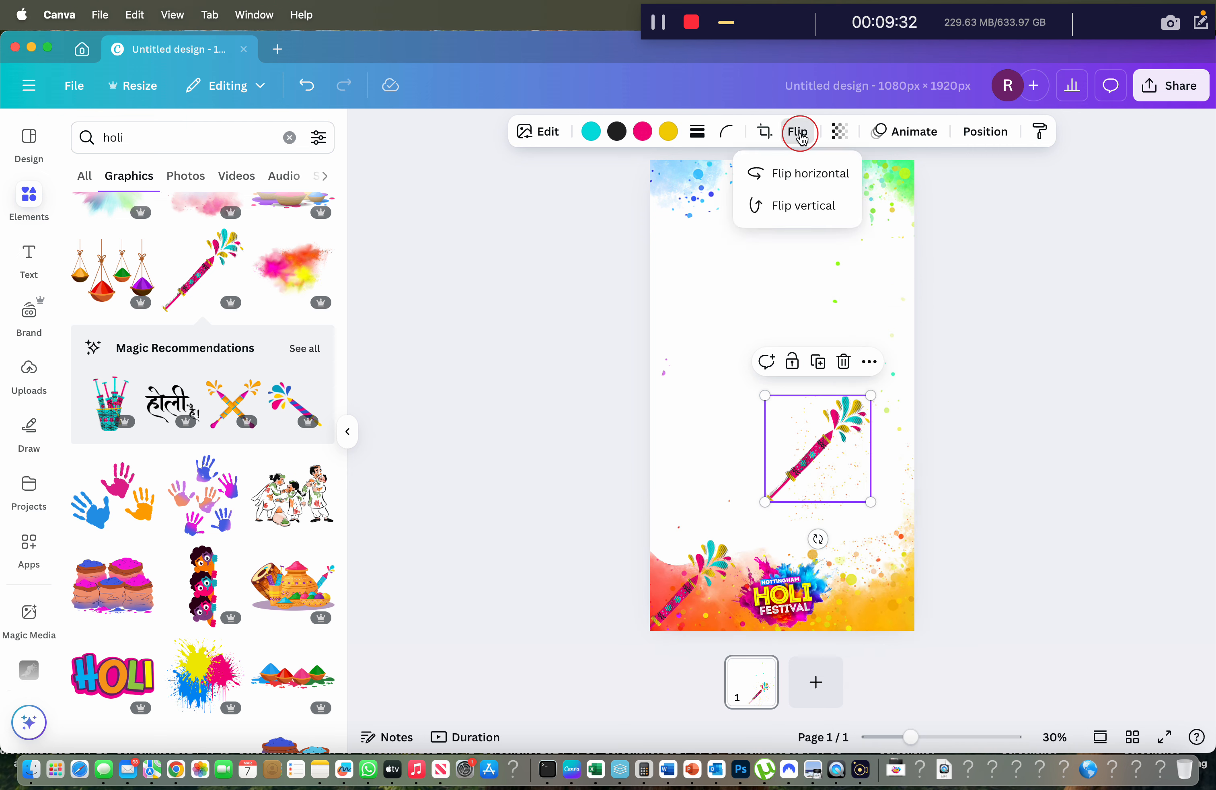
pyautogui.click(805, 172)
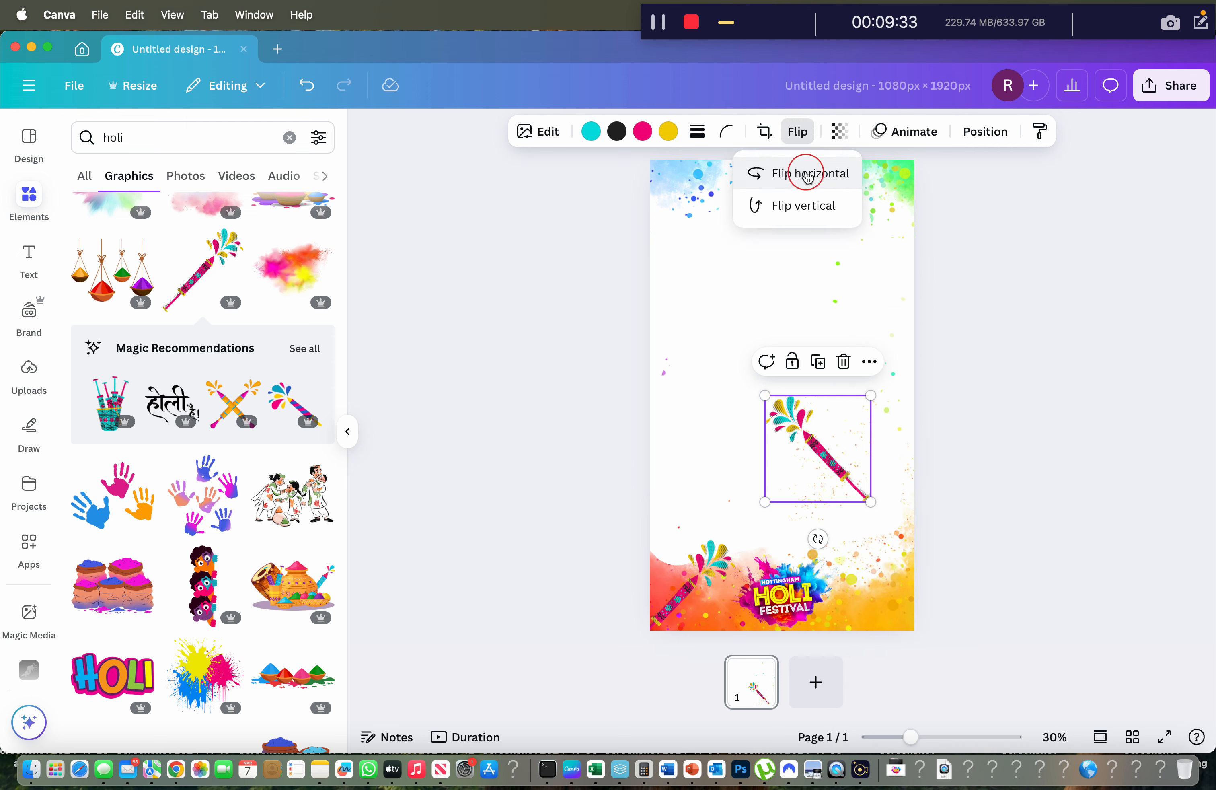
pyautogui.click(783, 310)
# Place the flipped water gun in the page's bottom-right corner, sized to mirror the one in the bottom-left corner
pyautogui.moveTo(842, 455); pyautogui.dragTo(854, 562)
pyautogui.moveTo(809, 523); pyautogui.dragTo(830, 544)
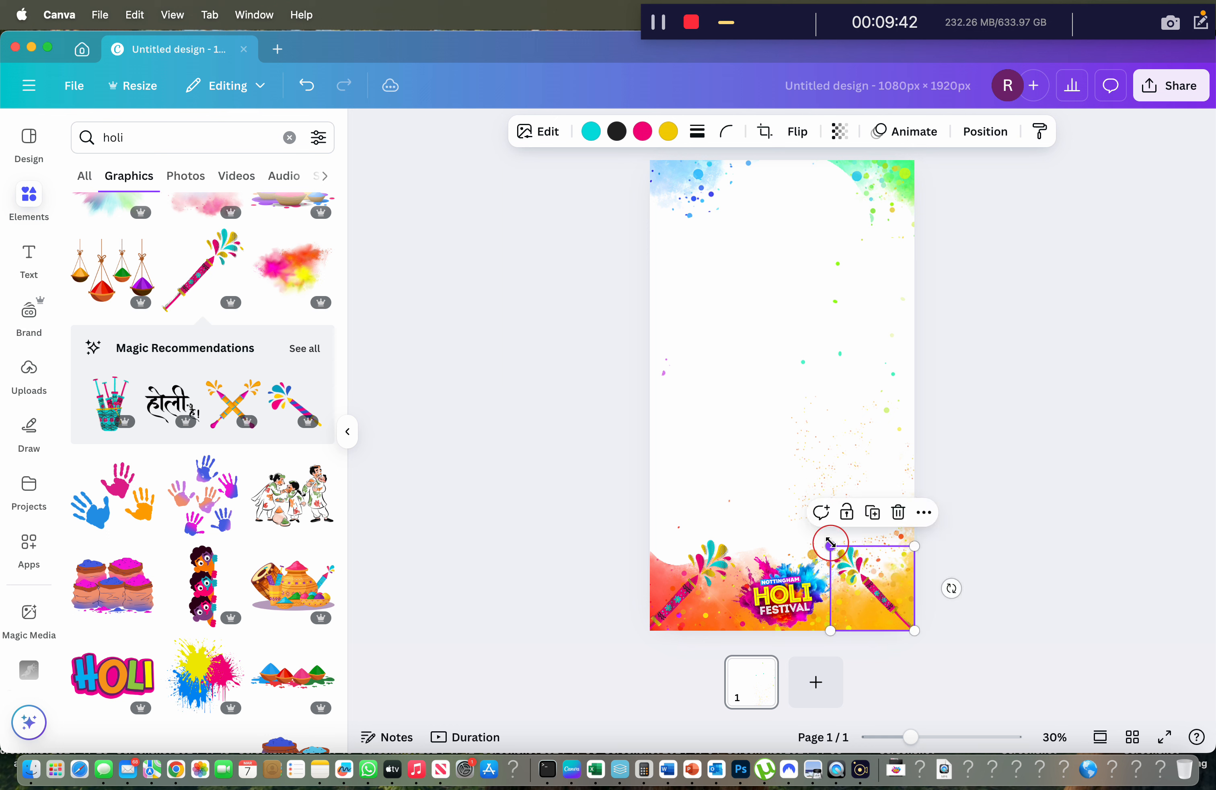
pyautogui.click(969, 564)
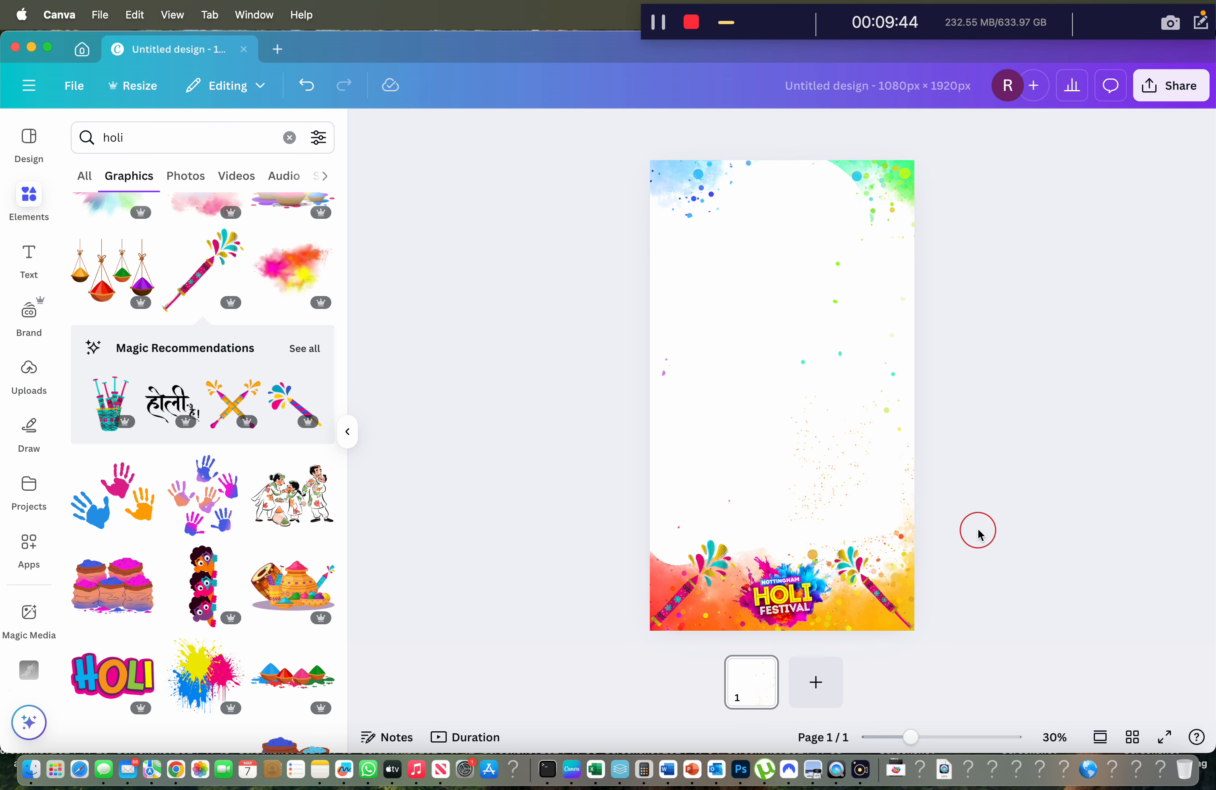
pyautogui.click(896, 583)
pyautogui.moveTo(915, 631); pyautogui.dragTo(937, 663)
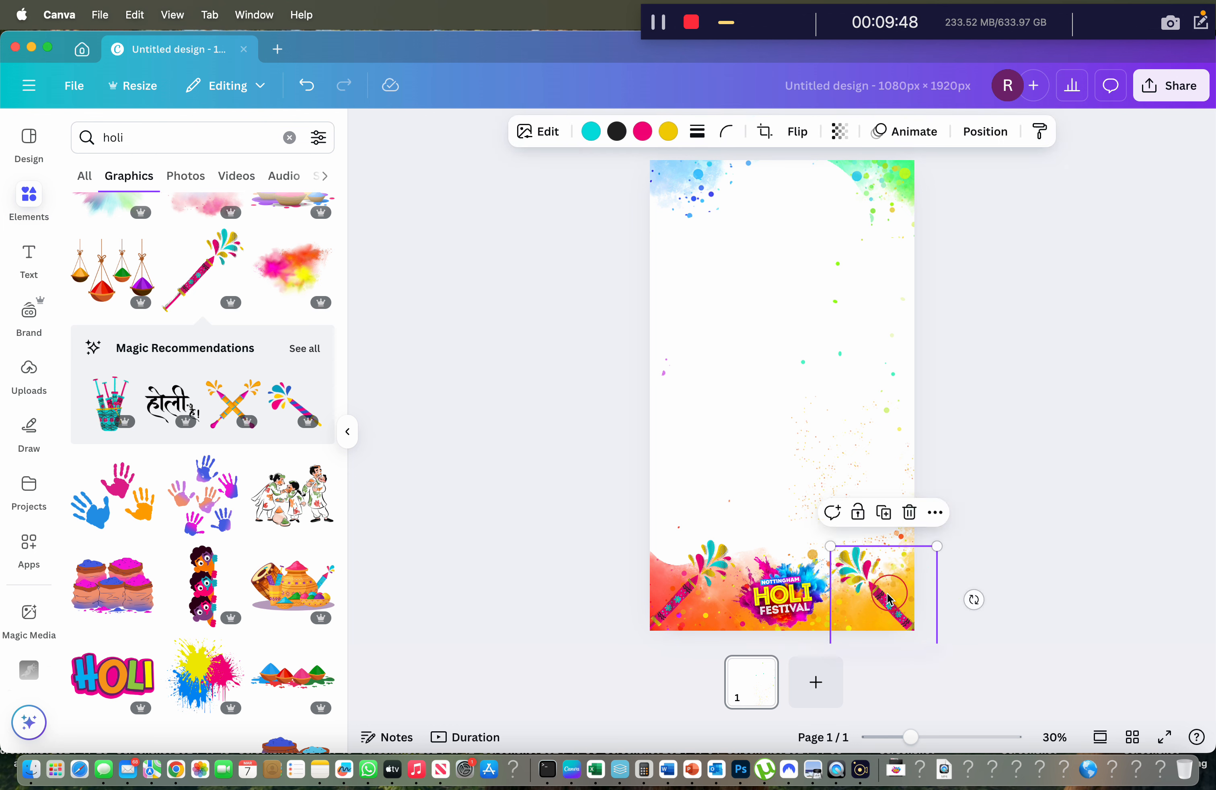
pyautogui.moveTo(889, 599); pyautogui.dragTo(901, 594)
pyautogui.click(1068, 358)
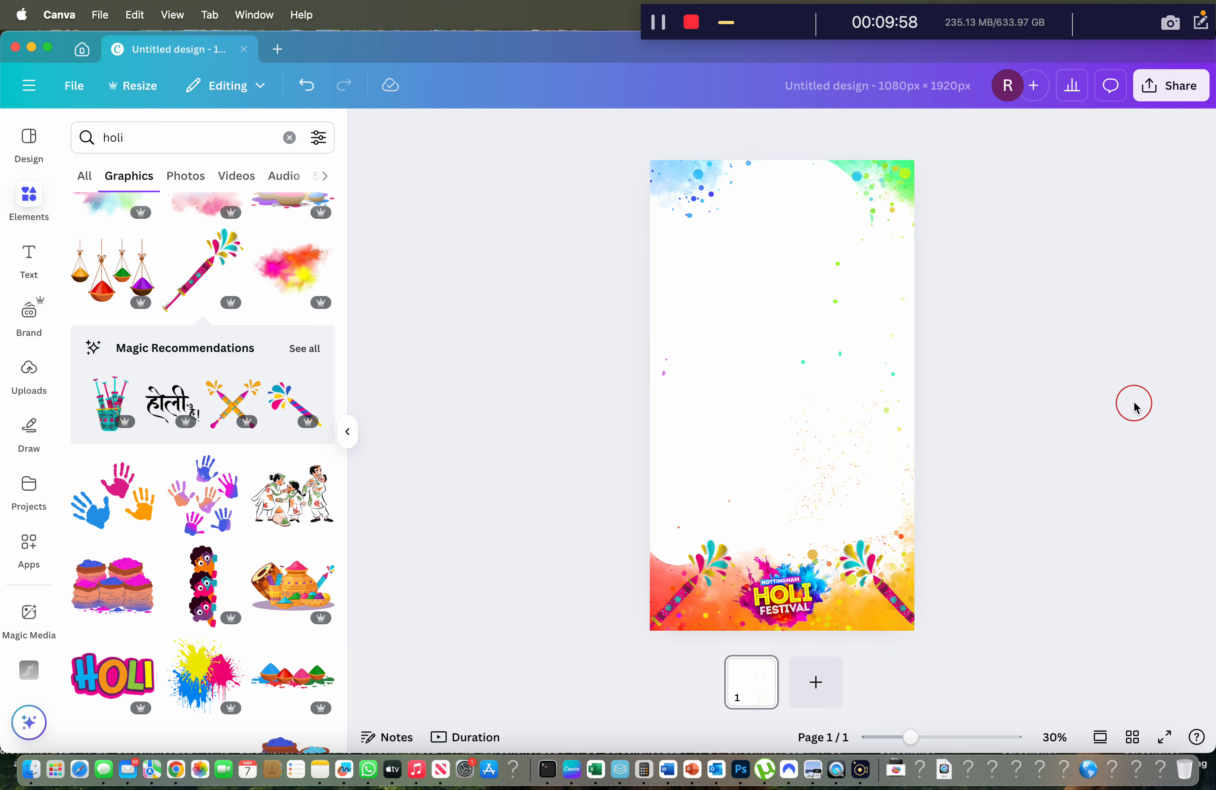
# Try the square paint-splatter frame from the Holi graphics on the page, and delete it again
pyautogui.scroll(-5, 205, 605)
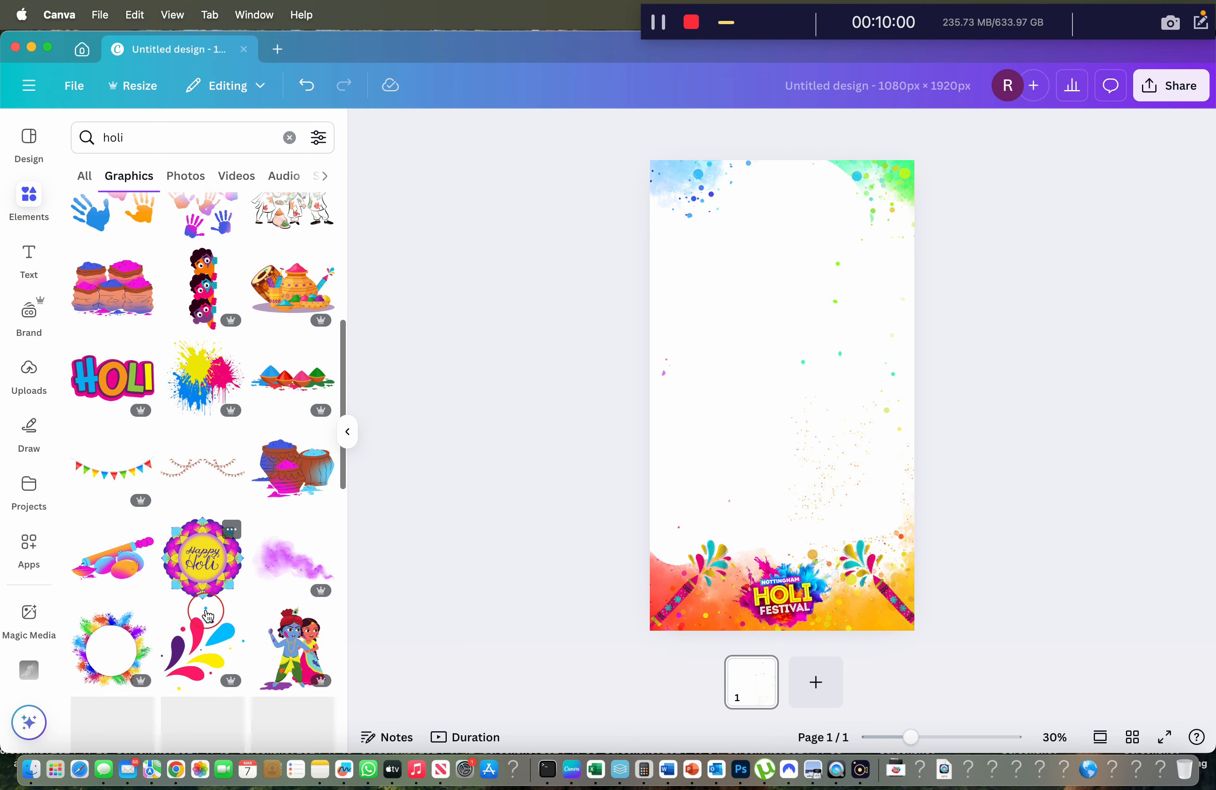
pyautogui.scroll(-8, 208, 615)
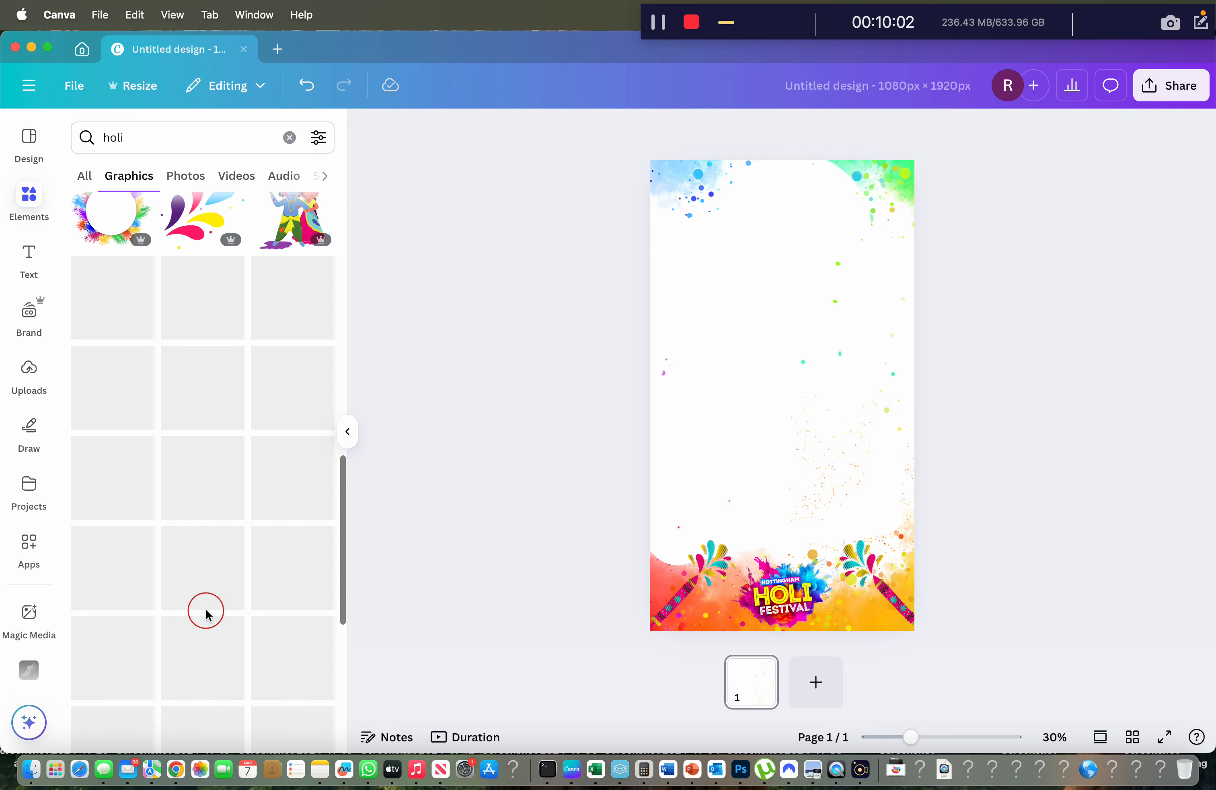
pyautogui.scroll(-3, 209, 513)
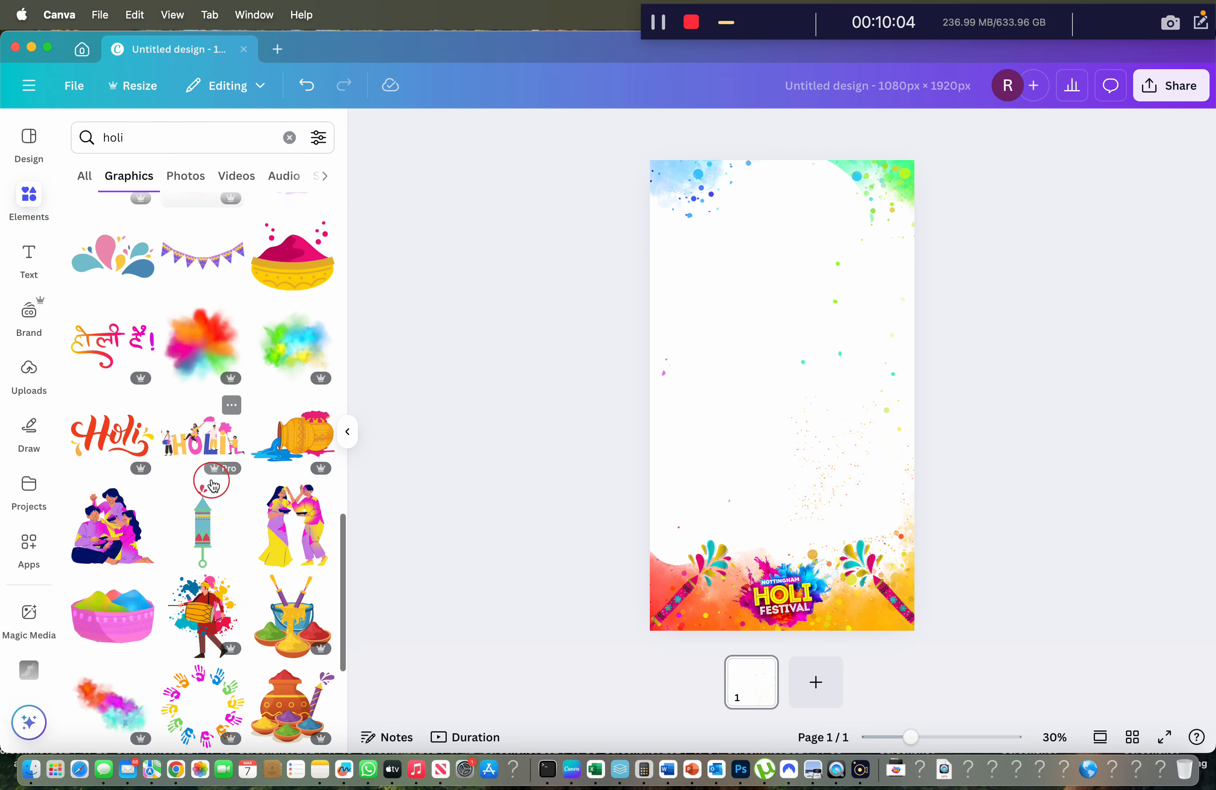
pyautogui.scroll(-4, 210, 488)
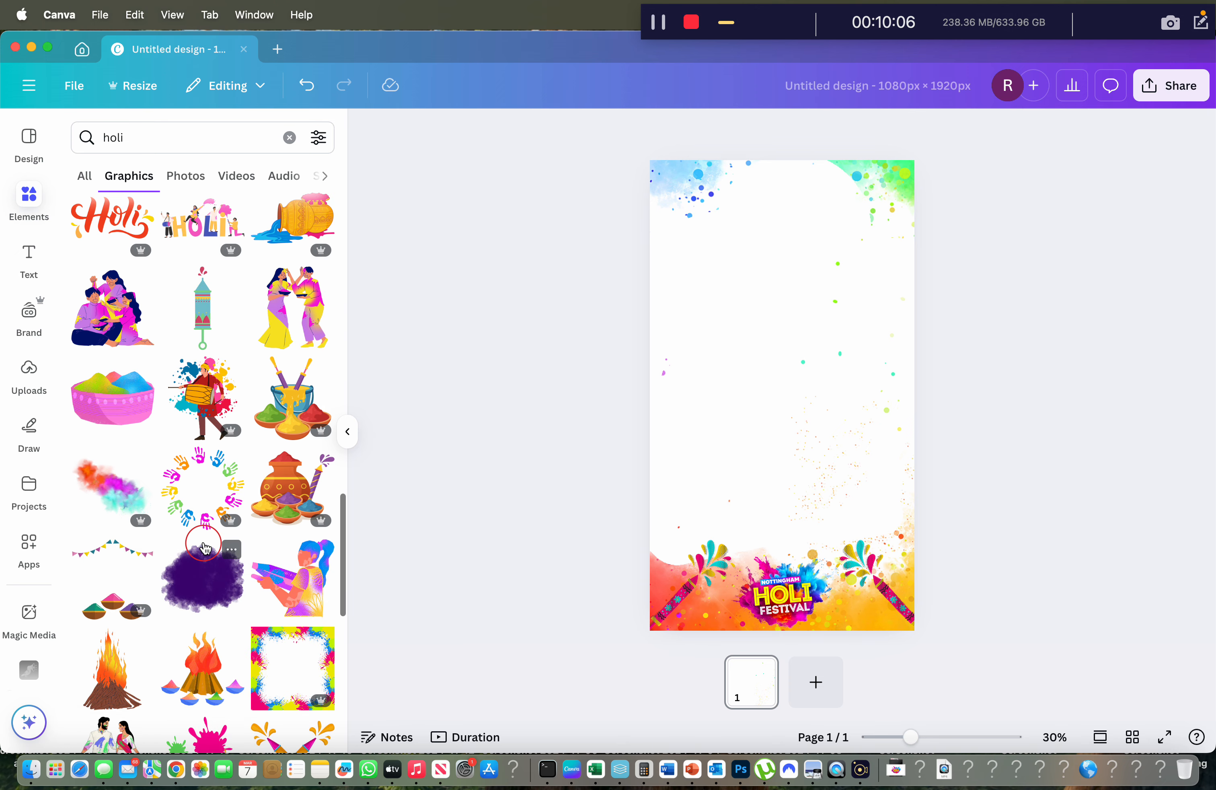
pyautogui.scroll(2, 205, 548)
pyautogui.click(272, 597)
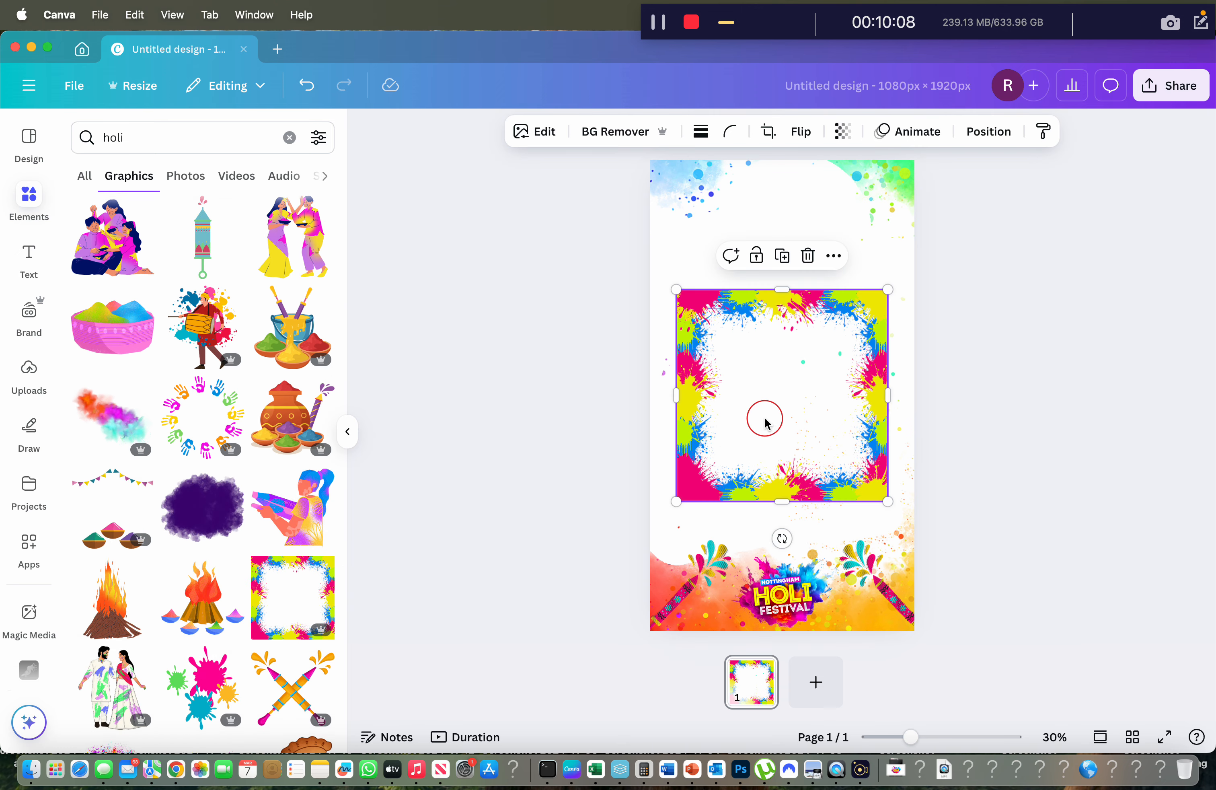
pyautogui.click(807, 255)
# Try the orange, magenta and turquoise powder cloud graphic in the upper part of the page, and delete it again
pyautogui.scroll(-6, 262, 531)
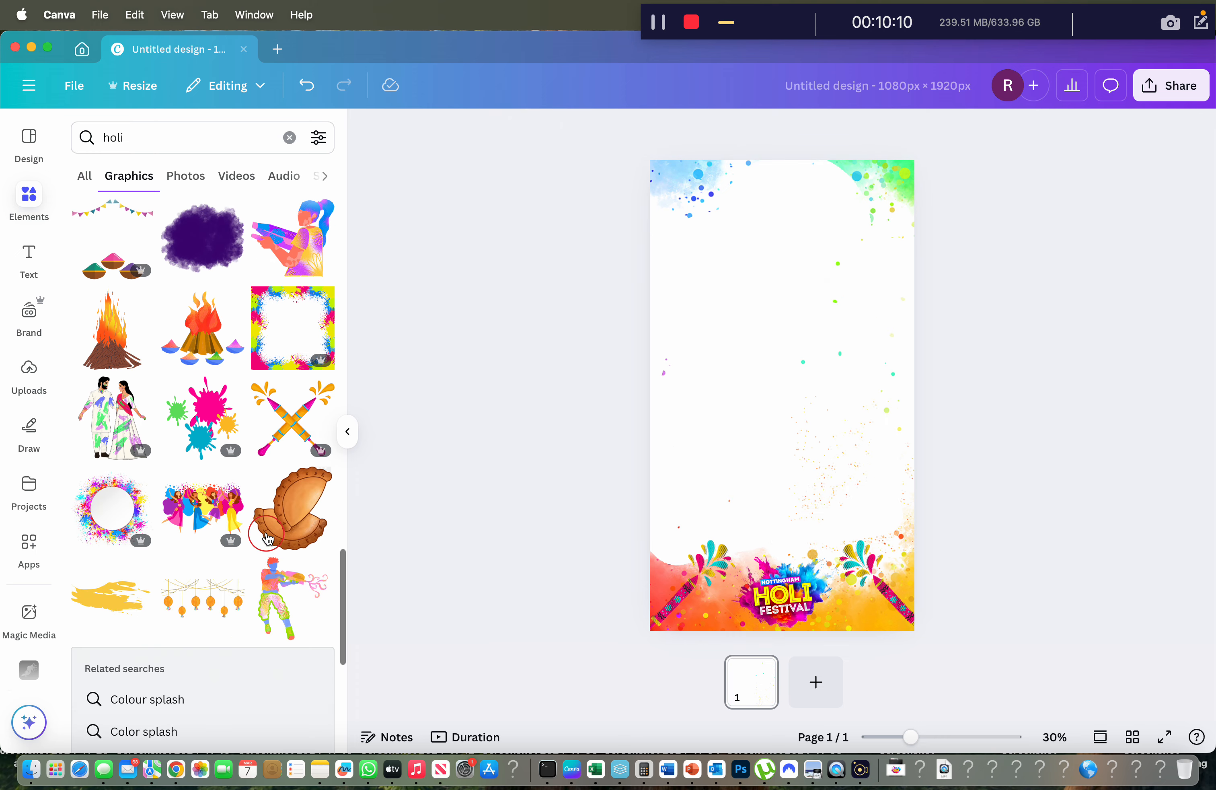
pyautogui.scroll(9, 229, 421)
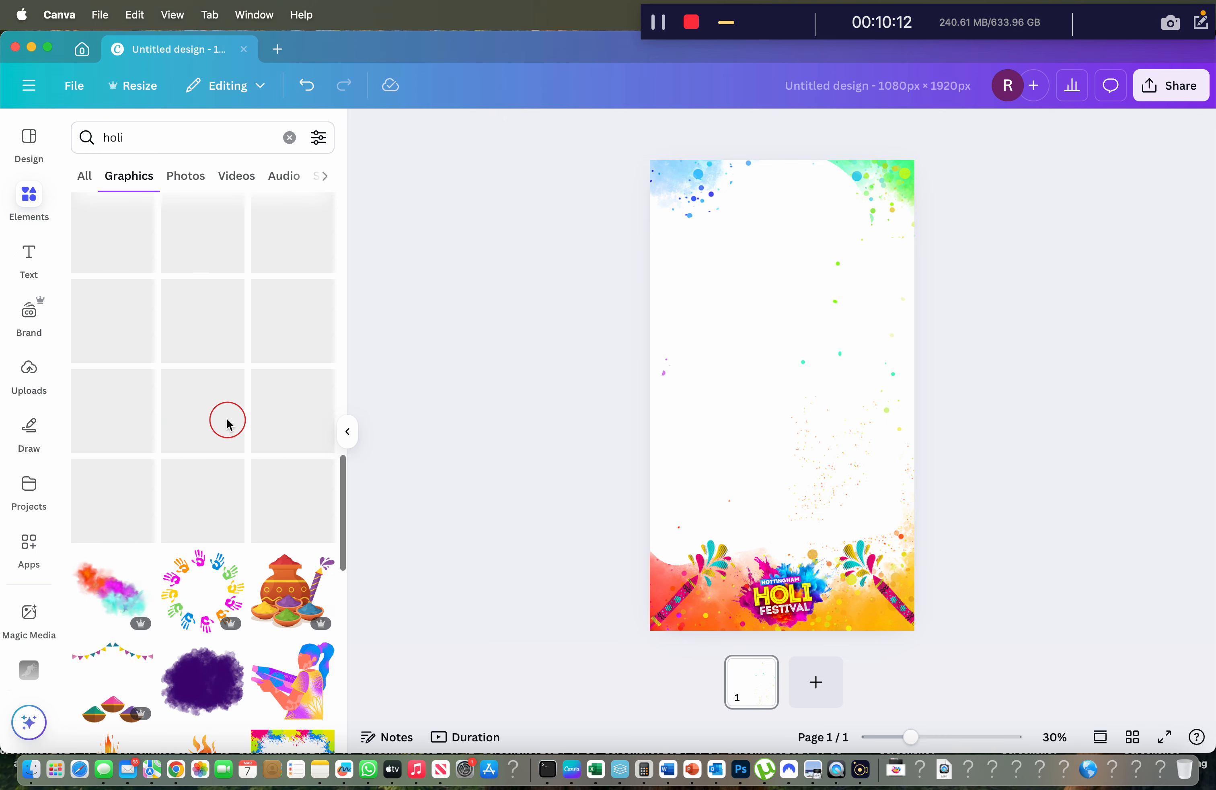
pyautogui.click(96, 594)
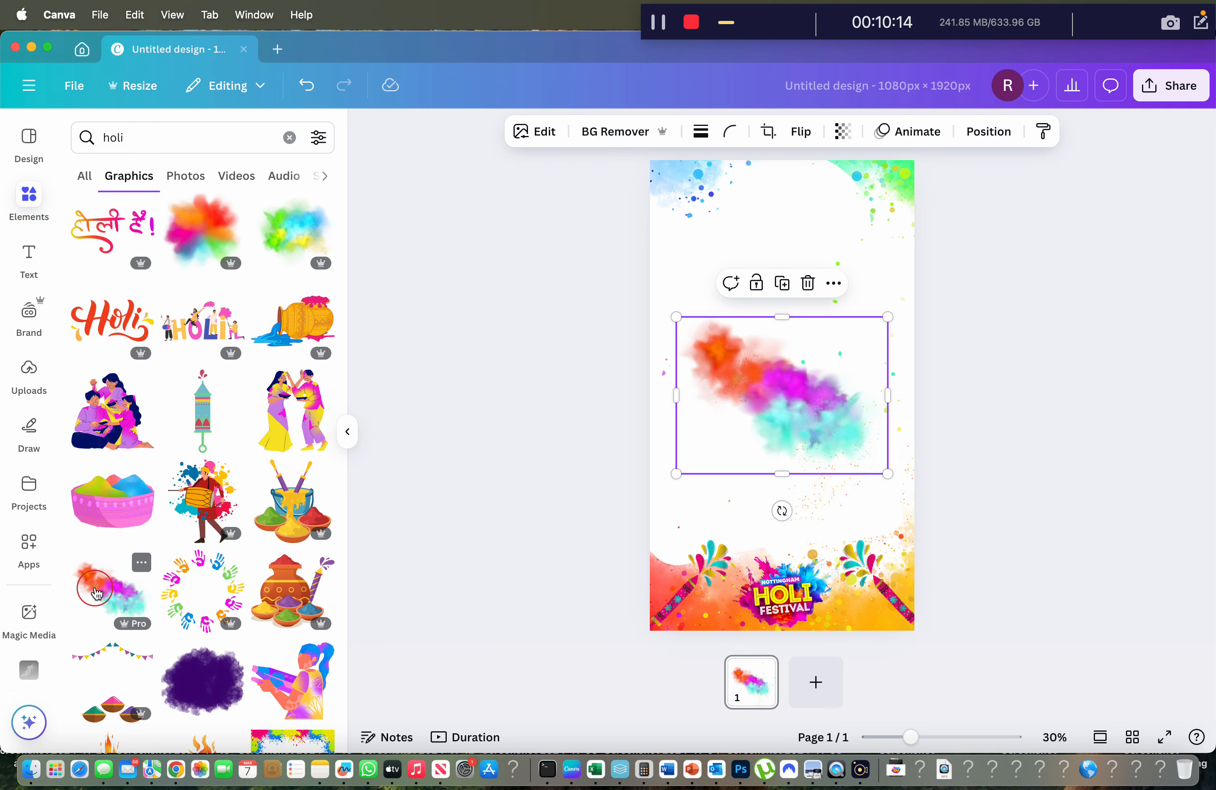
pyautogui.moveTo(746, 394); pyautogui.dragTo(721, 348)
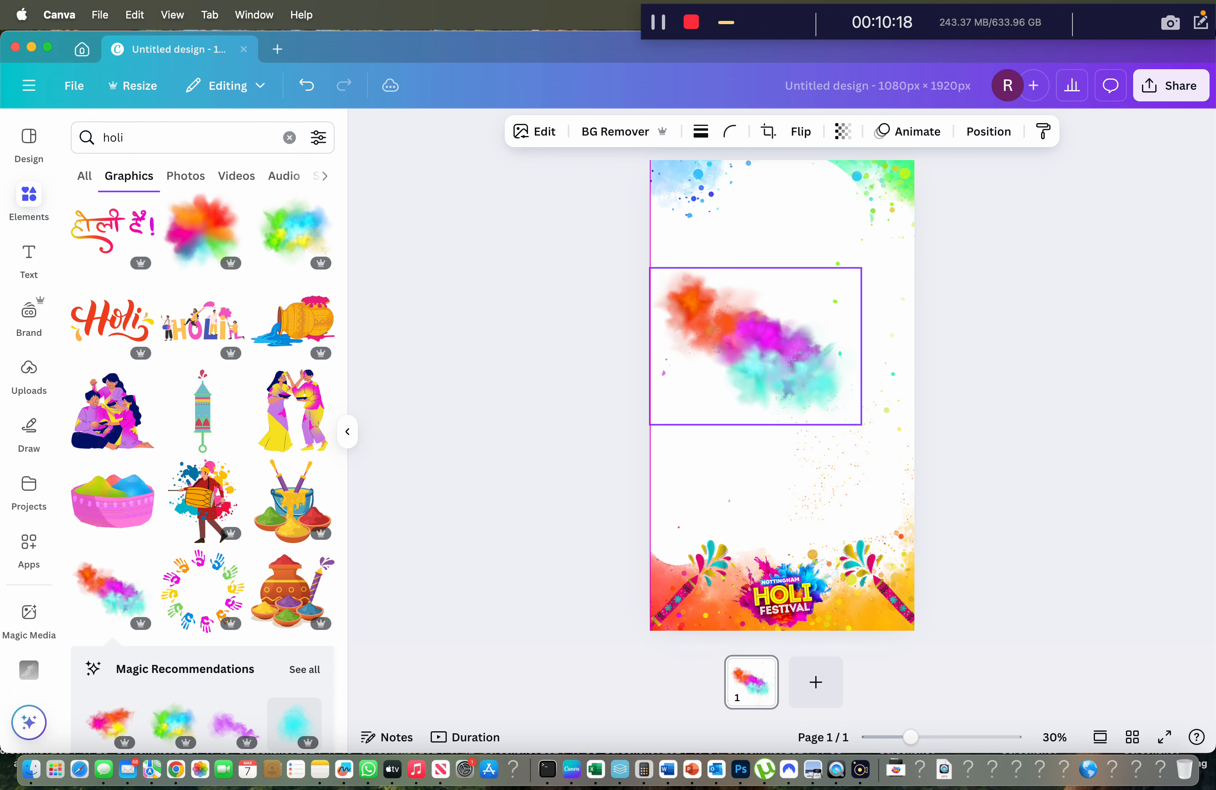
pyautogui.click(782, 235)
# Look through the Holi graphics results for another decoration that suits the overlay
pyautogui.scroll(10, 228, 469)
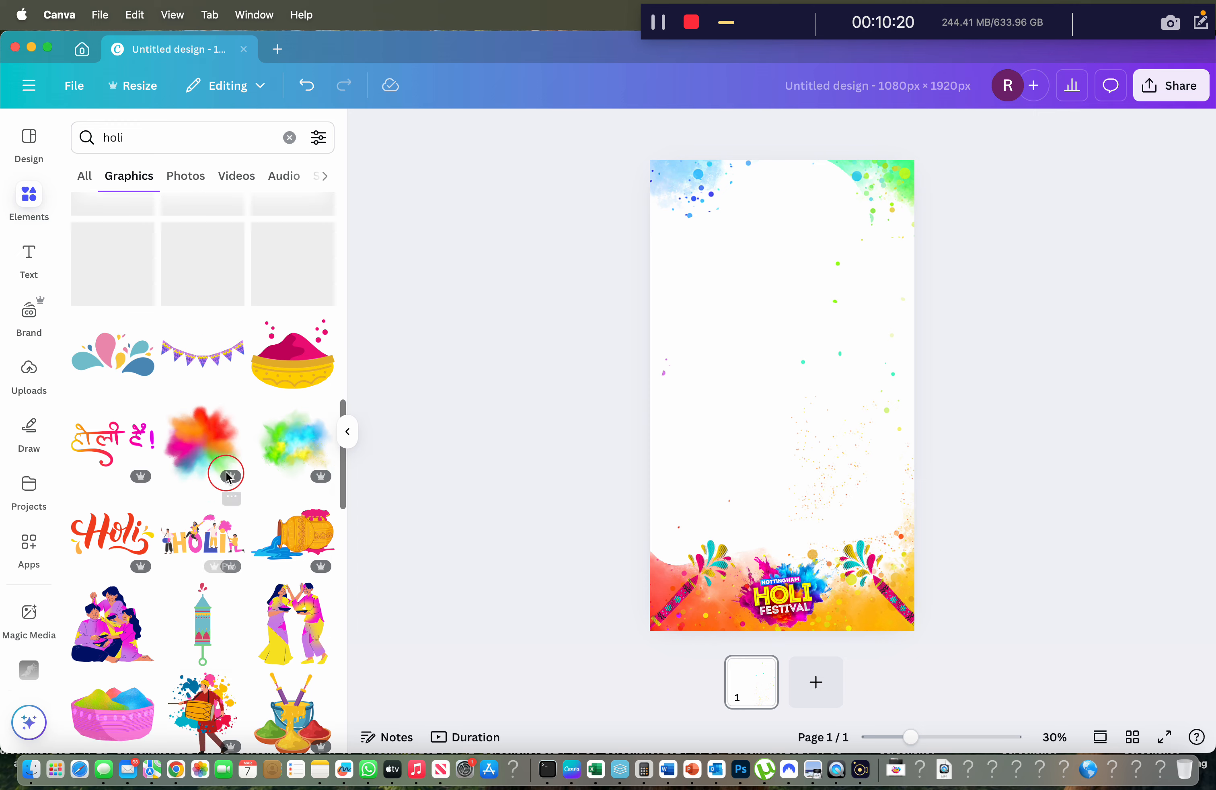
pyautogui.scroll(5, 226, 477)
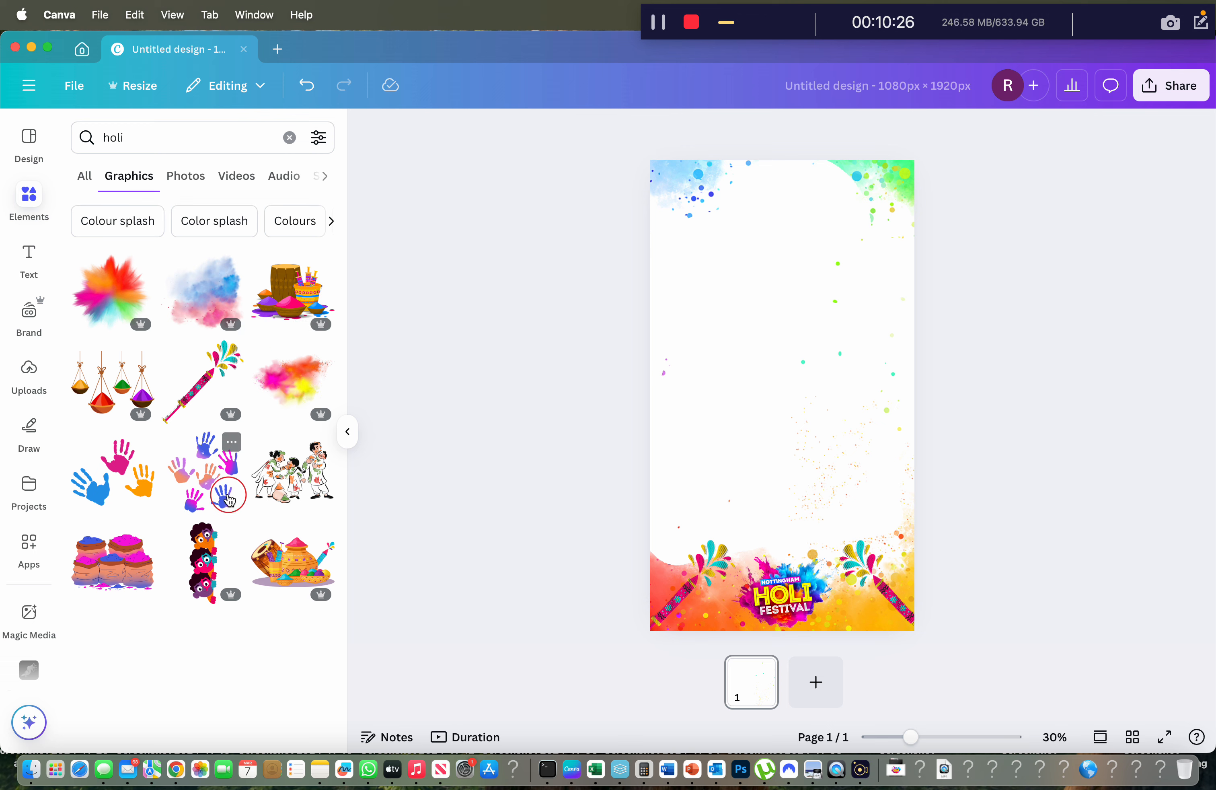
pyautogui.scroll(-15, 228, 497)
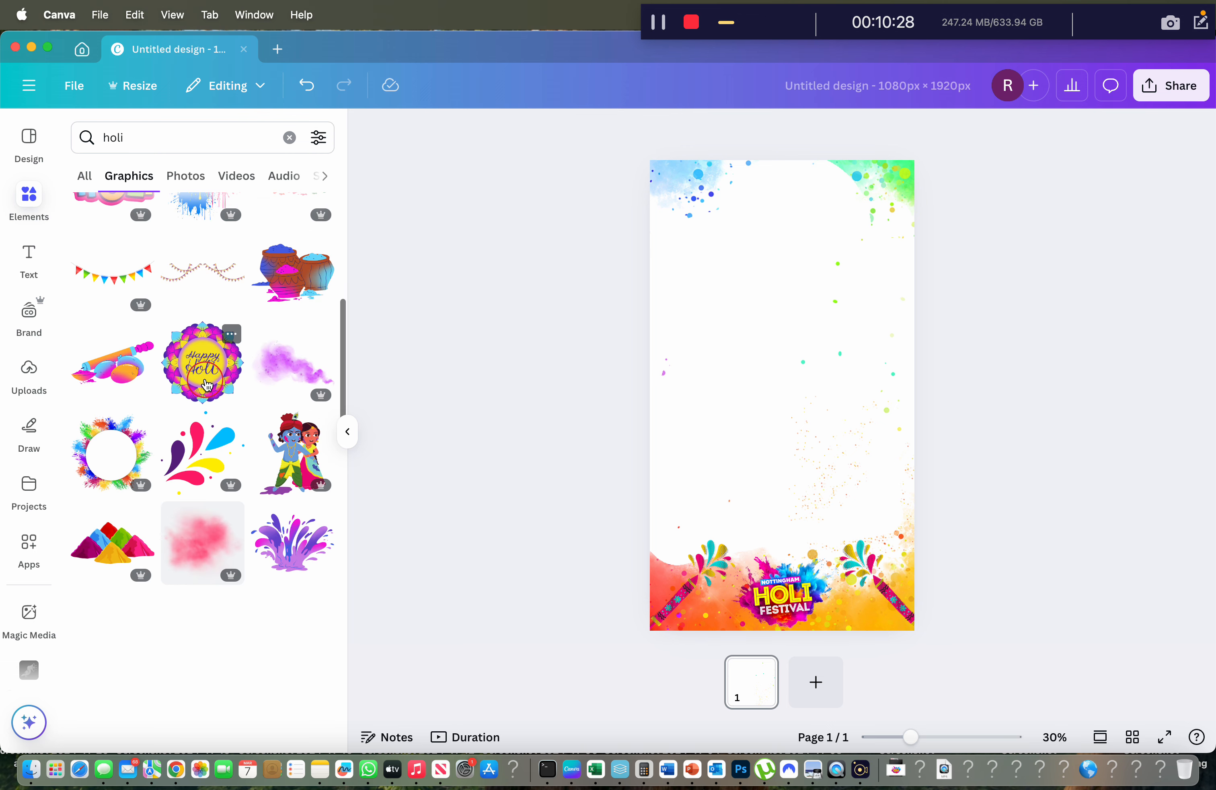
pyautogui.scroll(15, 207, 384)
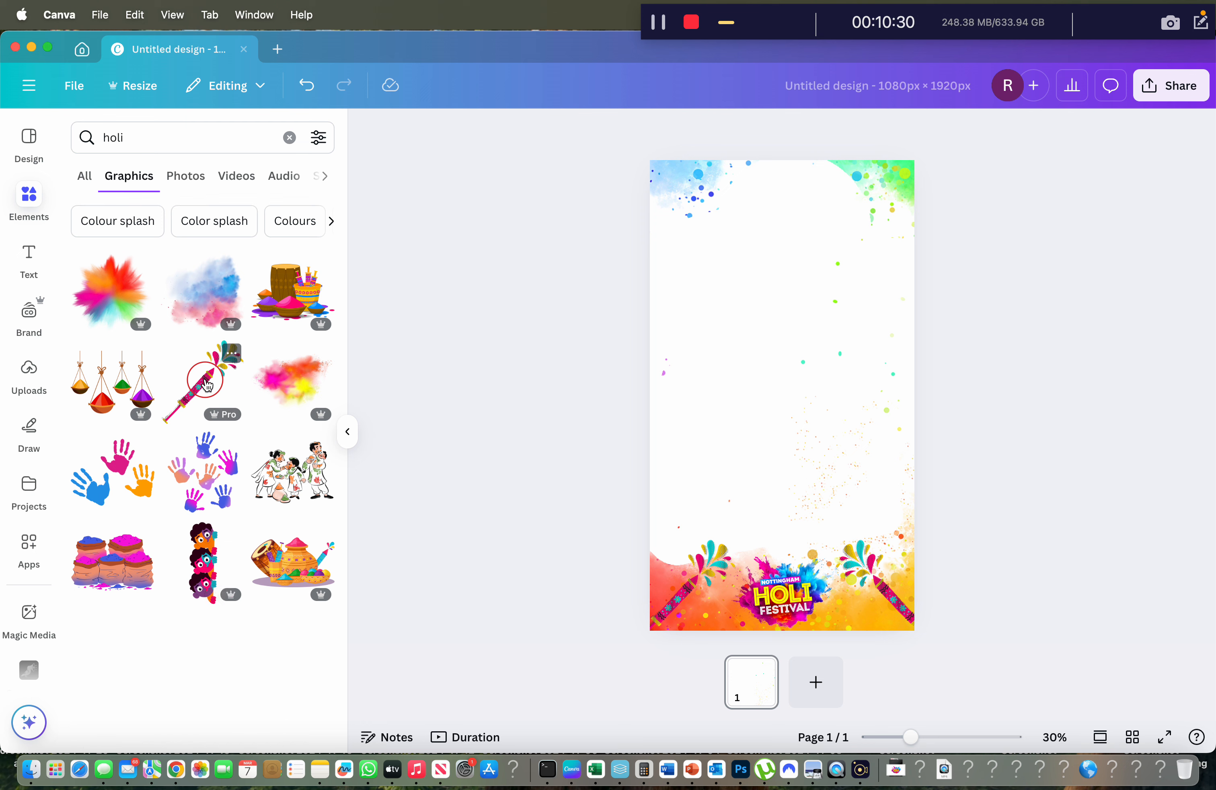
pyautogui.scroll(-2, 207, 384)
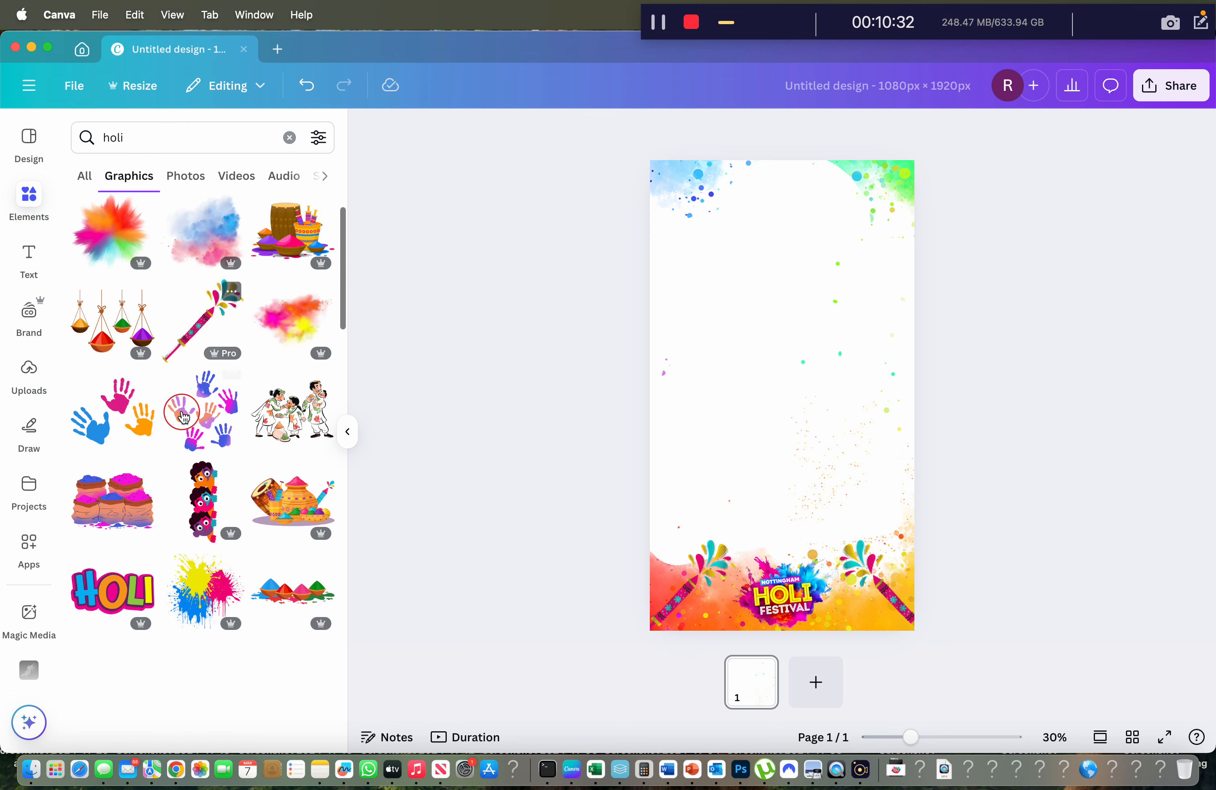
pyautogui.scroll(2, 183, 416)
pyautogui.scroll(-8, 183, 416)
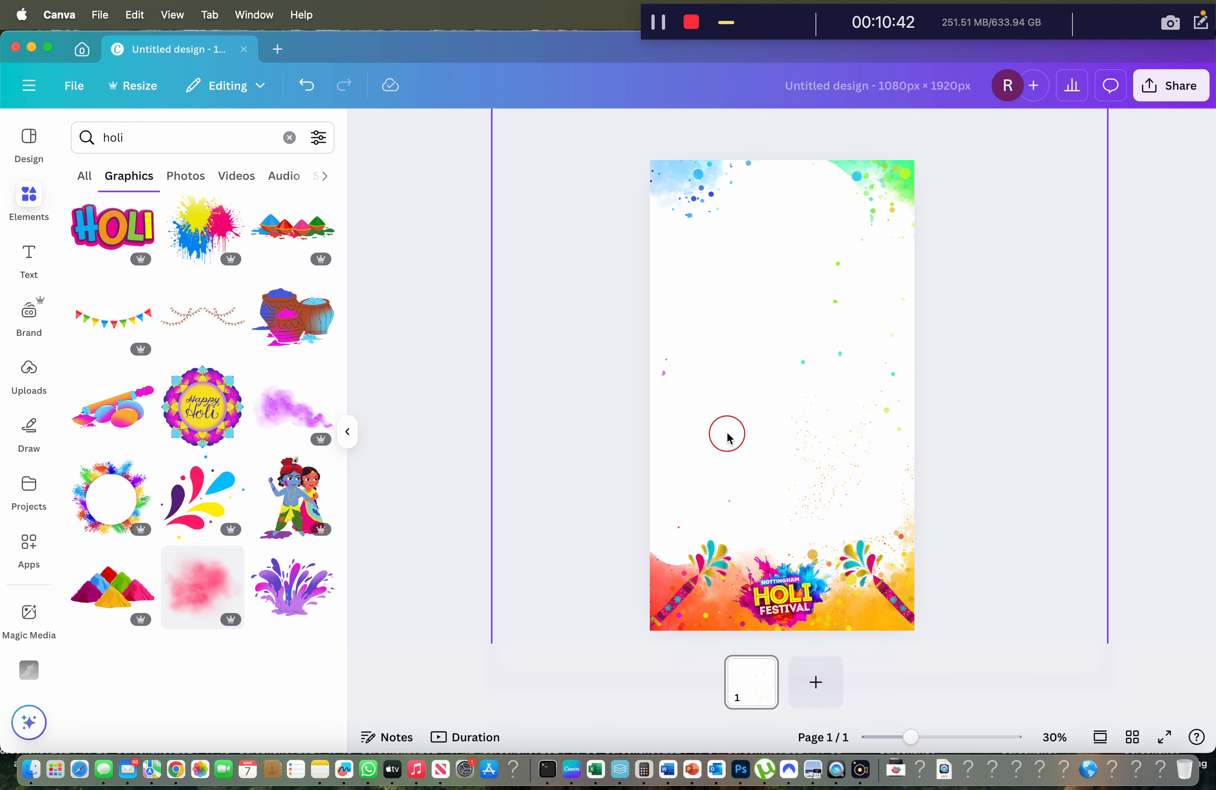
pyautogui.scroll(8, 210, 436)
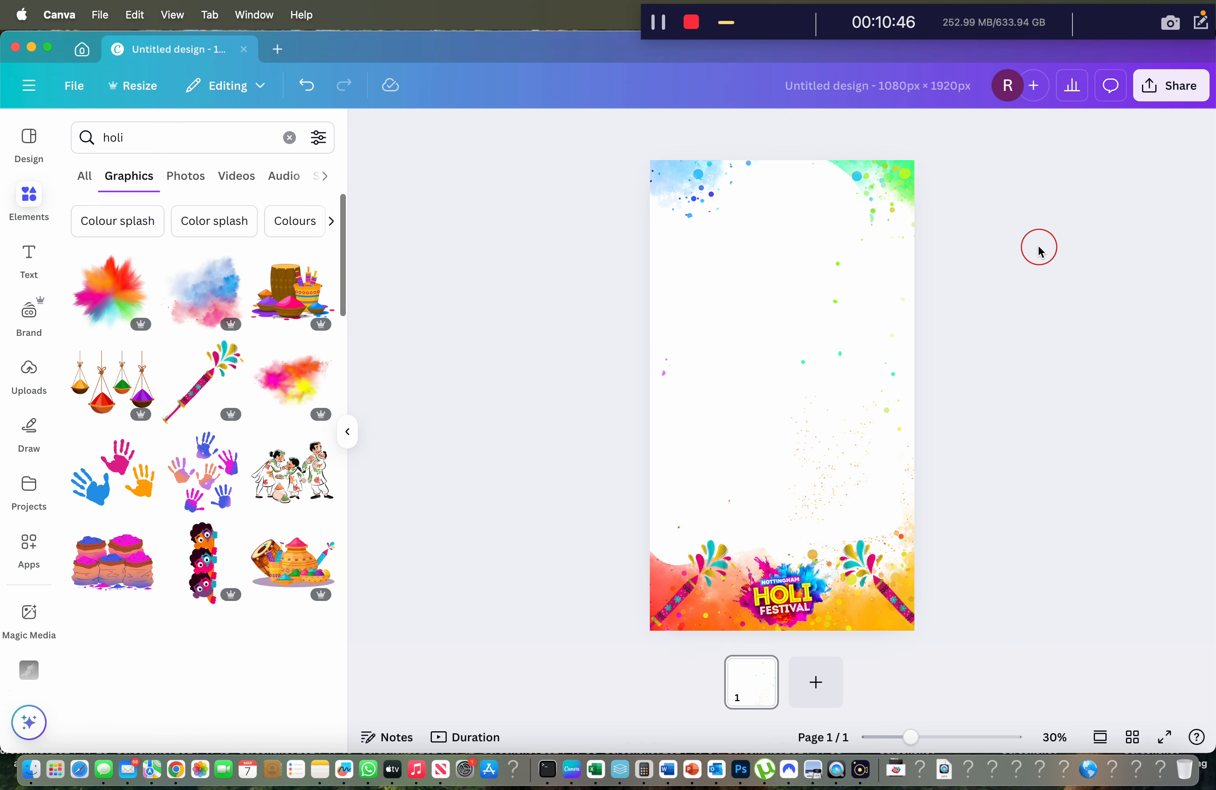
# Download the design as a PNG with a transparent background
pyautogui.click(1164, 88)
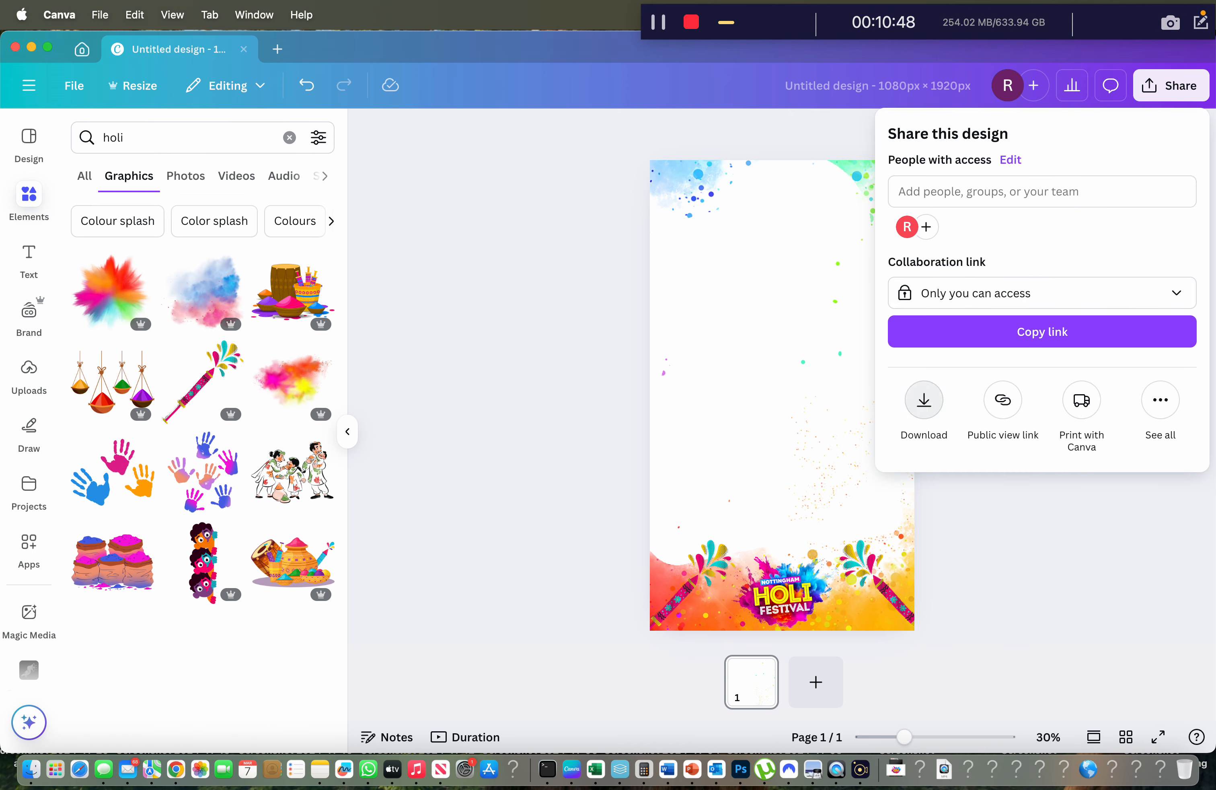
pyautogui.click(923, 399)
pyautogui.click(897, 364)
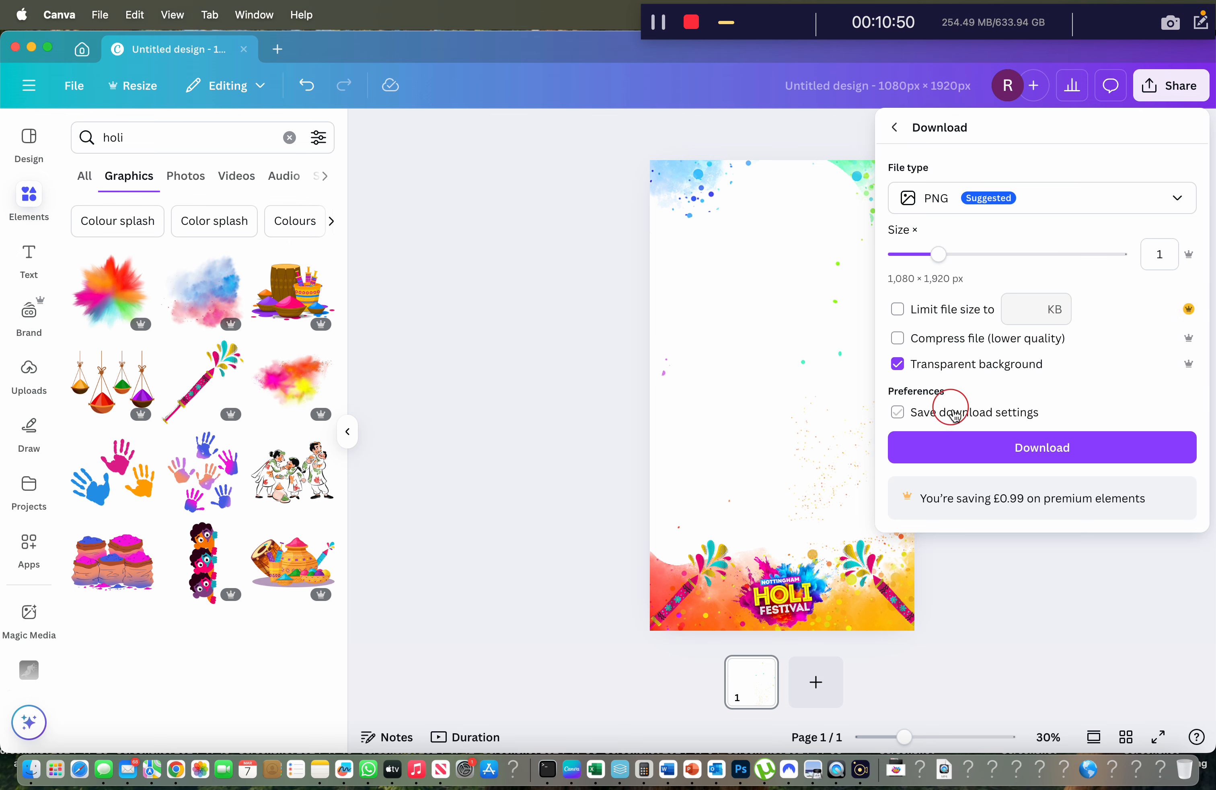
pyautogui.click(968, 453)
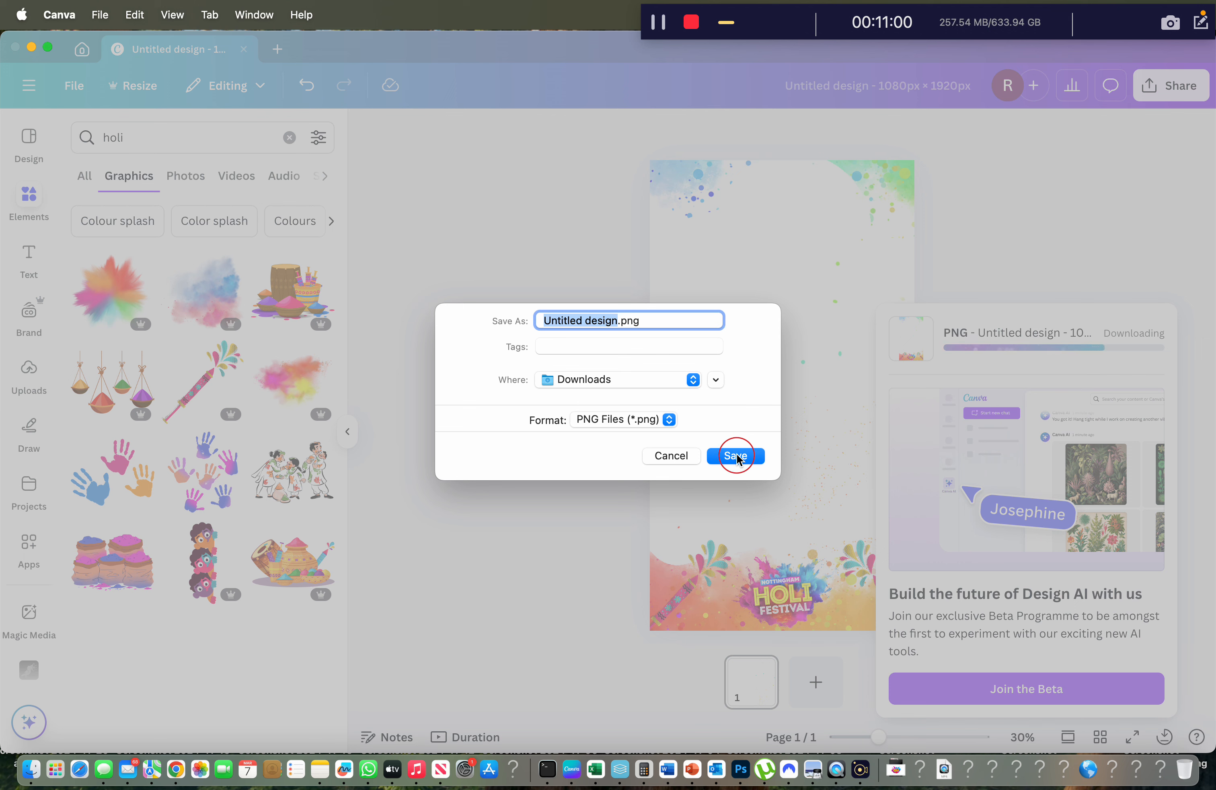
# Save the exported PNG in the Downloads folder under the name holifestivaldesign, without replacing the existing Untitled design.png
pyautogui.click(737, 456)
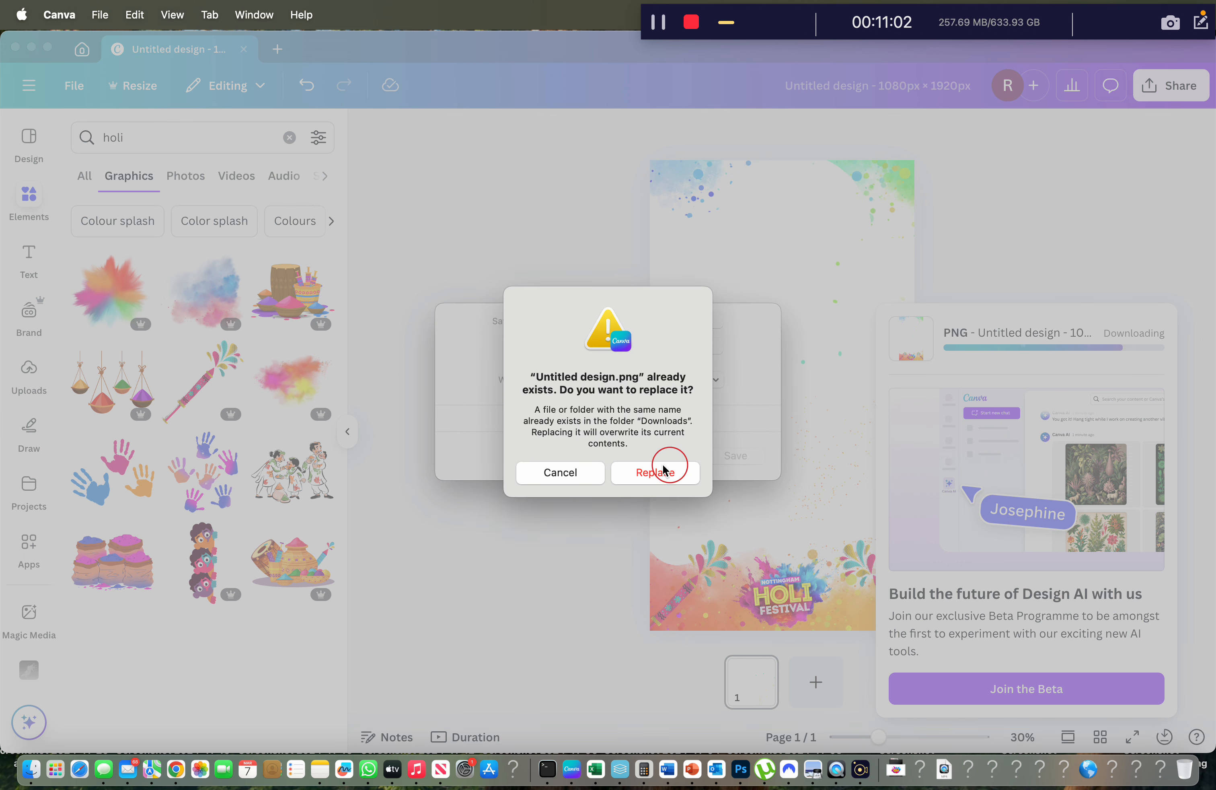
pyautogui.click(580, 474)
pyautogui.write('h')
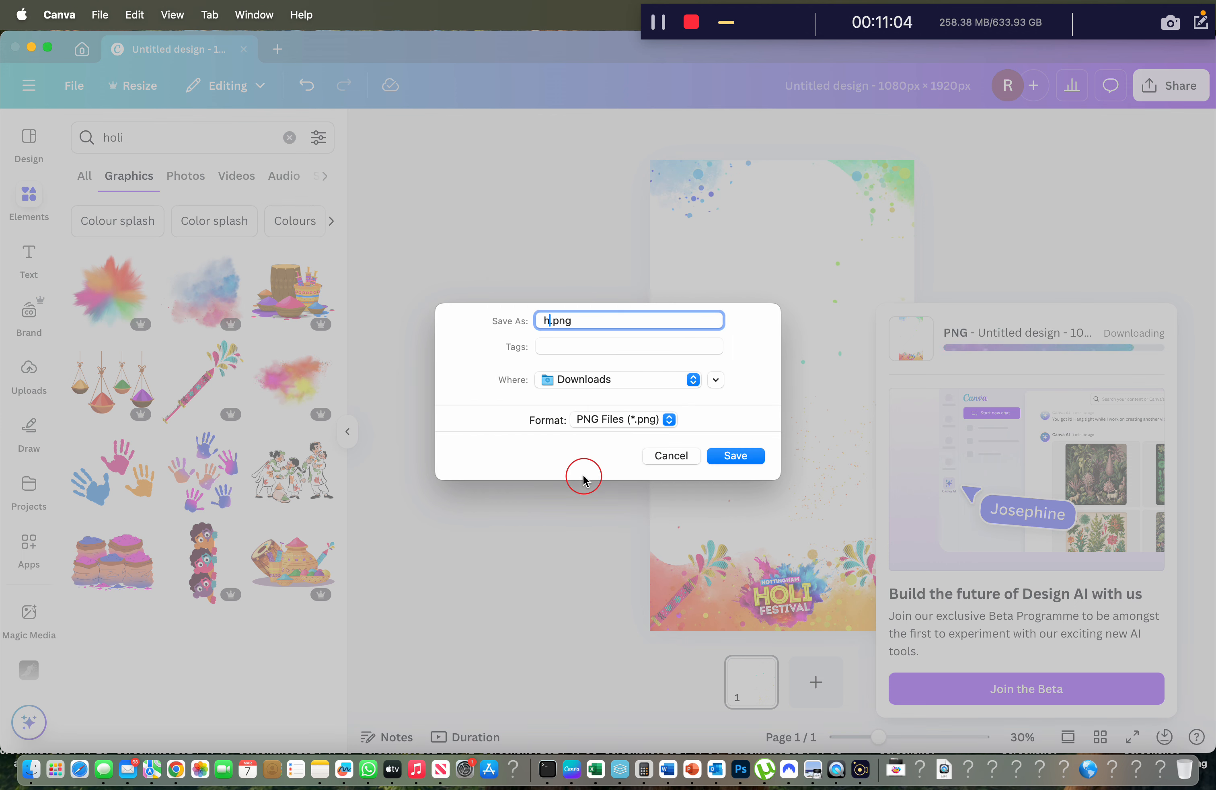
pyautogui.write('olo')
pyautogui.press('BackSpace')
pyautogui.write('ifestivaldesign')
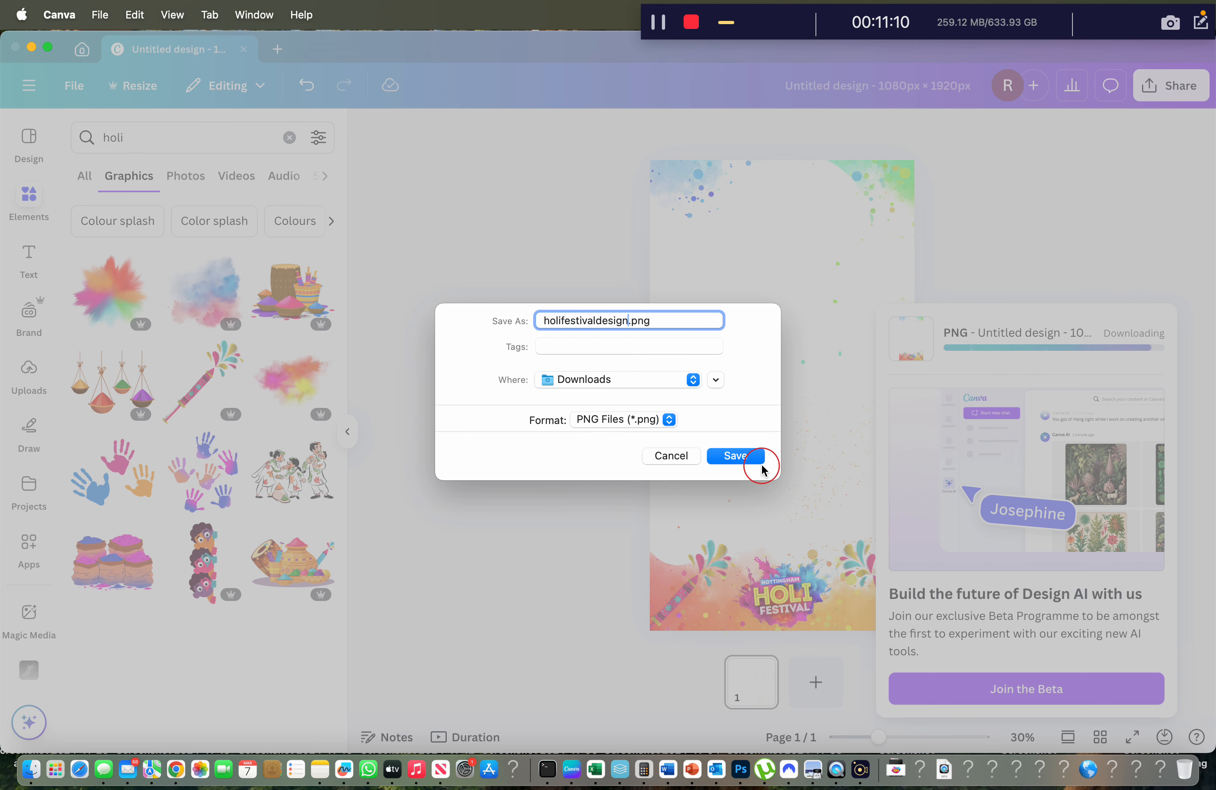
pyautogui.click(745, 455)
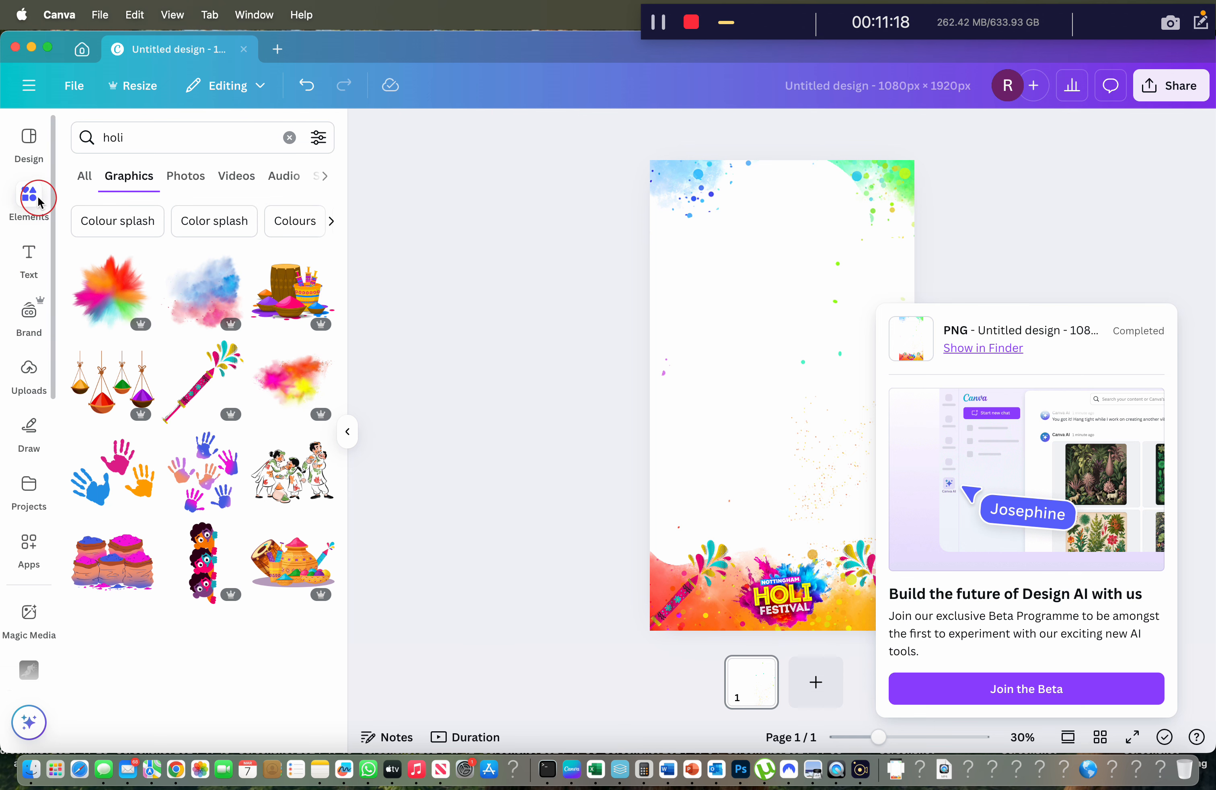
pyautogui.click(27, 138)
pyautogui.click(30, 371)
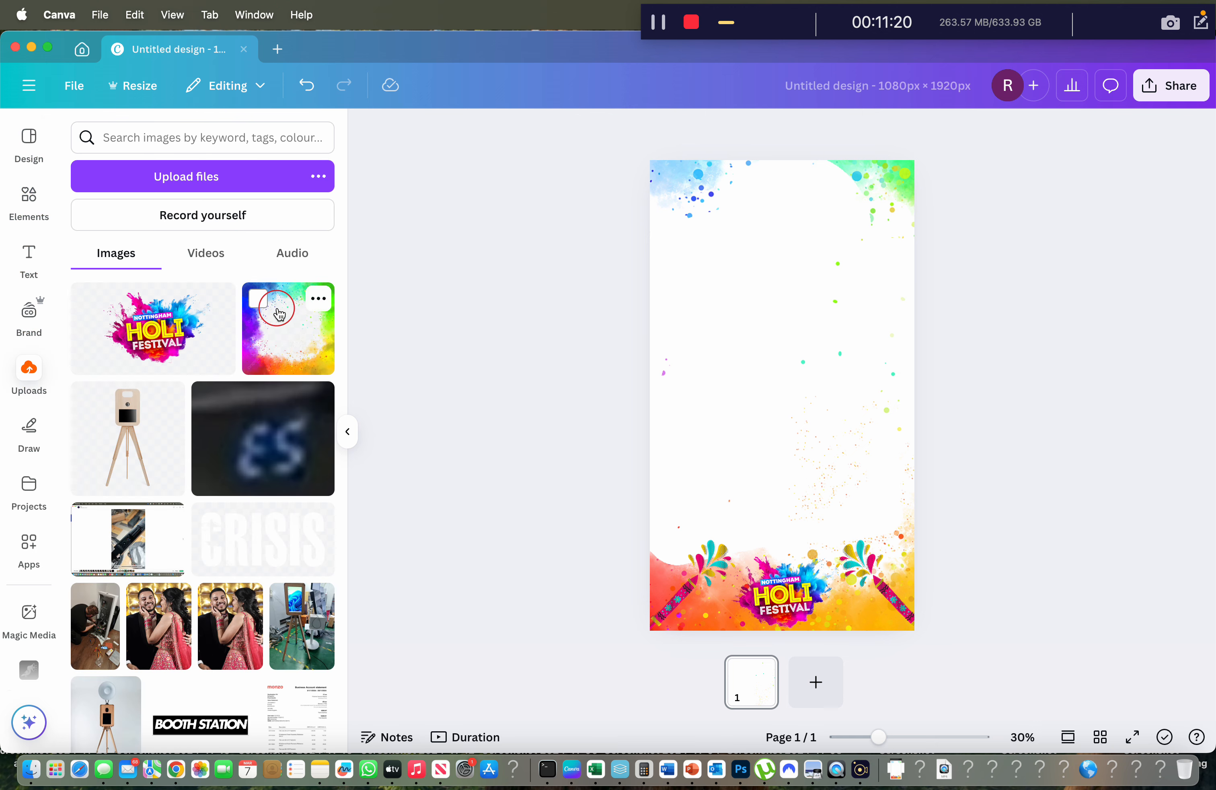
pyautogui.click(26, 192)
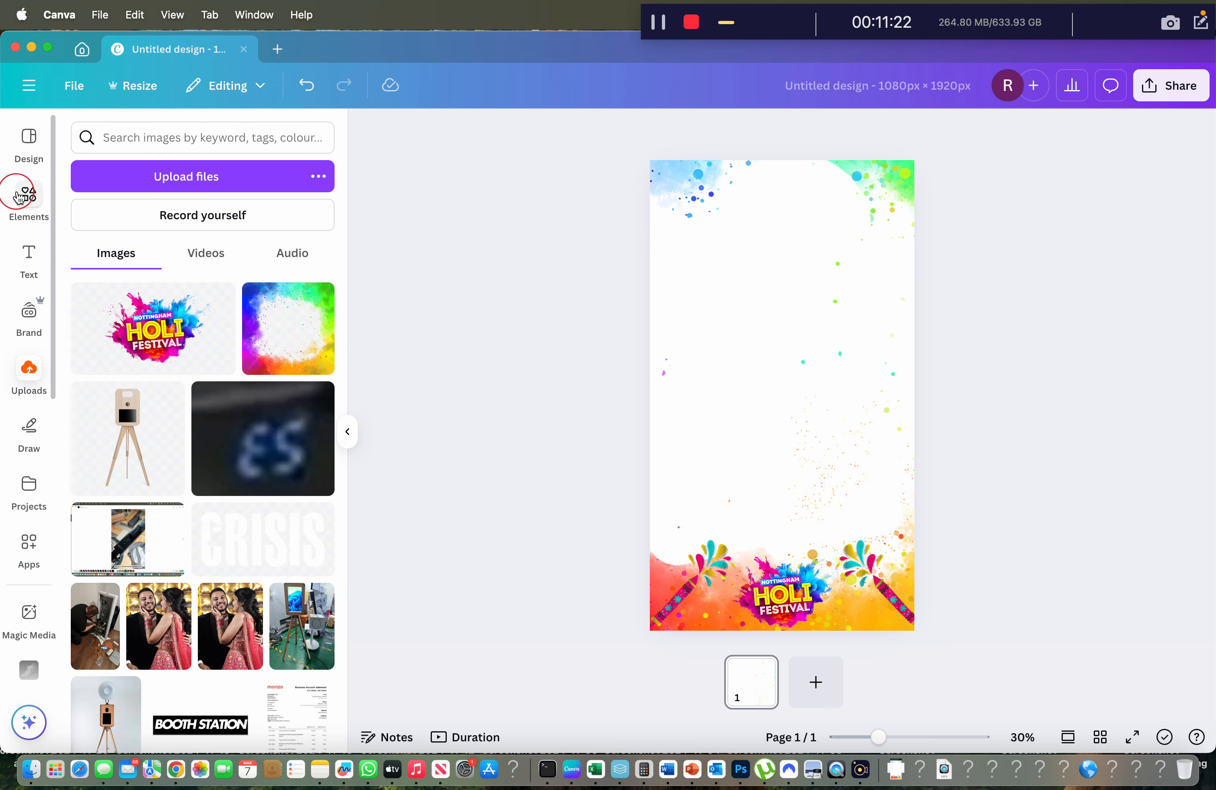